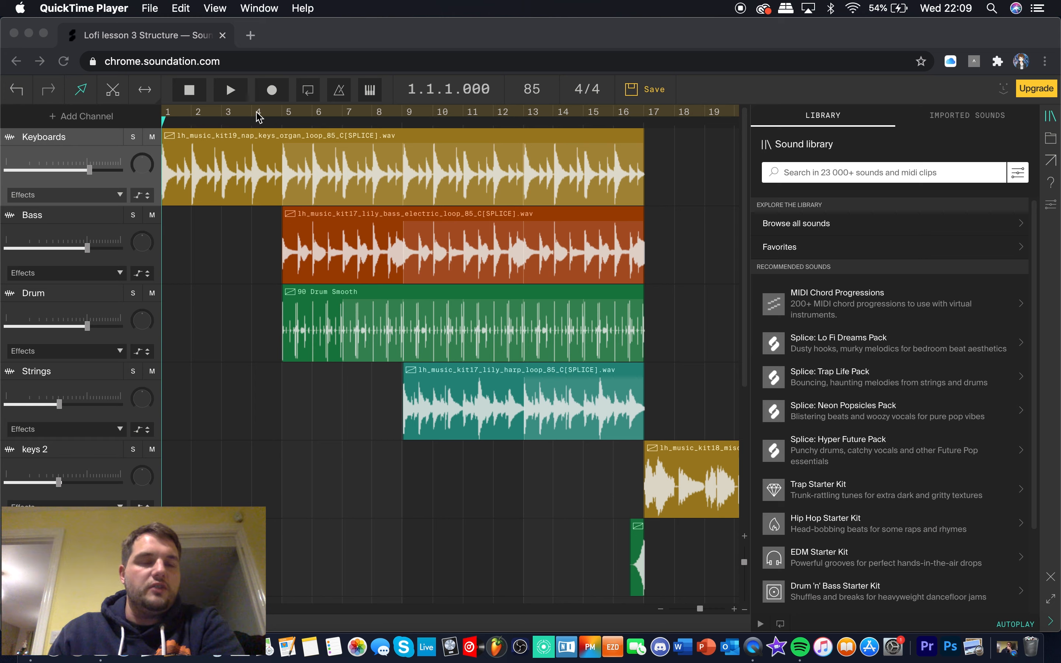
# Turn on looping and play the opening build-up from bar 1 to the end of bar 16
pyautogui.click(237, 261)
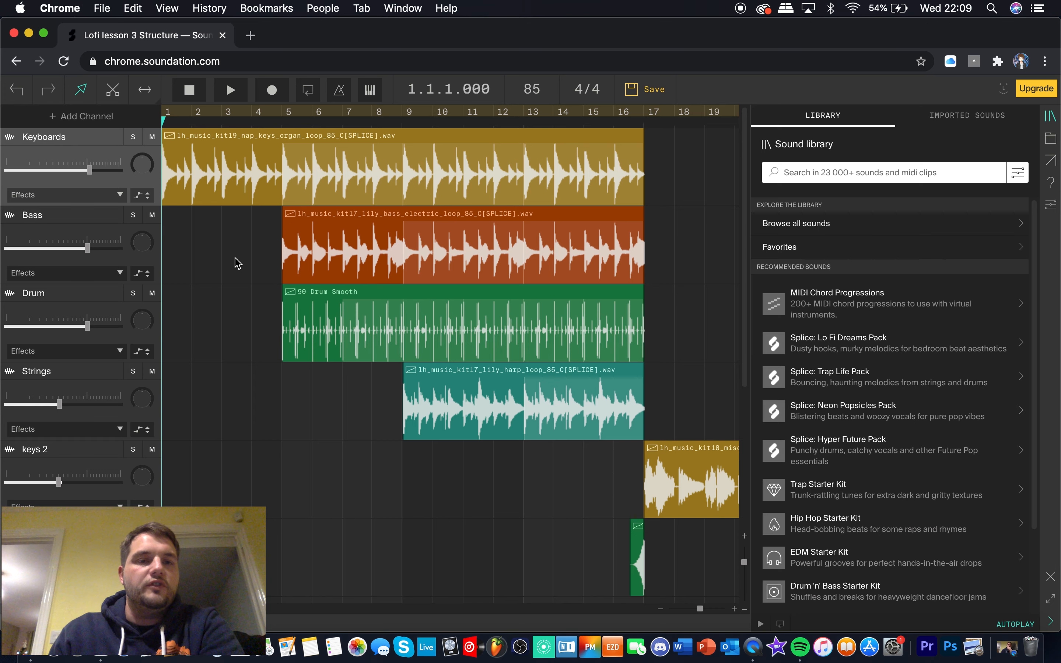
pyautogui.click(175, 115)
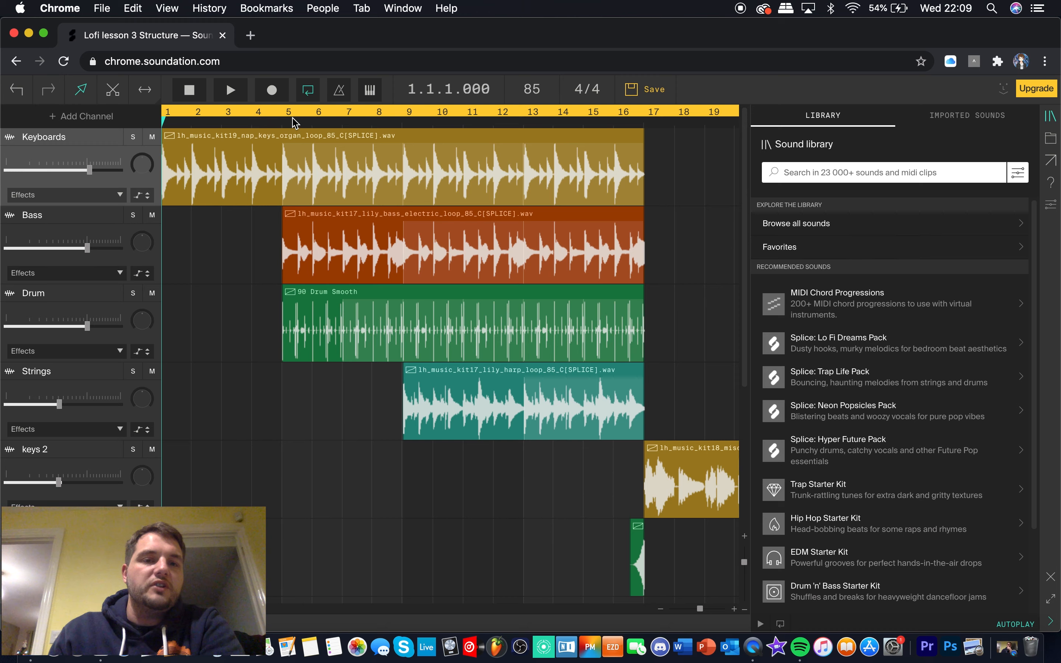
pyautogui.scroll(-5, 250, 205)
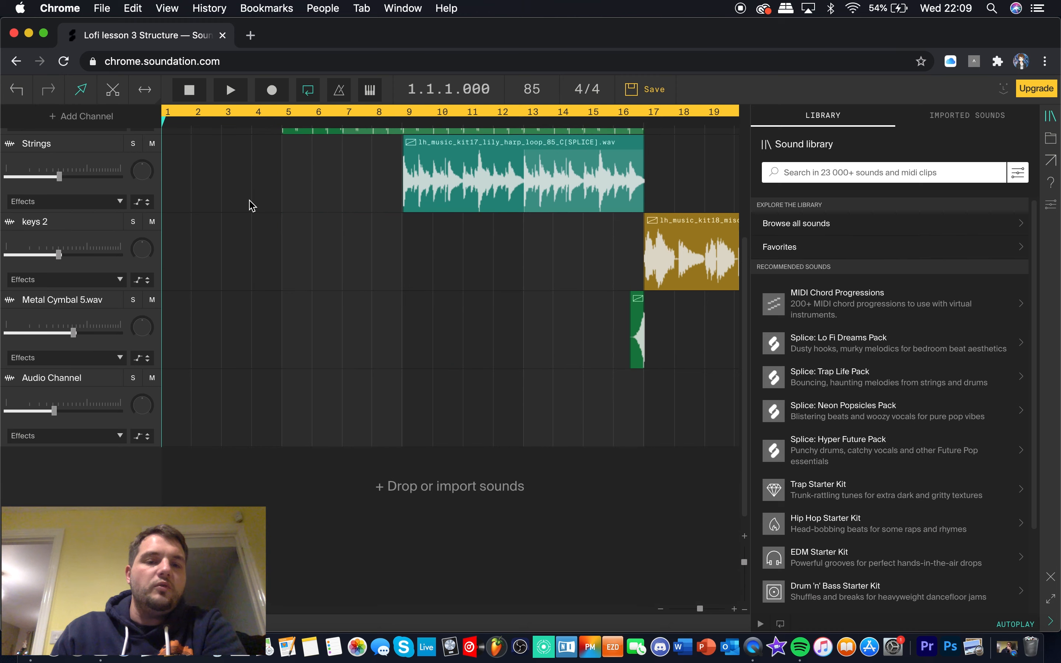
pyautogui.scroll(5, 249, 206)
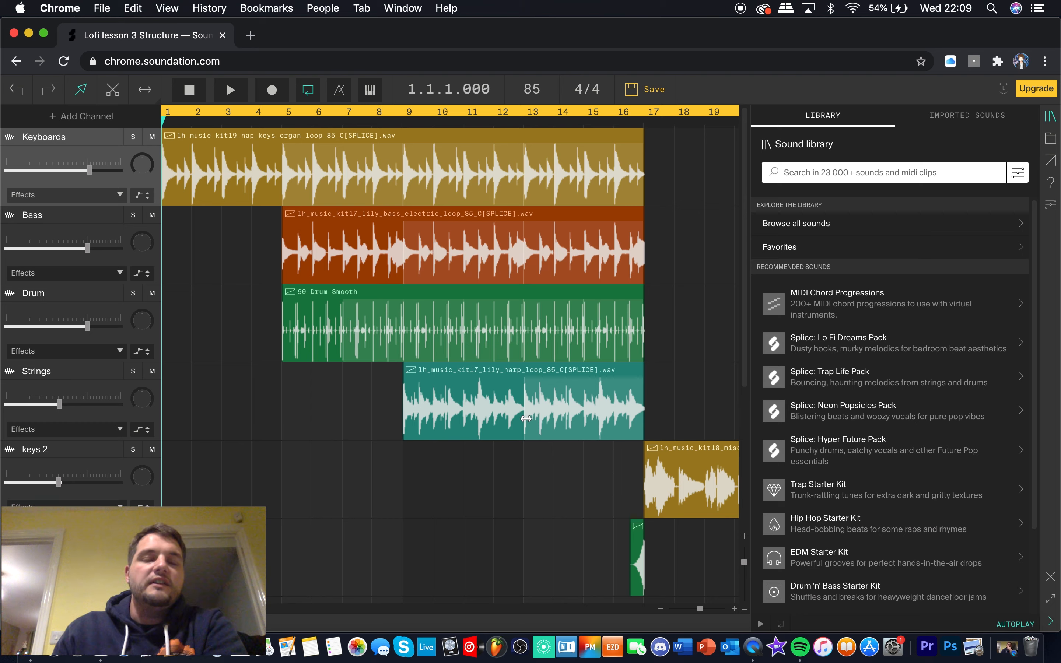
pyautogui.press('space')
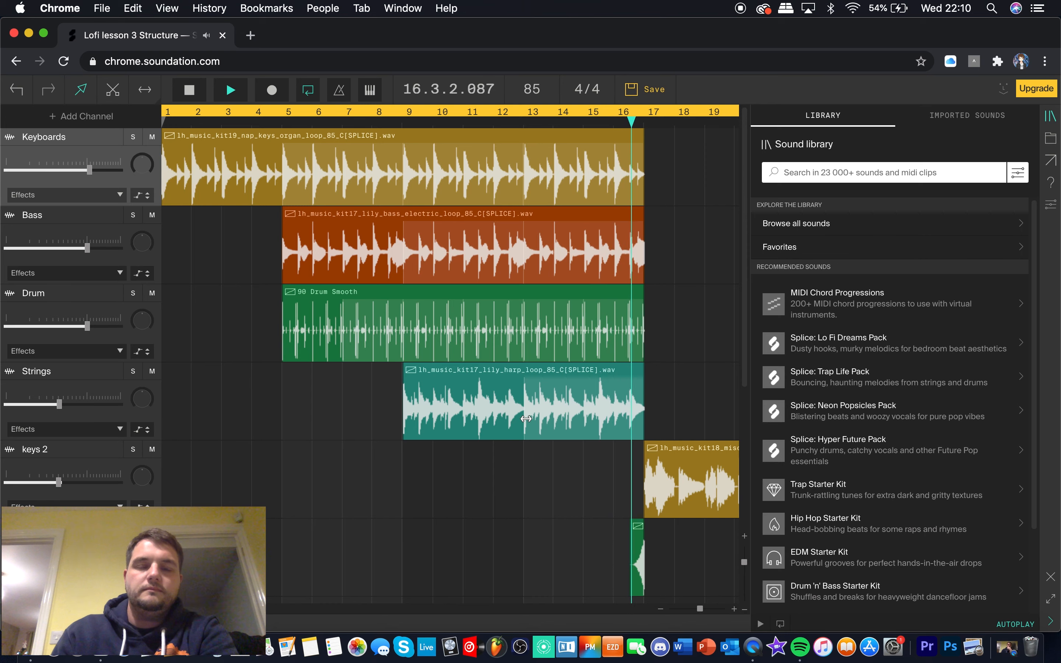
pyautogui.press('space')
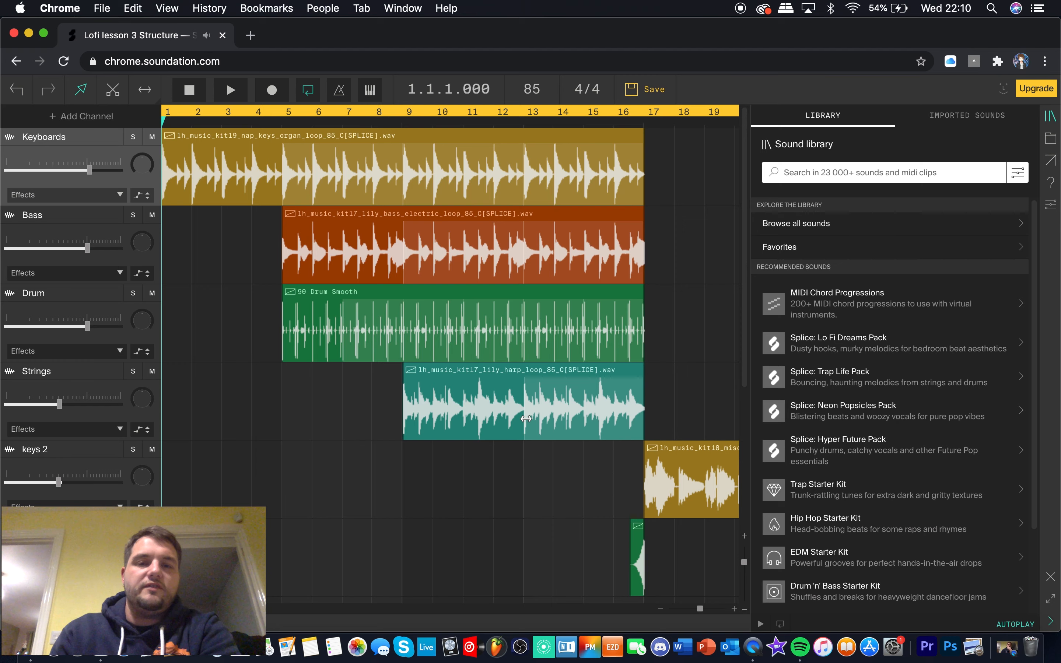
# Play the first keys 2 break from the end of bar 16 into bar 21, with all seven channels in view
pyautogui.click(662, 610)
pyautogui.click(661, 610)
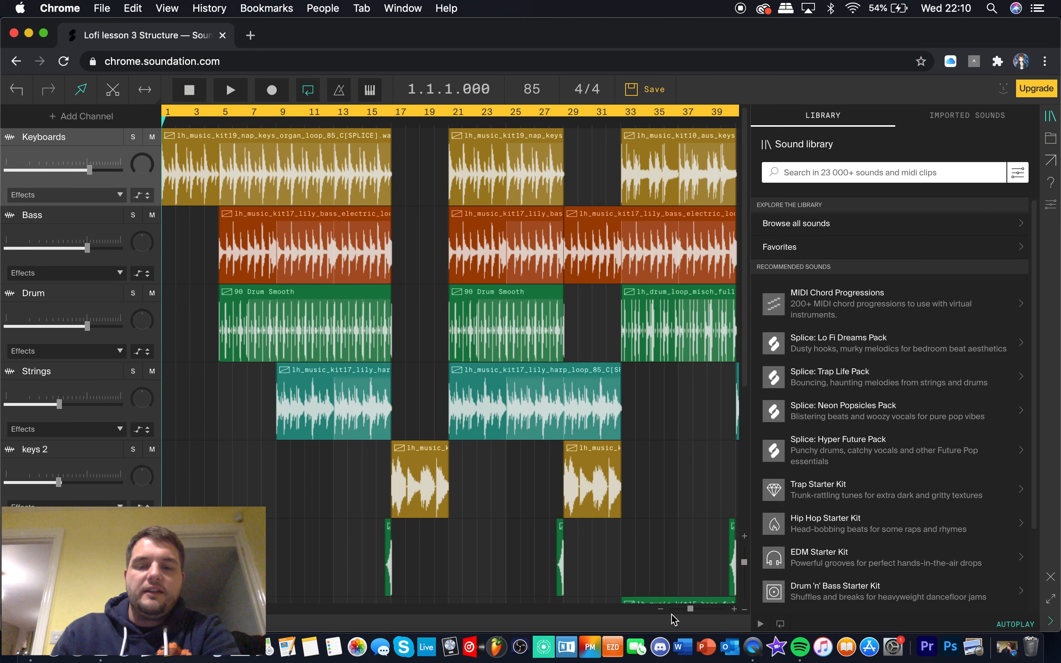
pyautogui.click(660, 611)
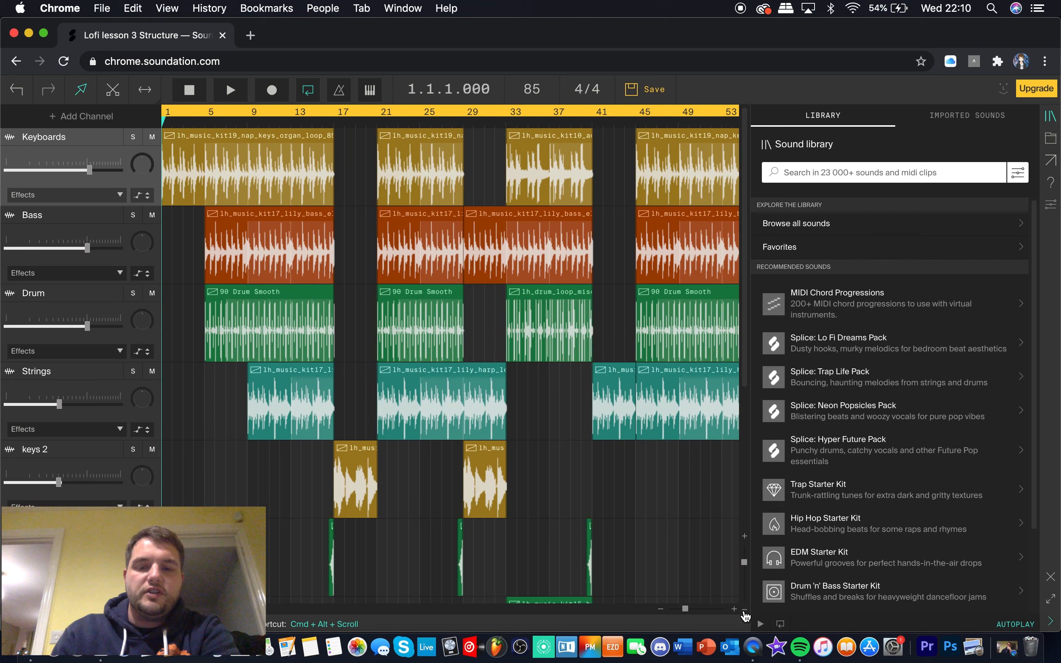
pyautogui.click(744, 610)
pyautogui.click(744, 610)
pyautogui.click(744, 611)
pyautogui.click(744, 610)
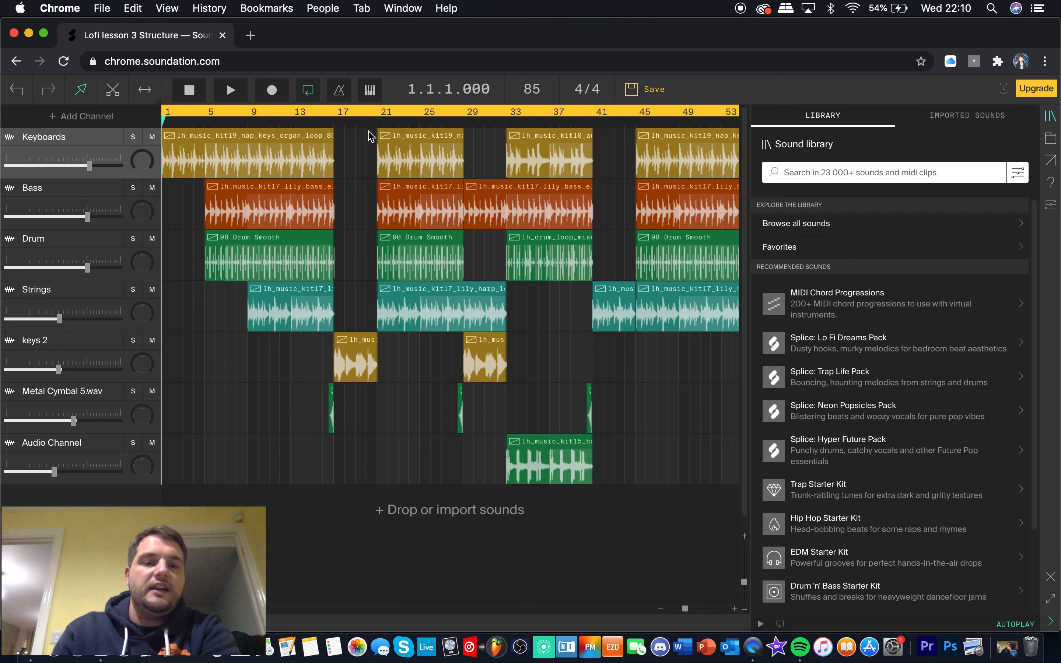
pyautogui.click(333, 124)
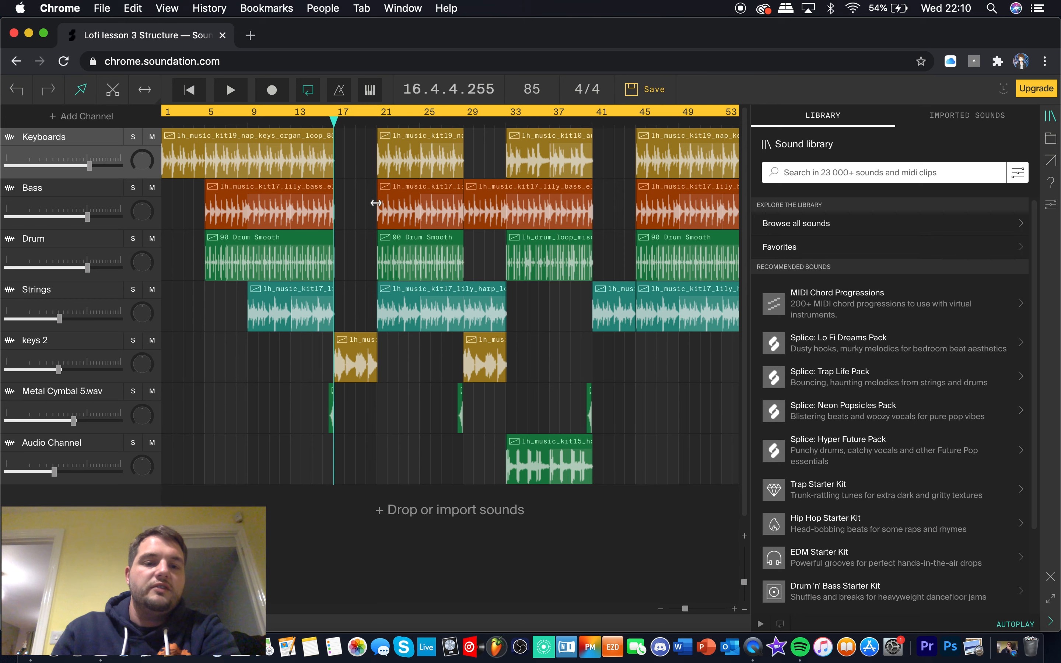
pyautogui.press('space')
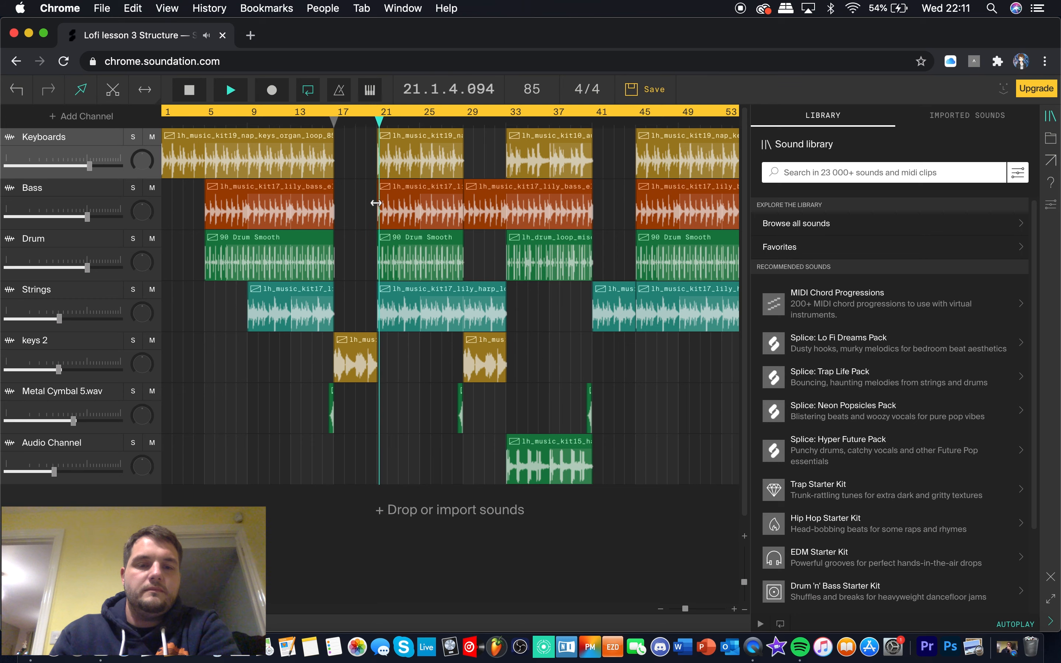
pyautogui.press('space')
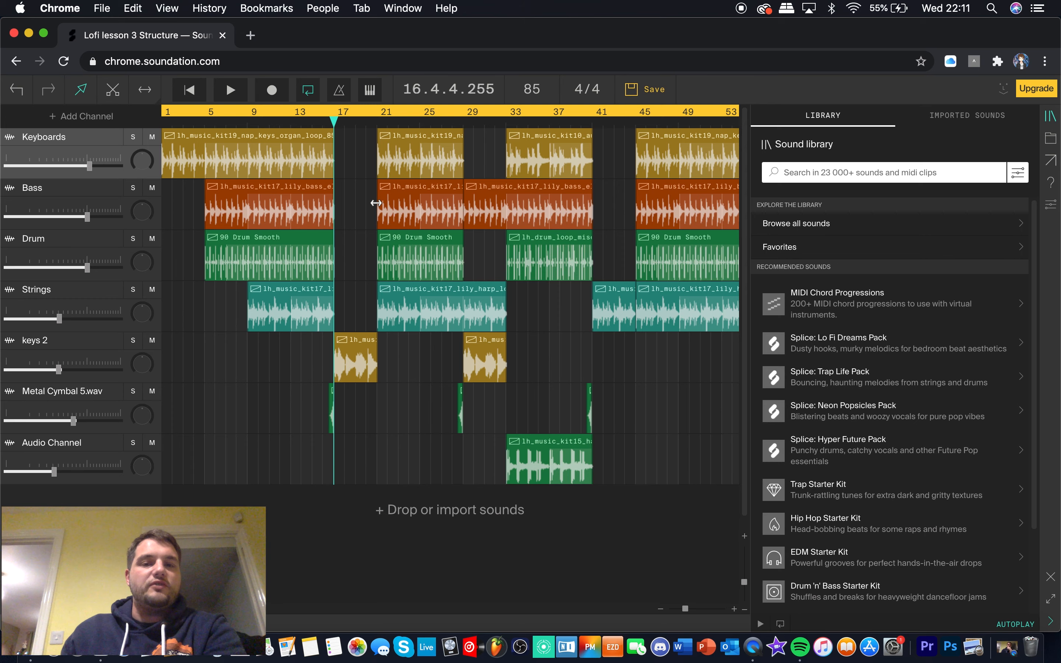
pyautogui.hscroll(6, 673, 414)
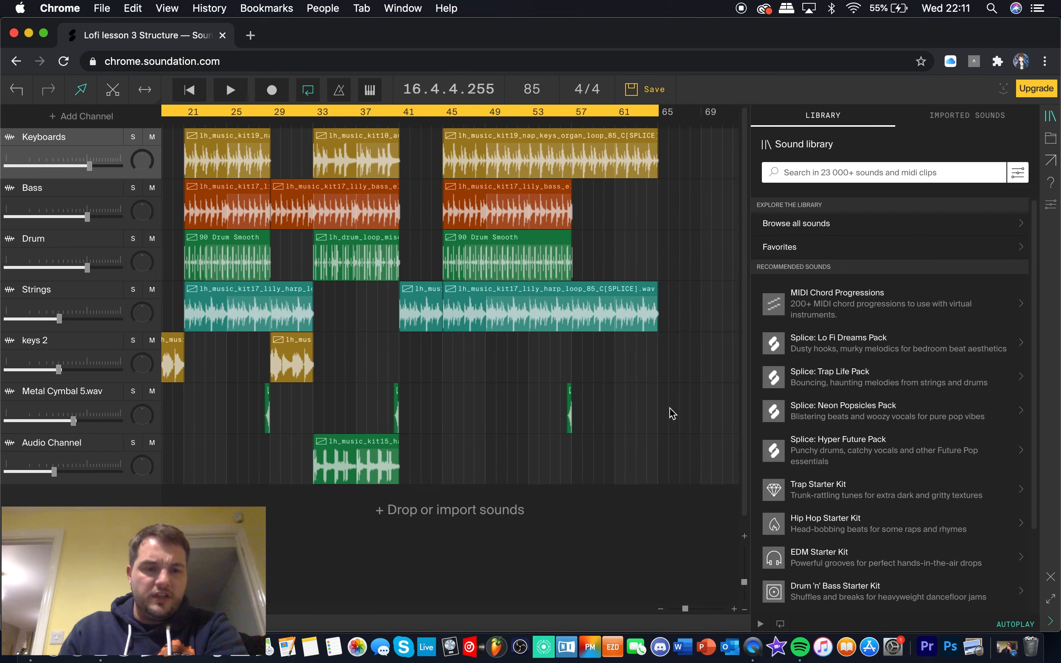
pyautogui.hscroll(-6, 673, 414)
pyautogui.hscroll(2, 671, 414)
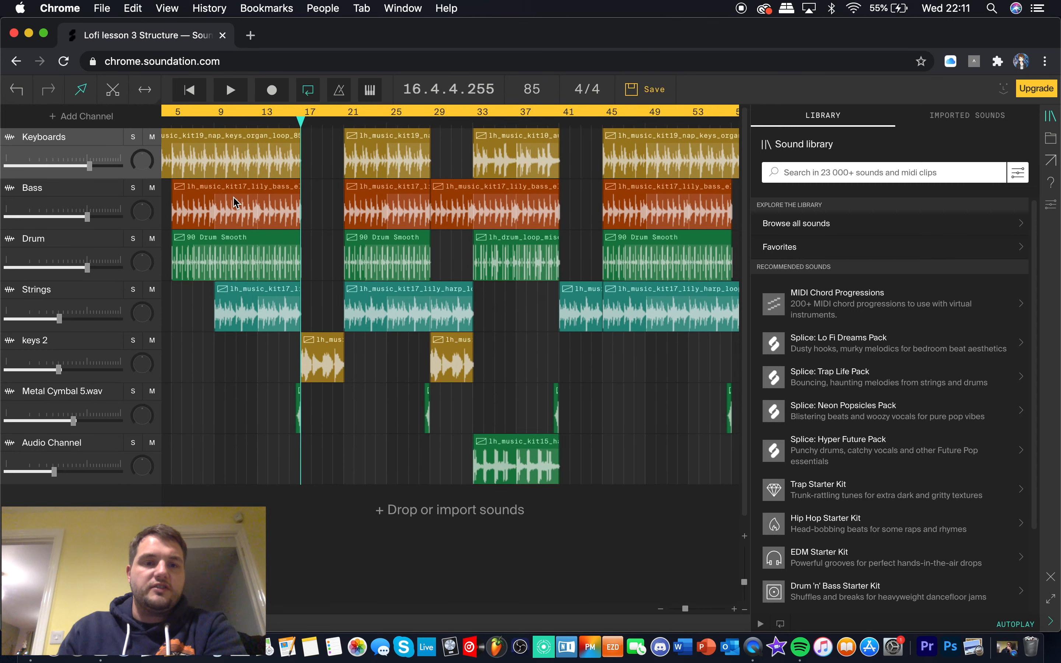
pyautogui.click(171, 125)
pyautogui.moveTo(170, 122); pyautogui.dragTo(298, 141)
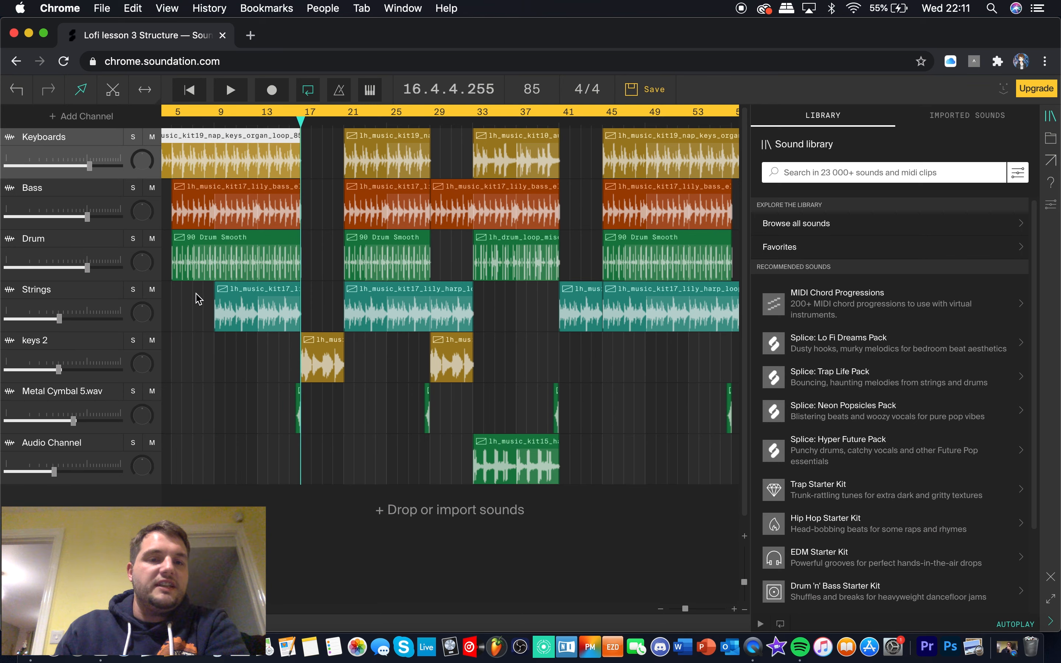
# During playback from bar 1, move the first Drum and Strings clips to bar 1 and the first keys 2 and Metal Cymbal clips near the start
pyautogui.hscroll(-3, 196, 315)
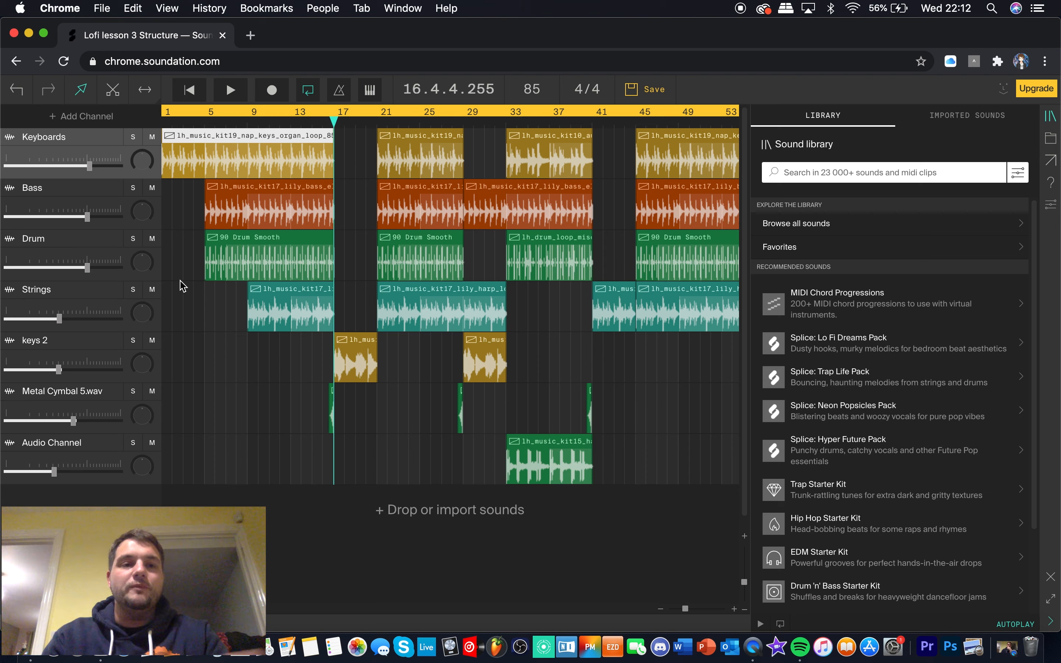
pyautogui.click(166, 124)
pyautogui.press('space')
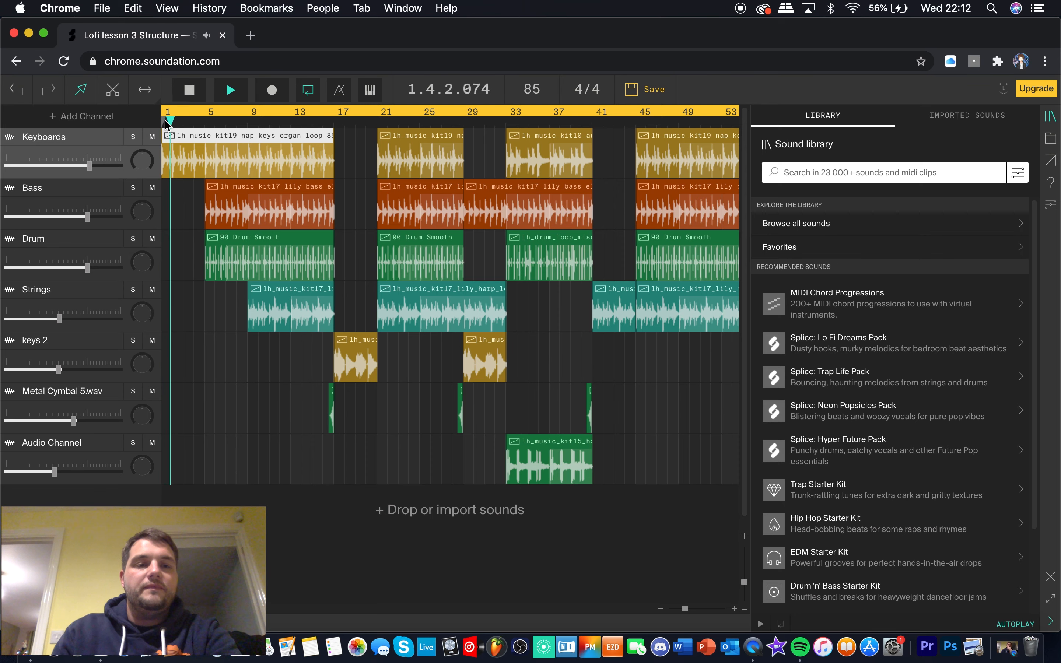
pyautogui.moveTo(242, 245); pyautogui.dragTo(199, 245)
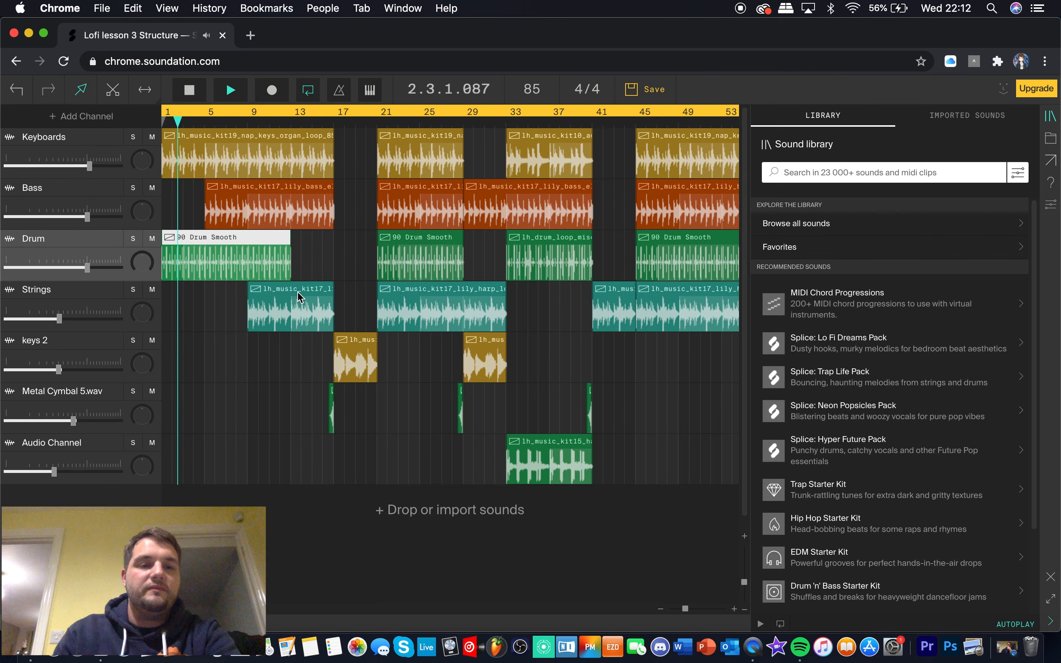
pyautogui.moveTo(263, 289); pyautogui.dragTo(178, 289)
pyautogui.moveTo(354, 341); pyautogui.dragTo(192, 343)
pyautogui.moveTo(331, 395); pyautogui.dragTo(192, 388)
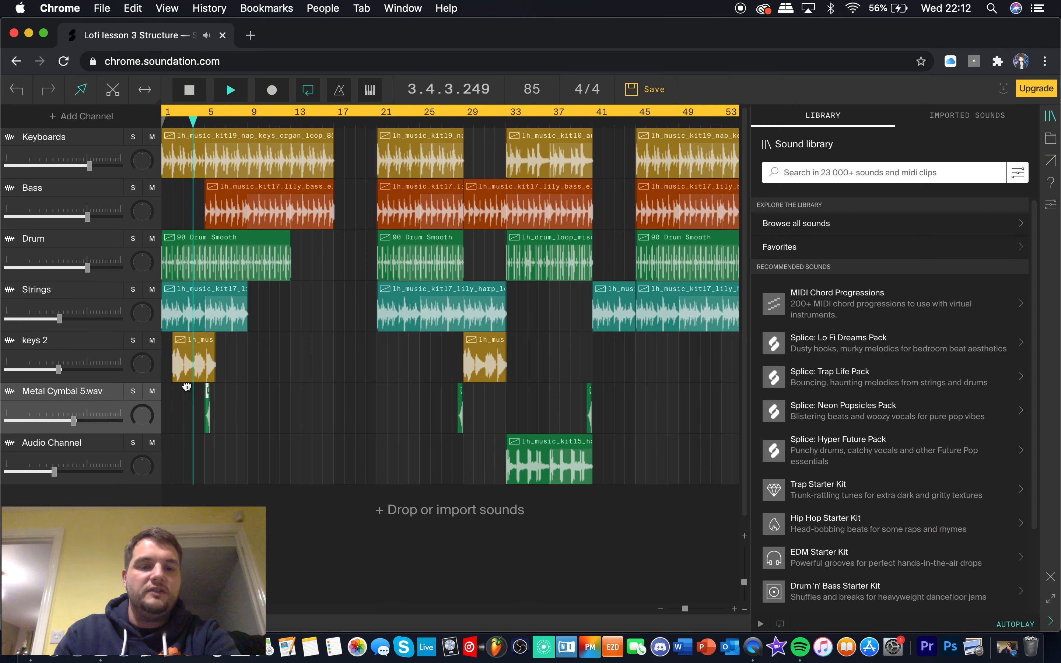
pyautogui.press('space')
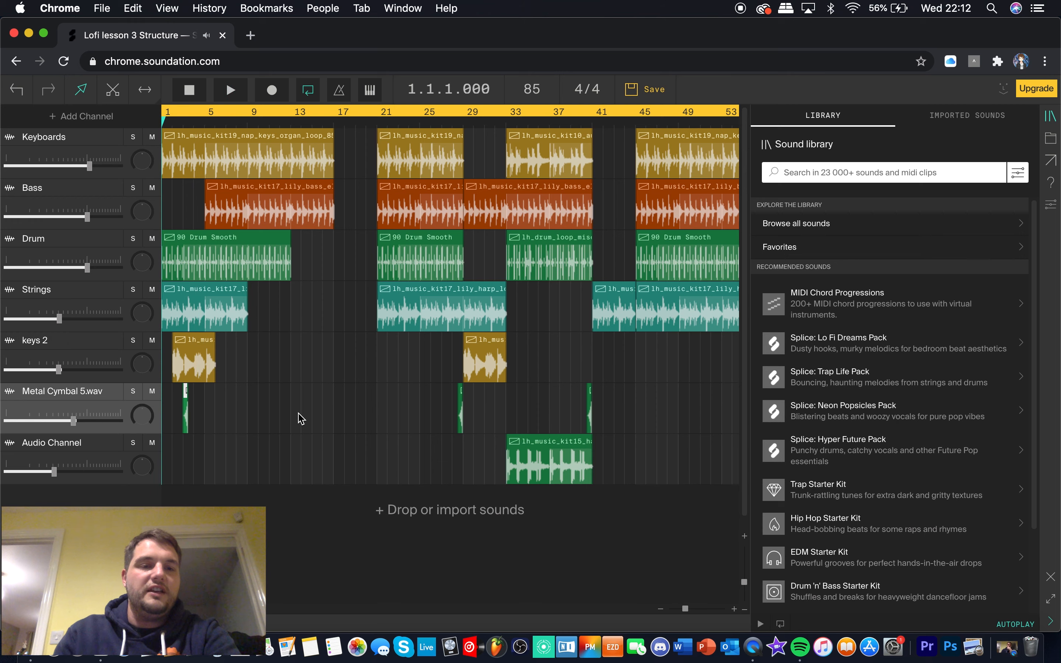
# Undo the moves of the first Metal Cymbal, keys 2, Strings and Drum clips
pyautogui.click(19, 94)
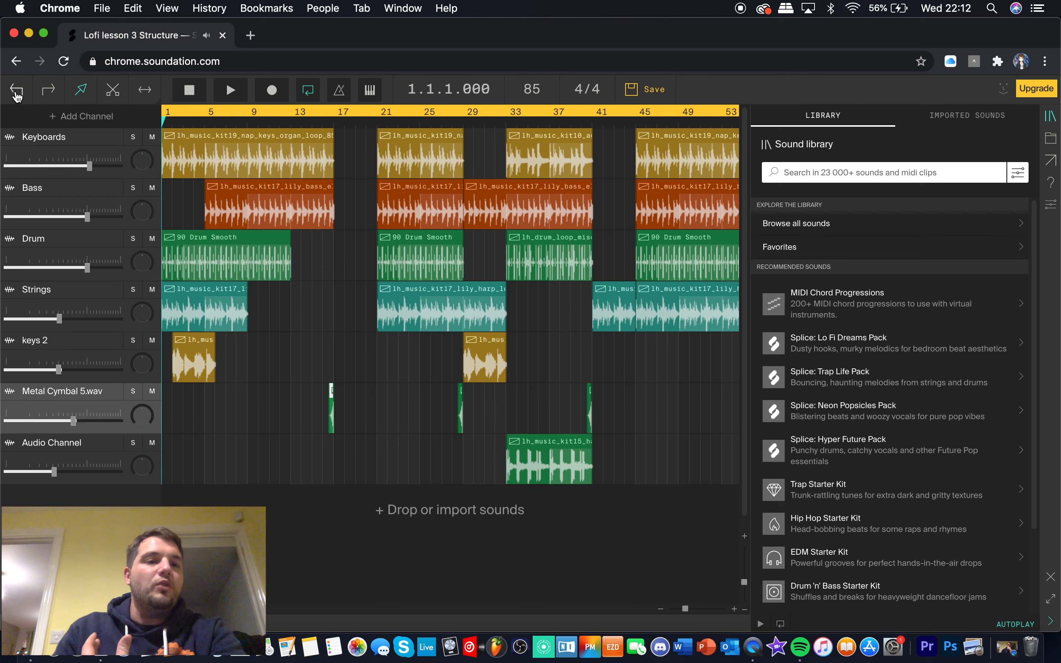
pyautogui.click(18, 95)
pyautogui.click(17, 95)
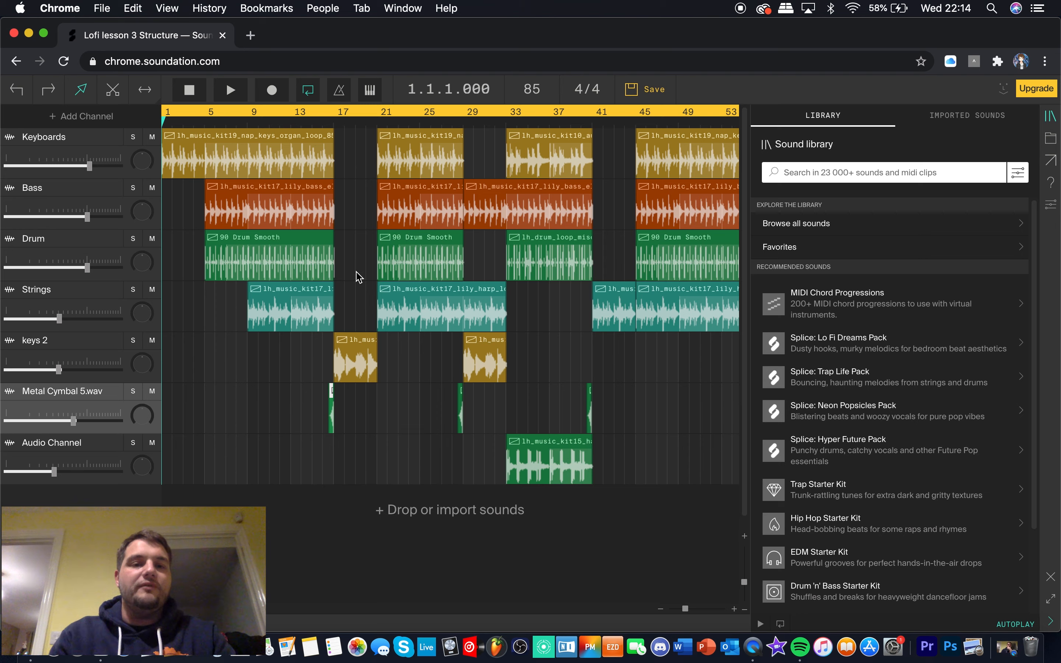
# Place the playhead at the end of bar 16, where the first keys 2 clip begins
pyautogui.click(334, 126)
pyautogui.moveTo(337, 129)
pyautogui.mouseDown()
pyautogui.moveTo(379, 134)
pyautogui.moveTo(334, 128)
pyautogui.mouseUp()
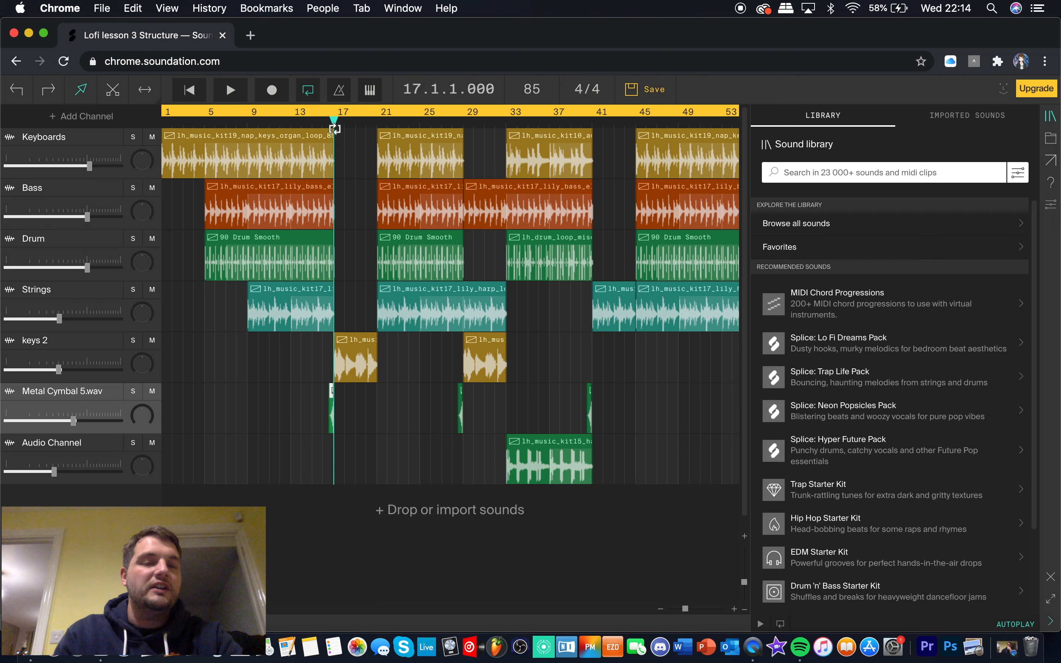
pyautogui.click(335, 129)
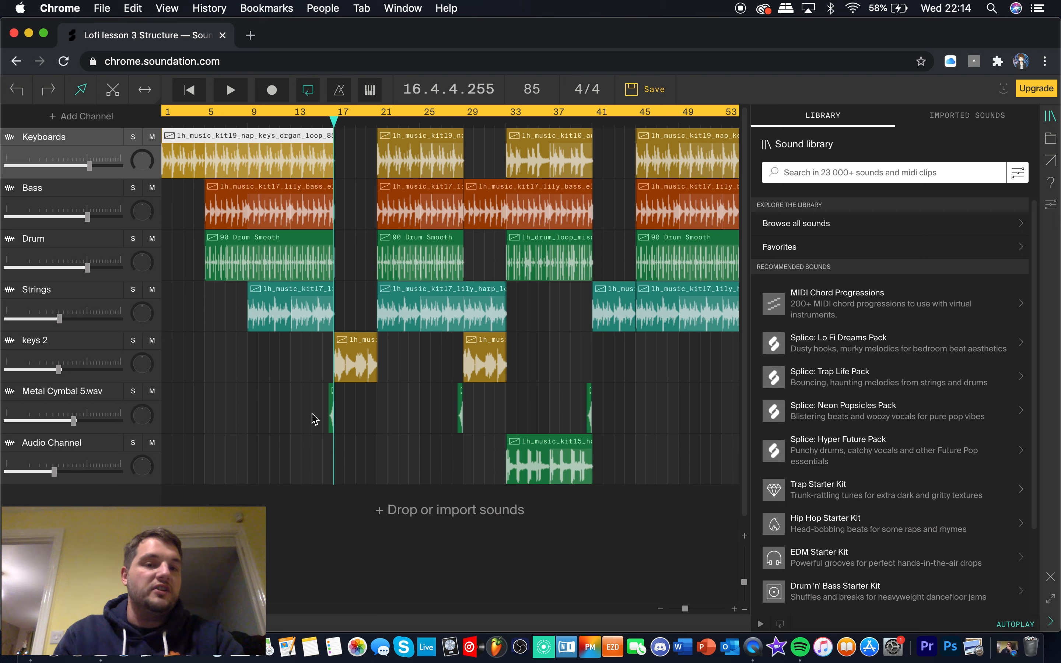
pyautogui.click(305, 441)
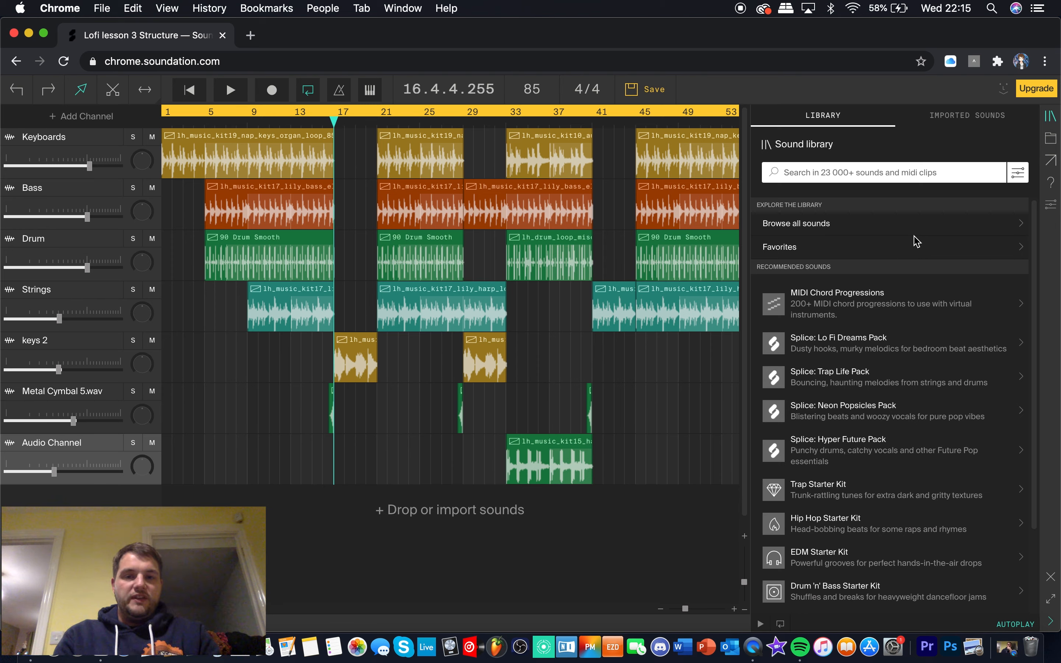
# Play the second keys 2 section from the end of bar 28, where bass and strings continue underneath
pyautogui.click(660, 609)
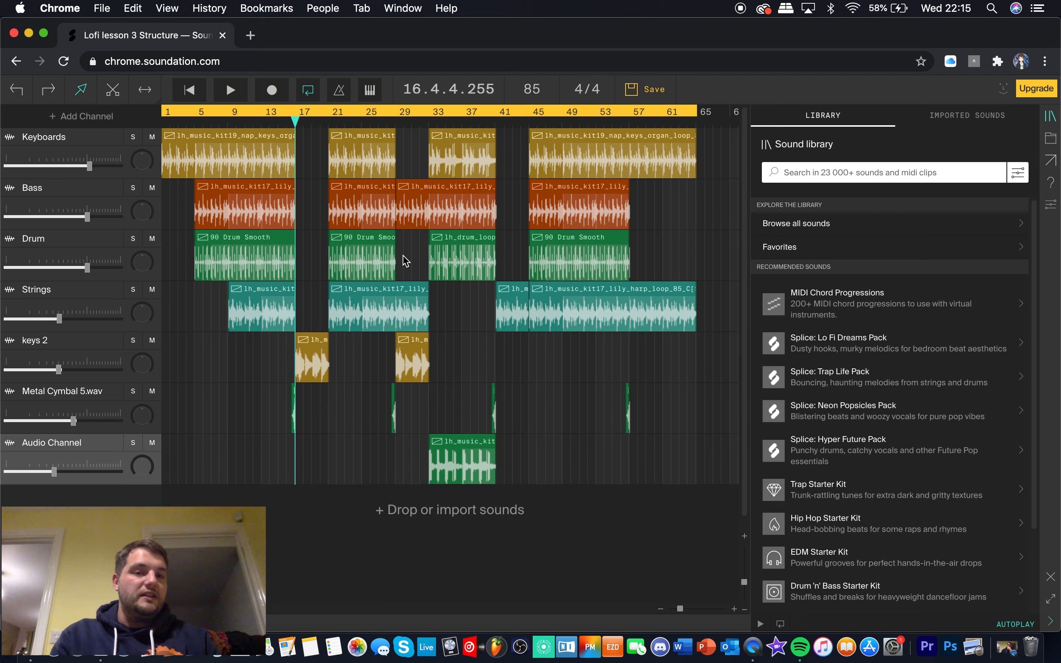
pyautogui.click(297, 127)
pyautogui.moveTo(297, 127); pyautogui.dragTo(395, 143)
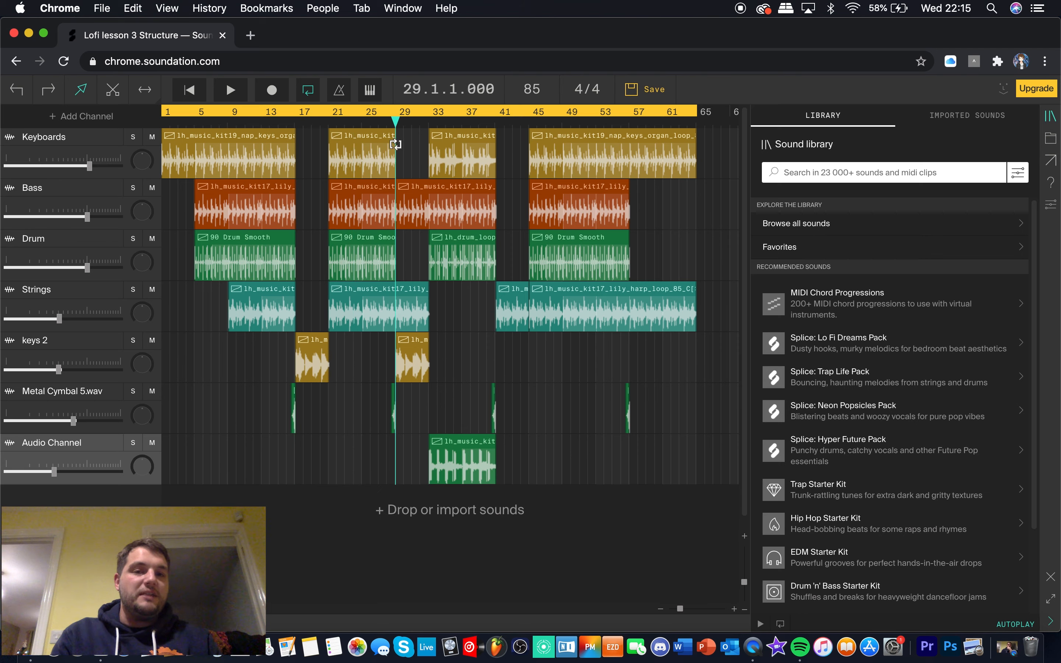
pyautogui.click(393, 141)
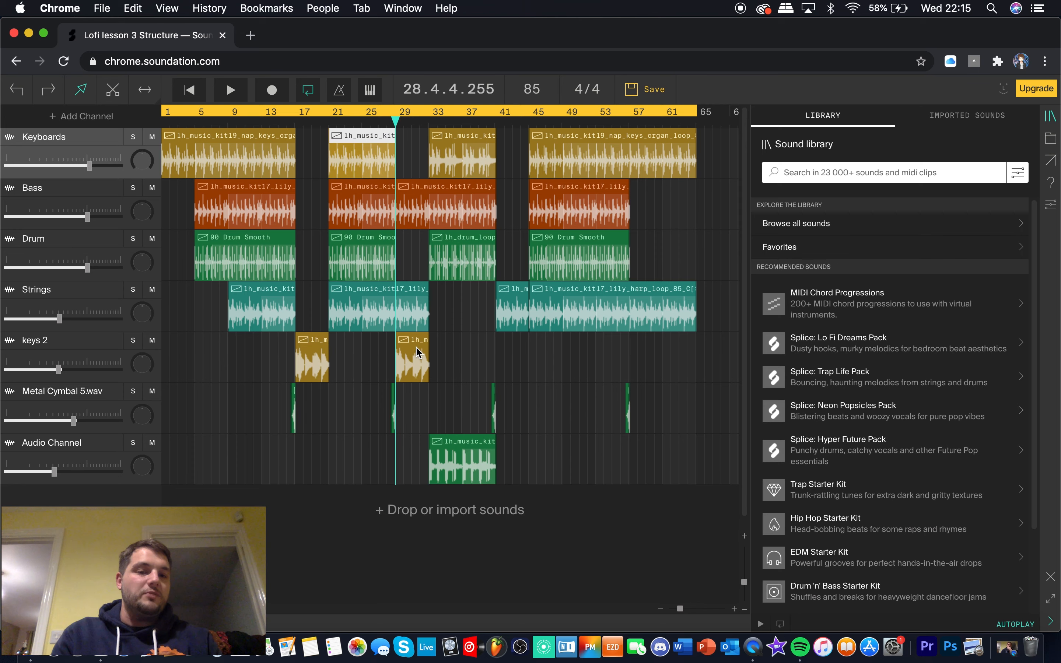
pyautogui.press('space')
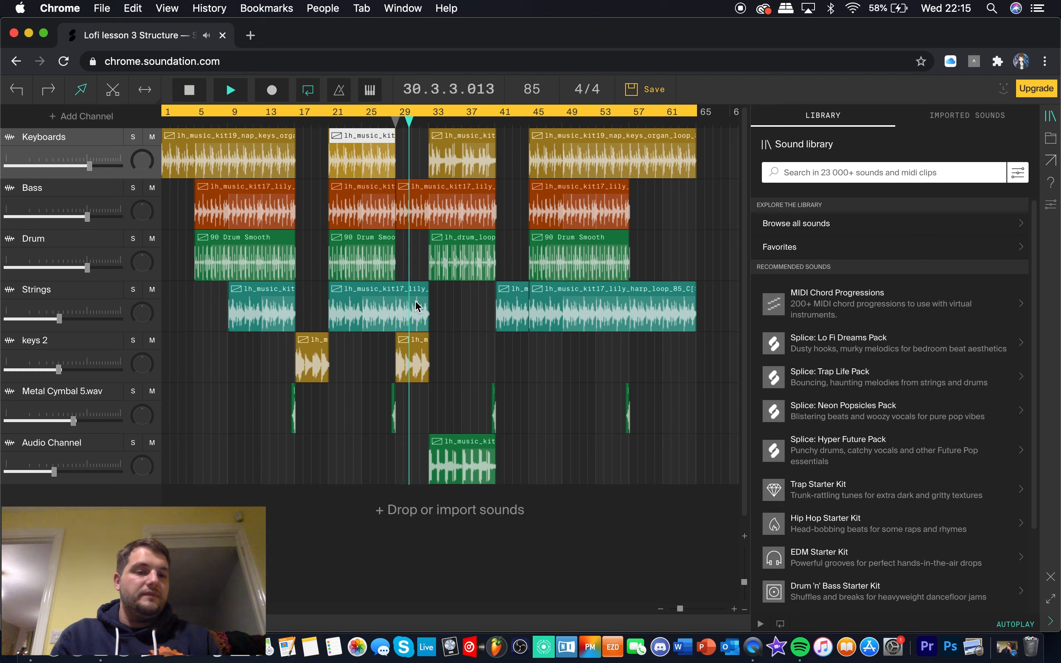
pyautogui.press('space')
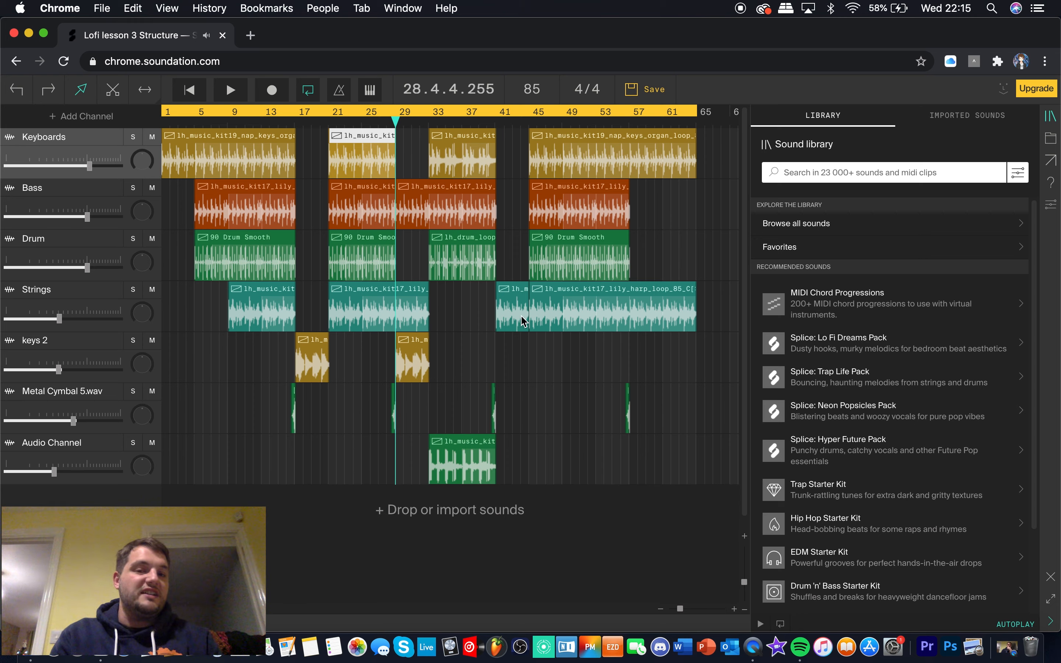
# Solo the Keyboards channel and shorten the loop region to bars 1 to 4, with the playhead at bar 1
pyautogui.moveTo(396, 124); pyautogui.dragTo(158, 139)
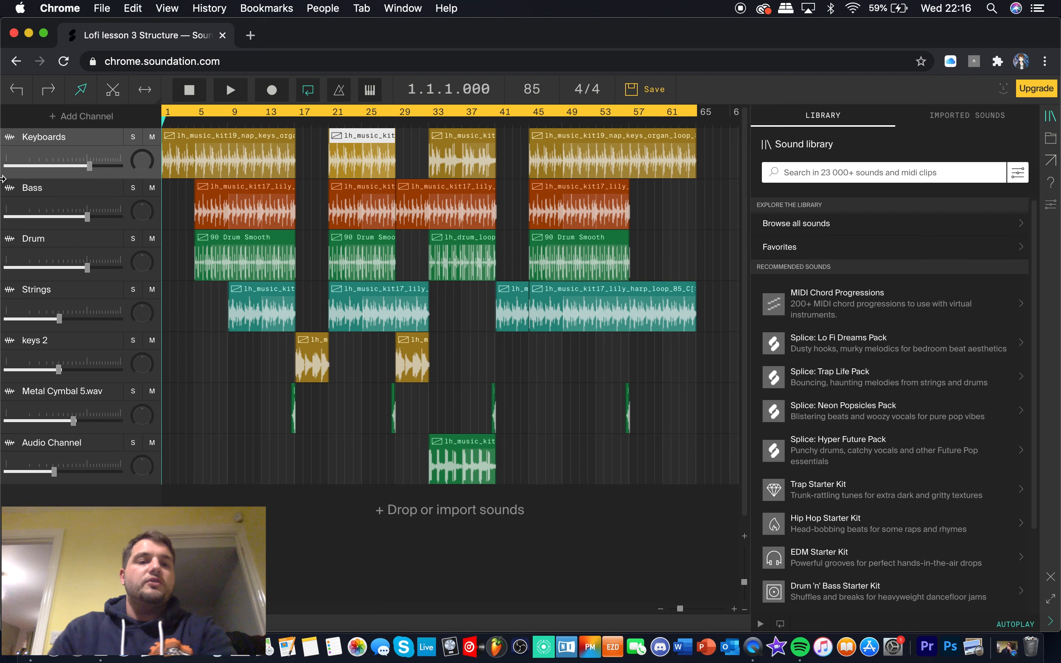
pyautogui.click(133, 139)
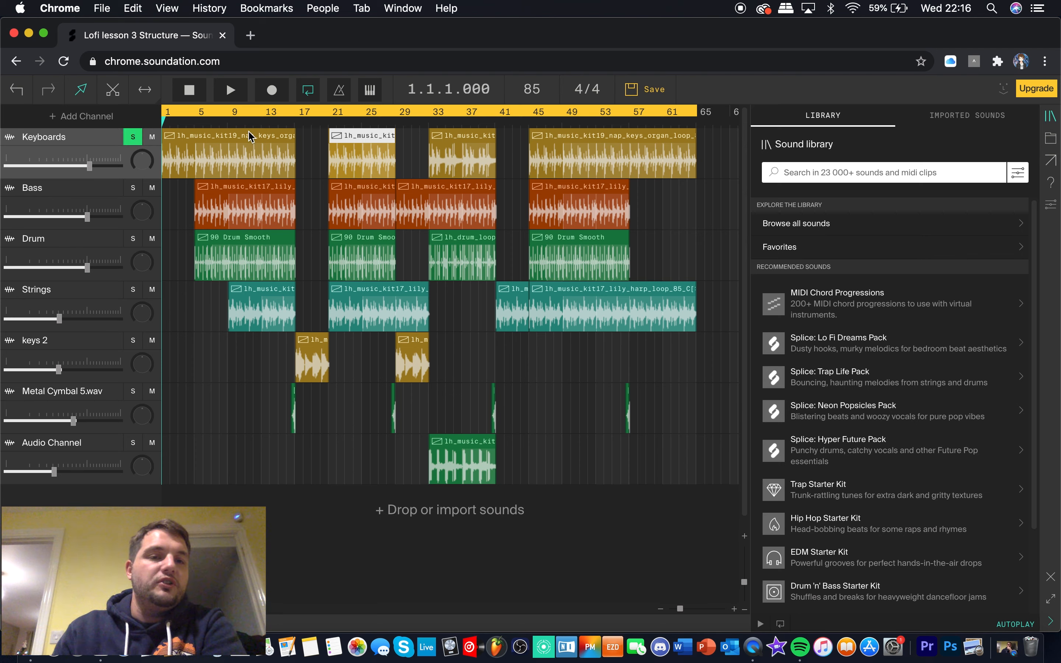
pyautogui.click(168, 110)
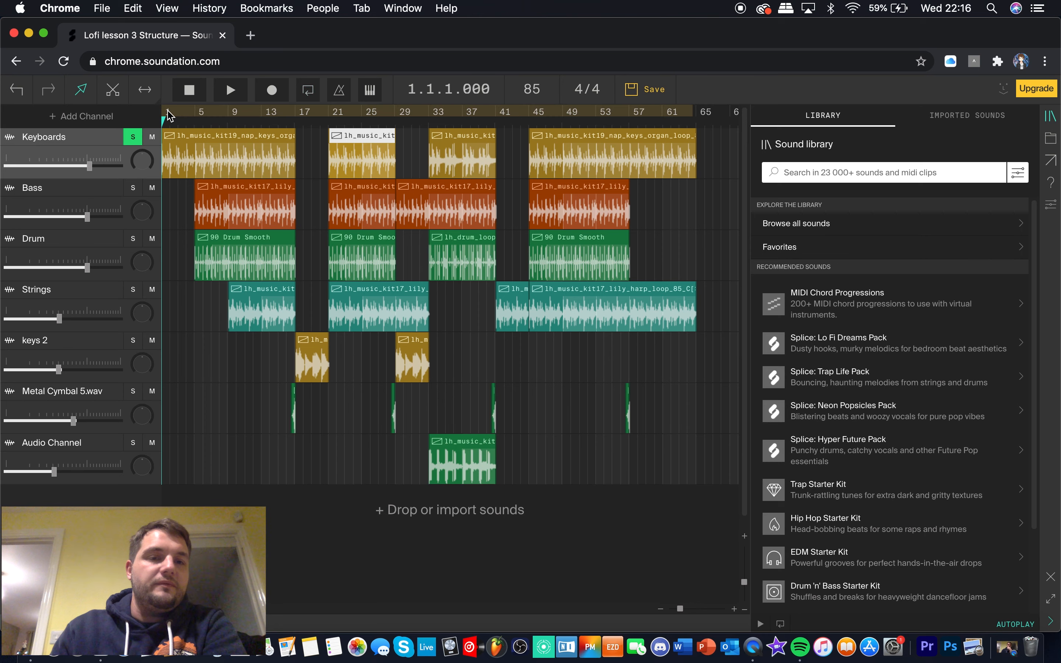
pyautogui.moveTo(169, 111)
pyautogui.mouseDown()
pyautogui.moveTo(279, 134)
pyautogui.moveTo(159, 127)
pyautogui.mouseUp()
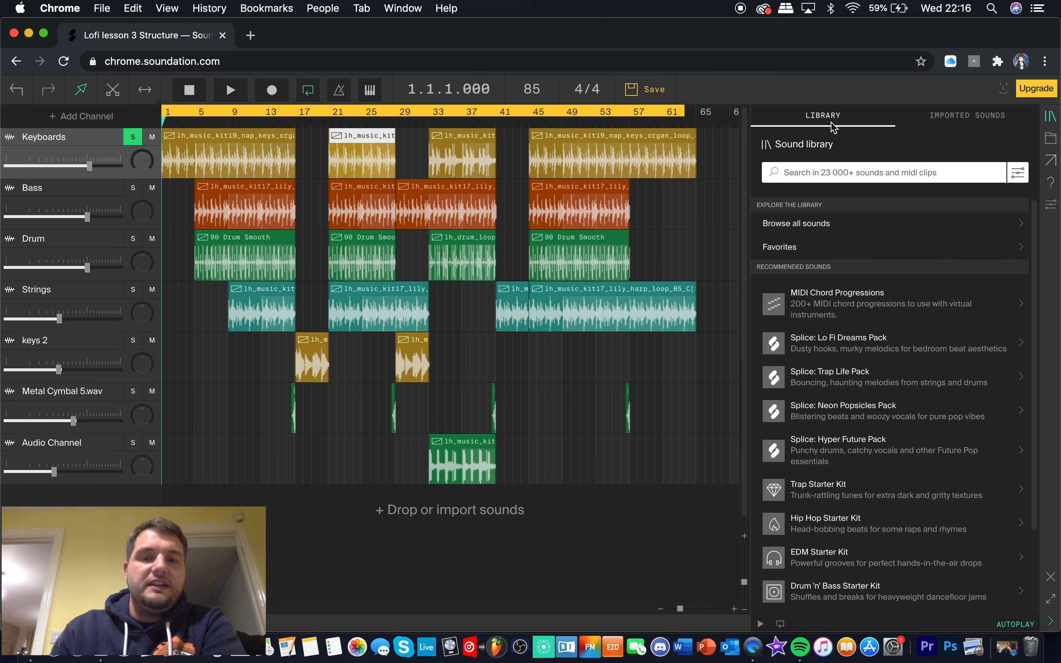
pyautogui.moveTo(683, 112); pyautogui.dragTo(192, 136)
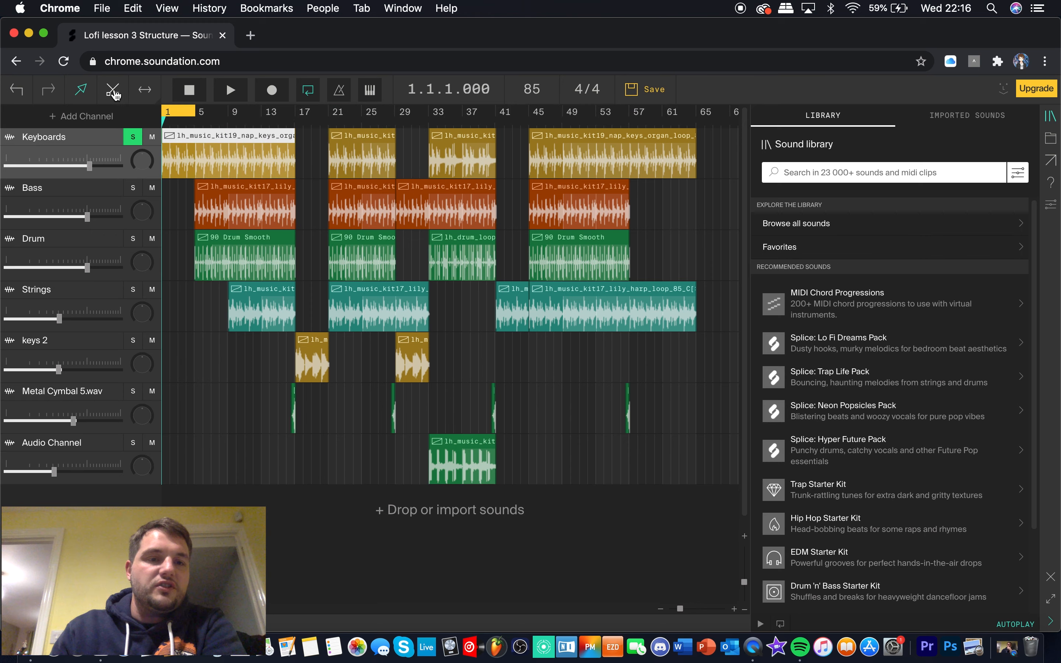
# Play the soloed Keyboards channel through the loop of bars 1 to 4, and stop playback
pyautogui.click(309, 92)
pyautogui.click(309, 92)
pyautogui.press('space')
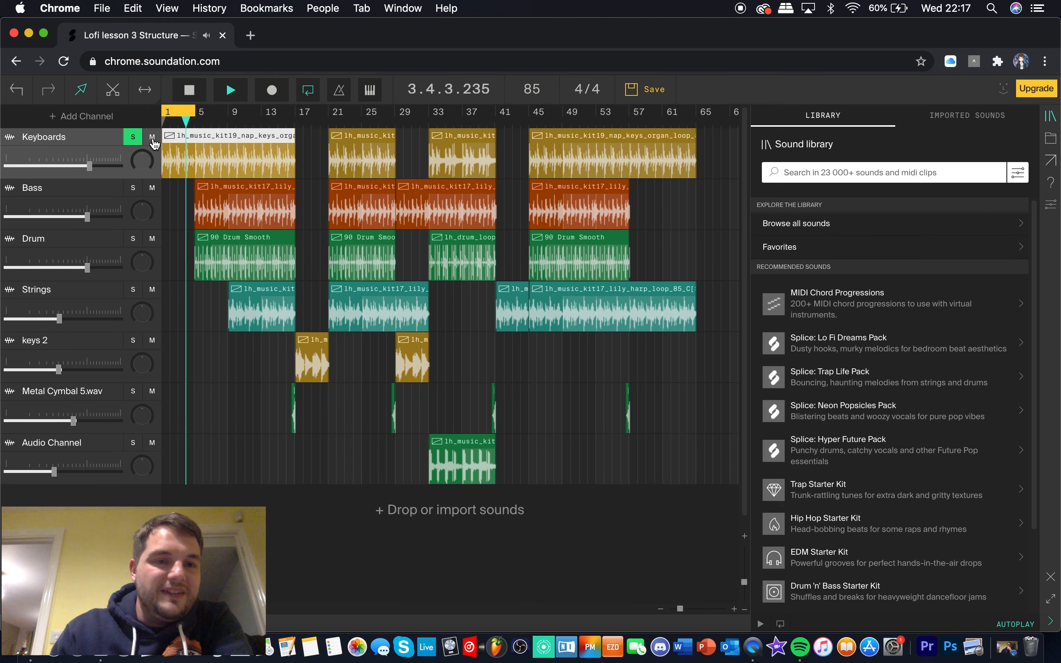
pyautogui.press('space')
pyautogui.moveTo(95, 129); pyautogui.dragTo(90, 152)
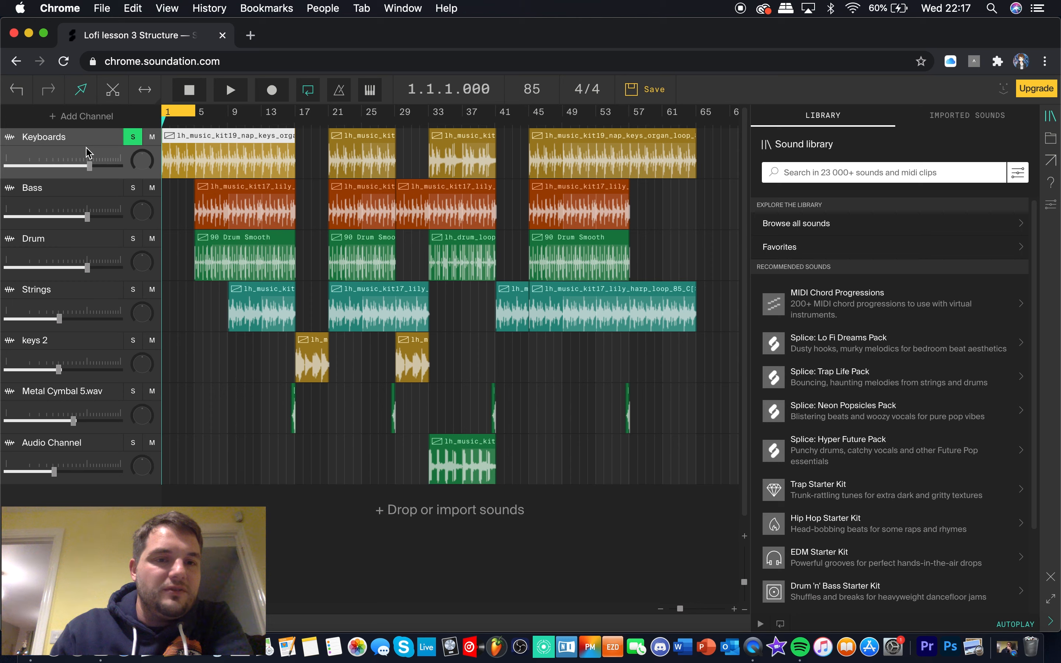
pyautogui.click(155, 138)
pyautogui.click(133, 138)
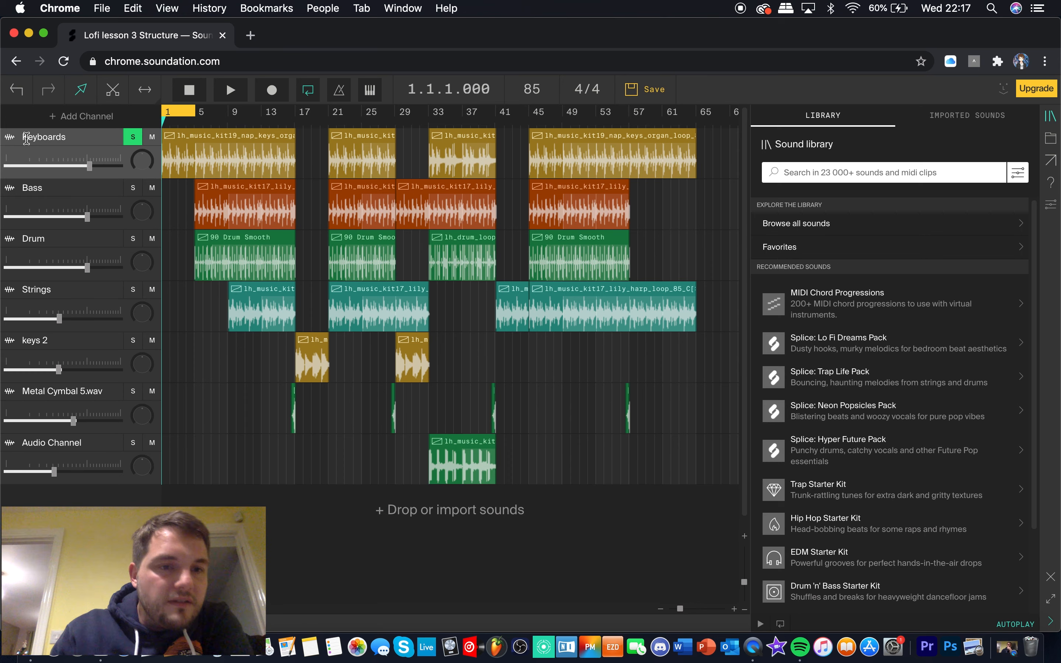
# Add a new audio channel at the end of the channel list
pyautogui.click(74, 116)
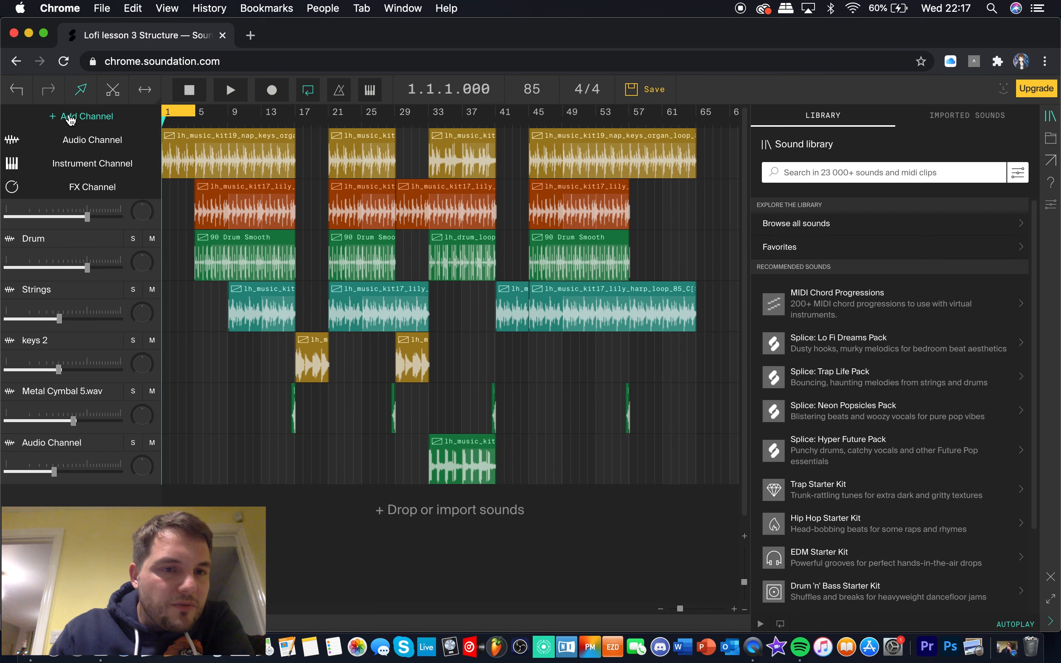
pyautogui.click(75, 139)
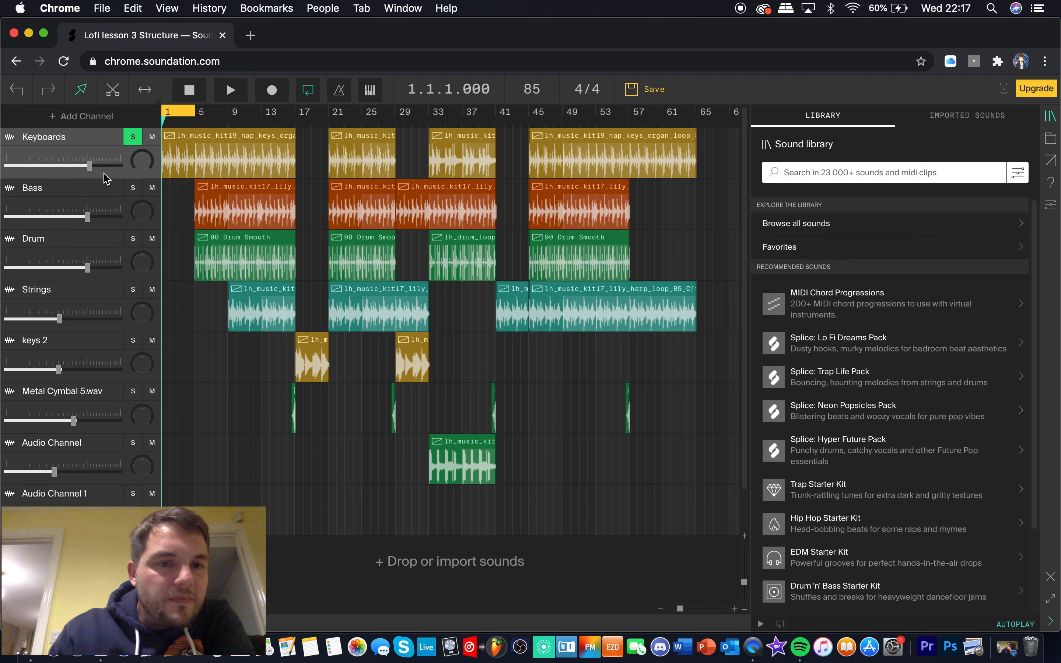
# Try adding an effect channel below Keyboards, and delete that effect channel
pyautogui.moveTo(95, 164)
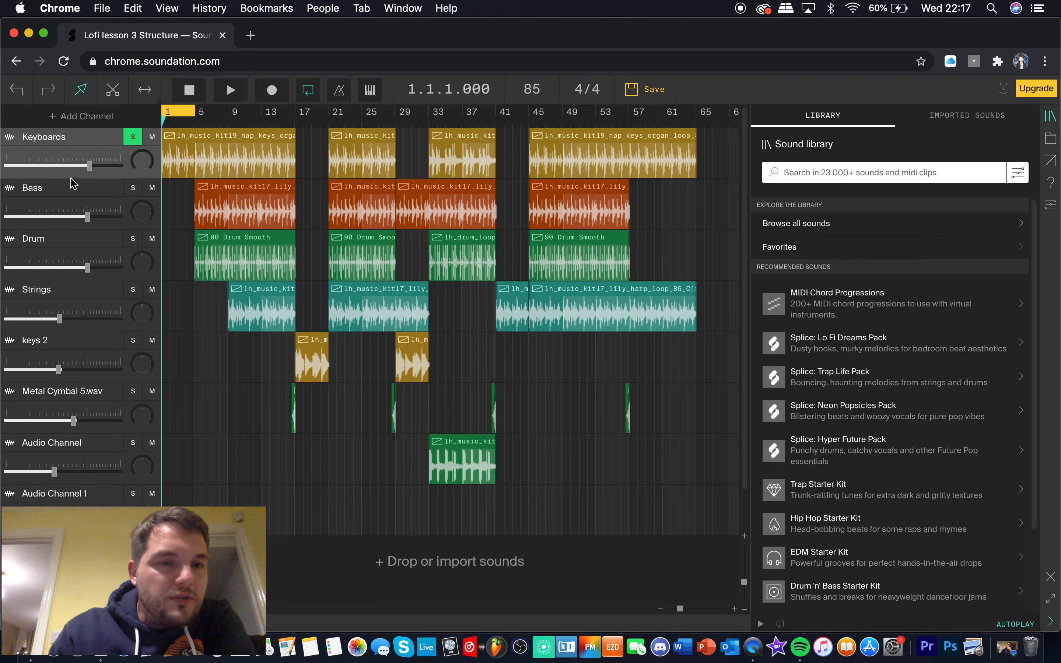
pyautogui.rightClick(18, 139)
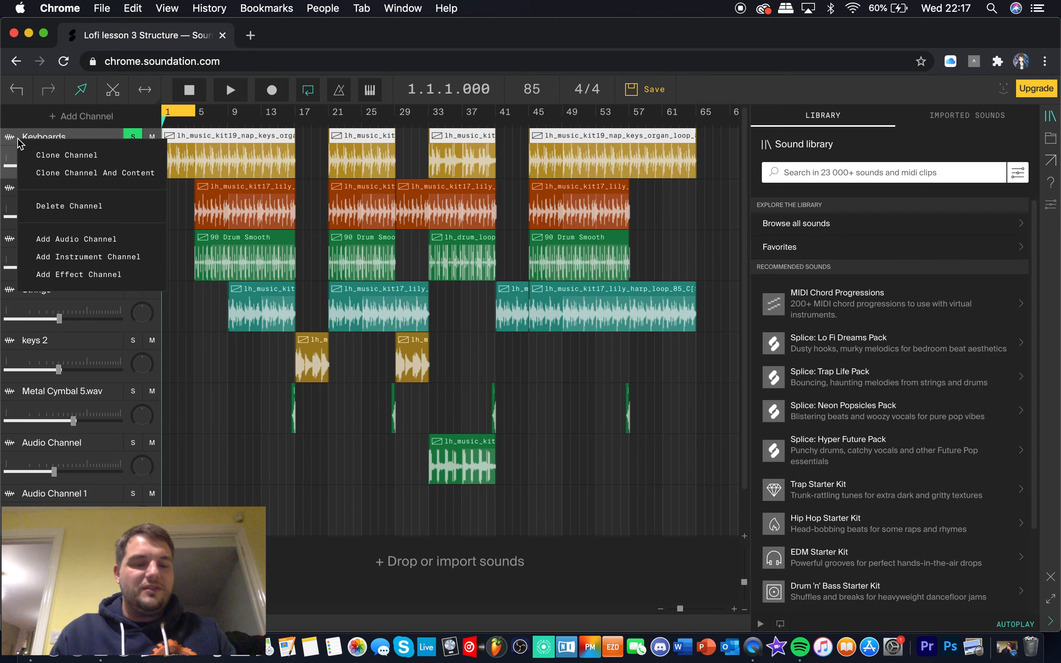
pyautogui.click(104, 276)
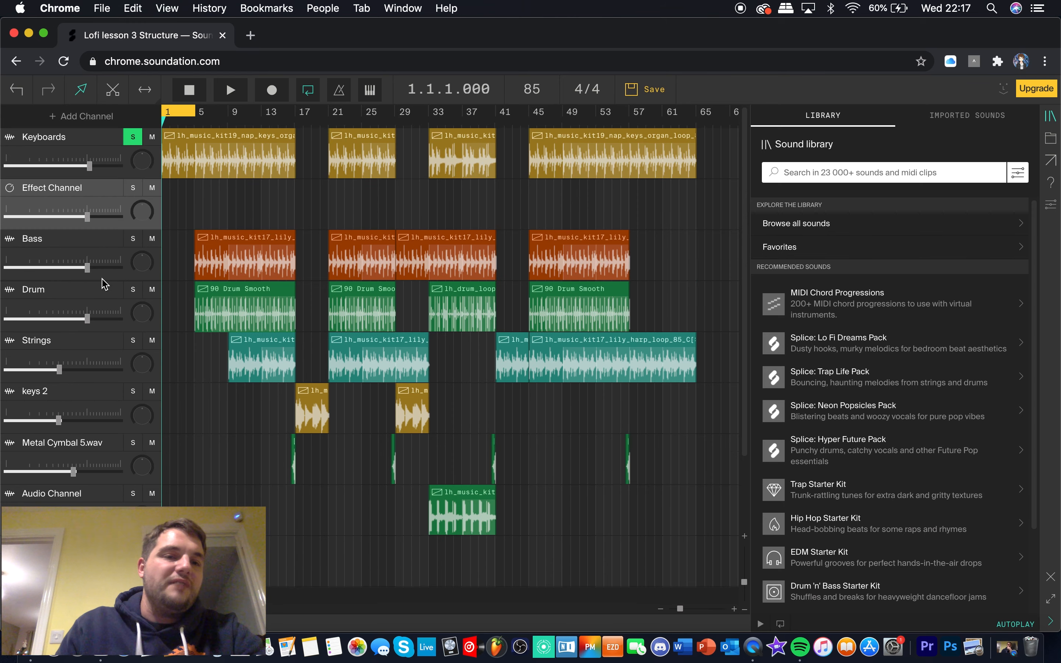
pyautogui.rightClick(78, 188)
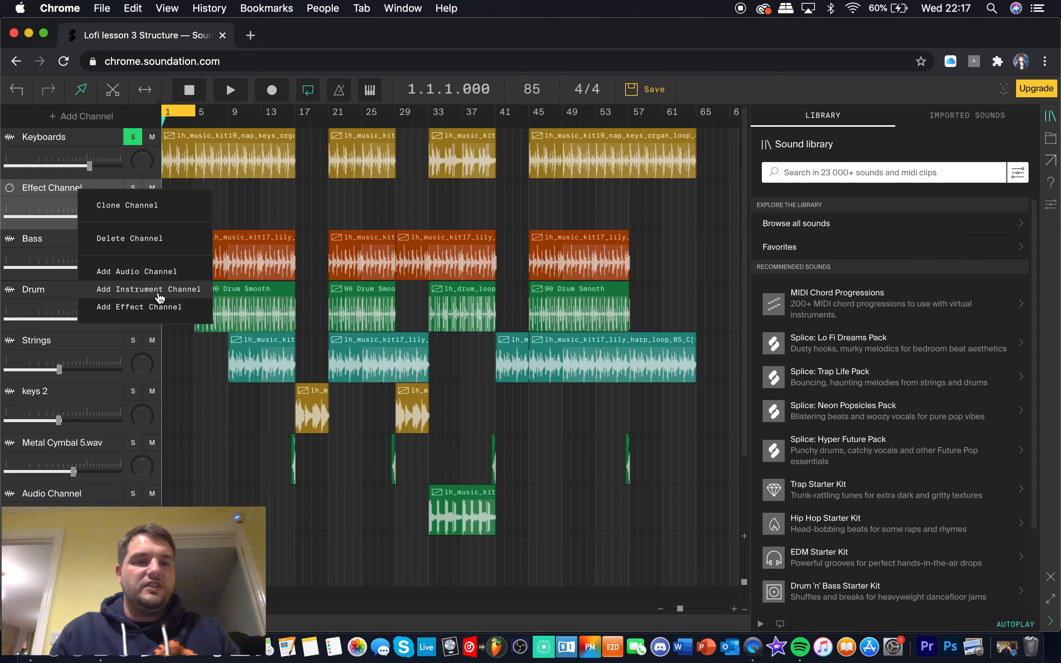
pyautogui.click(149, 239)
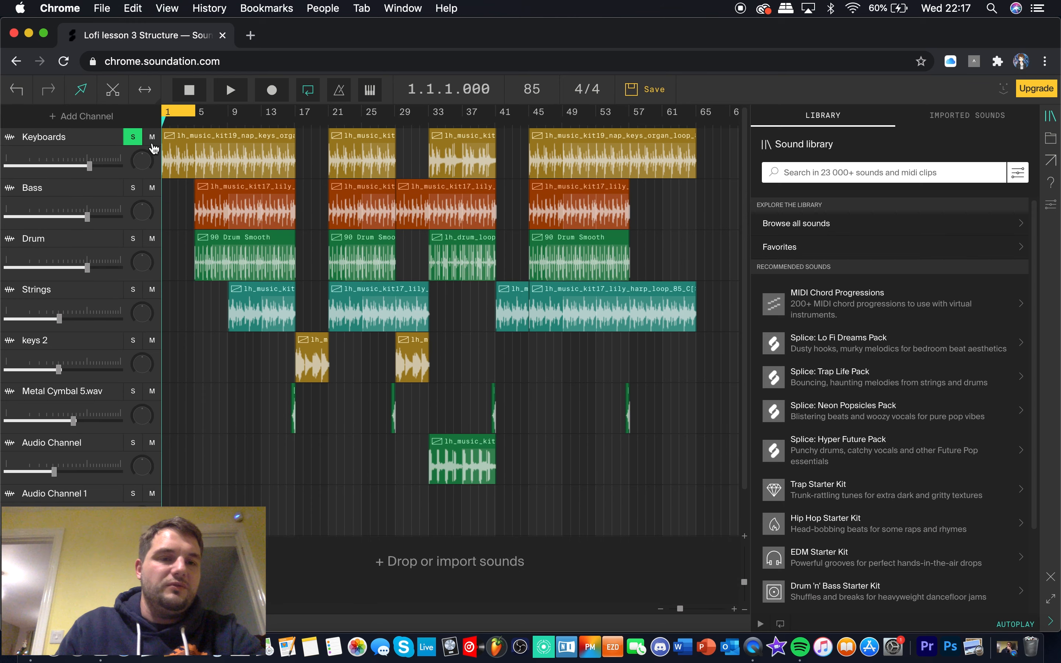
# Enlarge the arrangement and channel tracks until each channel shows its Effects controls, keeping Keyboards selected
pyautogui.click(51, 137)
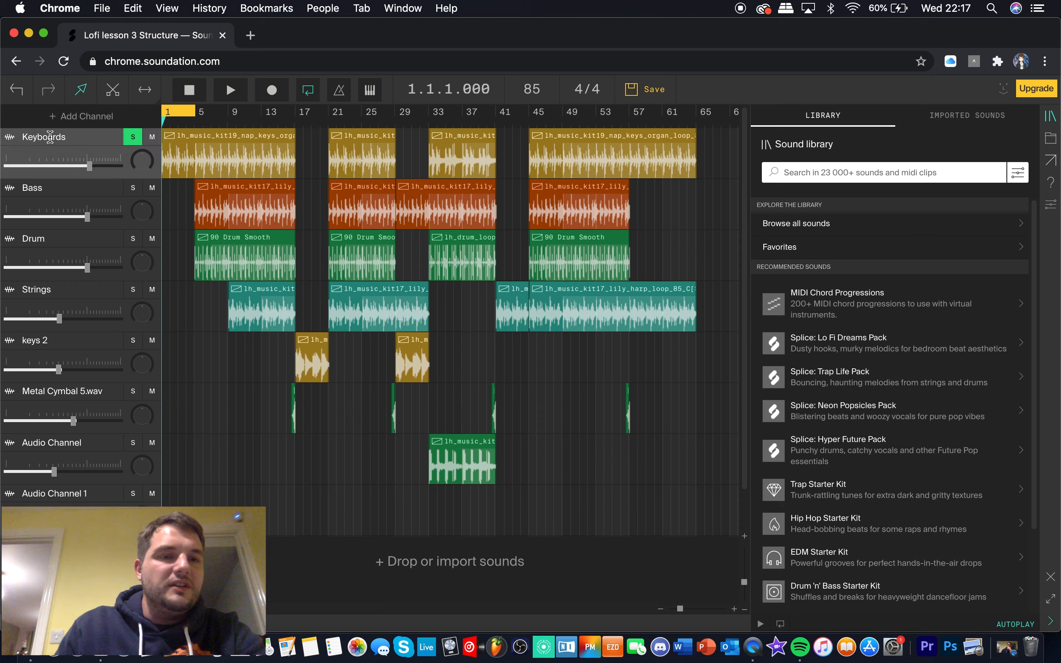
pyautogui.click(112, 181)
pyautogui.click(58, 140)
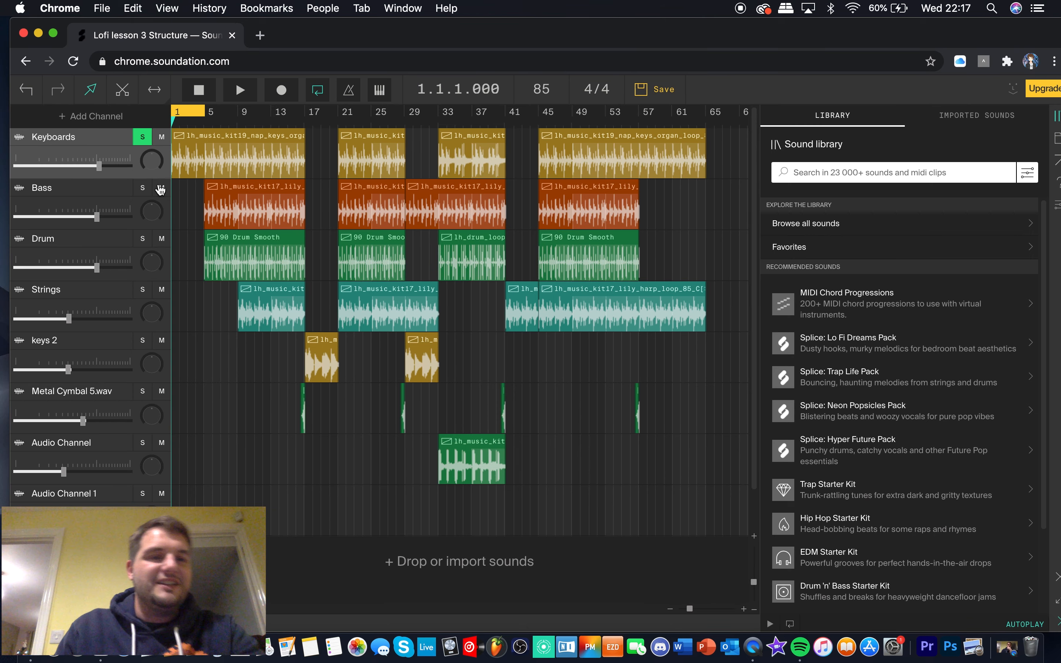
pyautogui.scroll(-1, 110, 226)
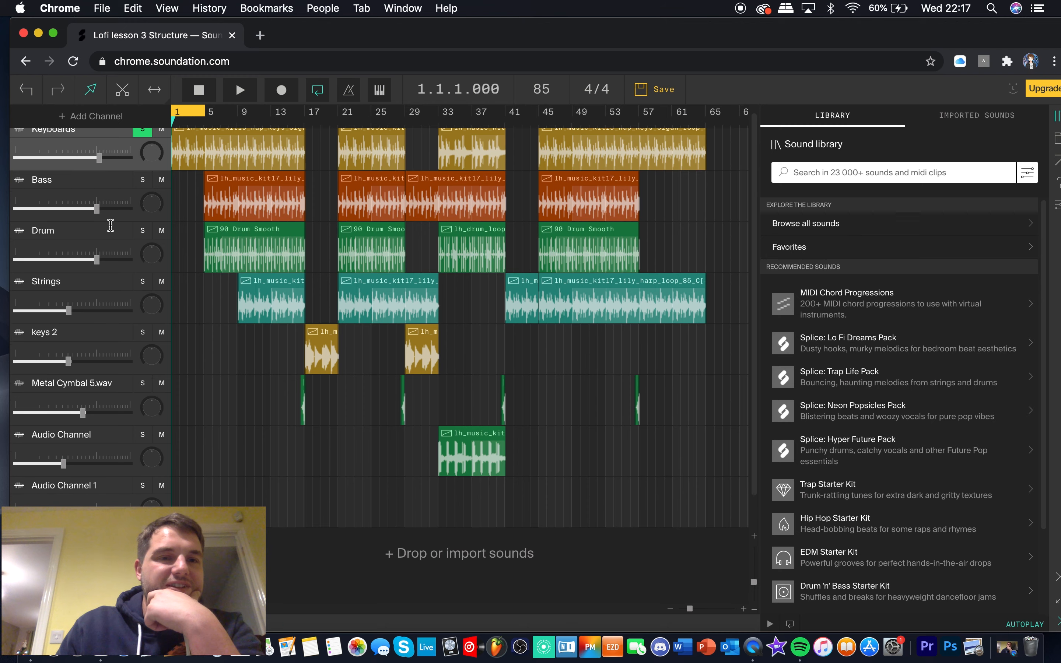
pyautogui.scroll(-1, 110, 226)
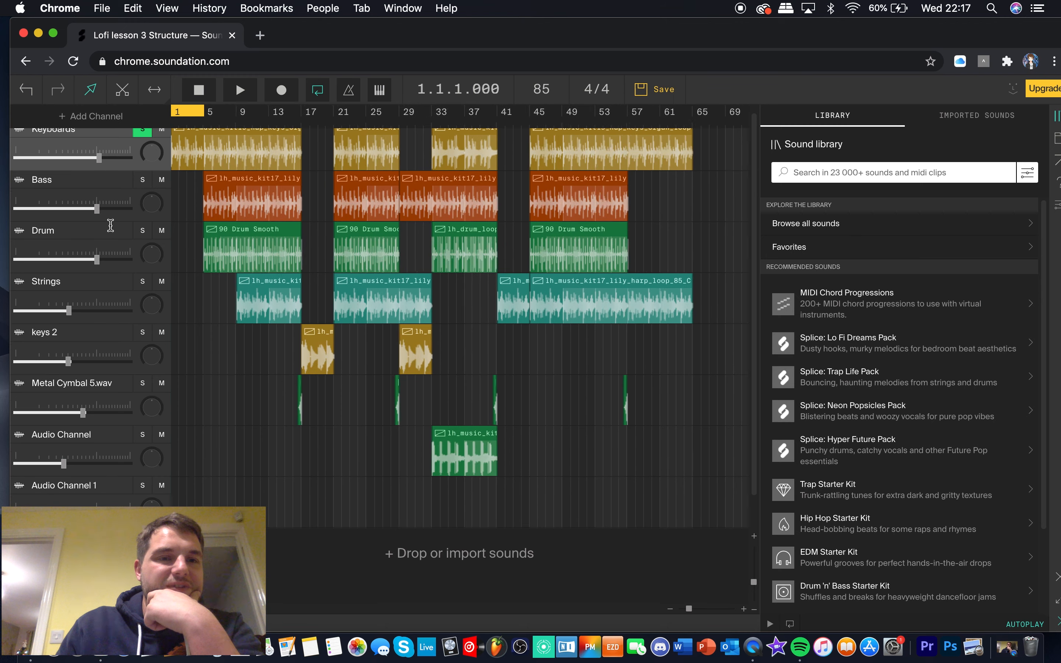
pyautogui.click(744, 609)
pyautogui.click(743, 609)
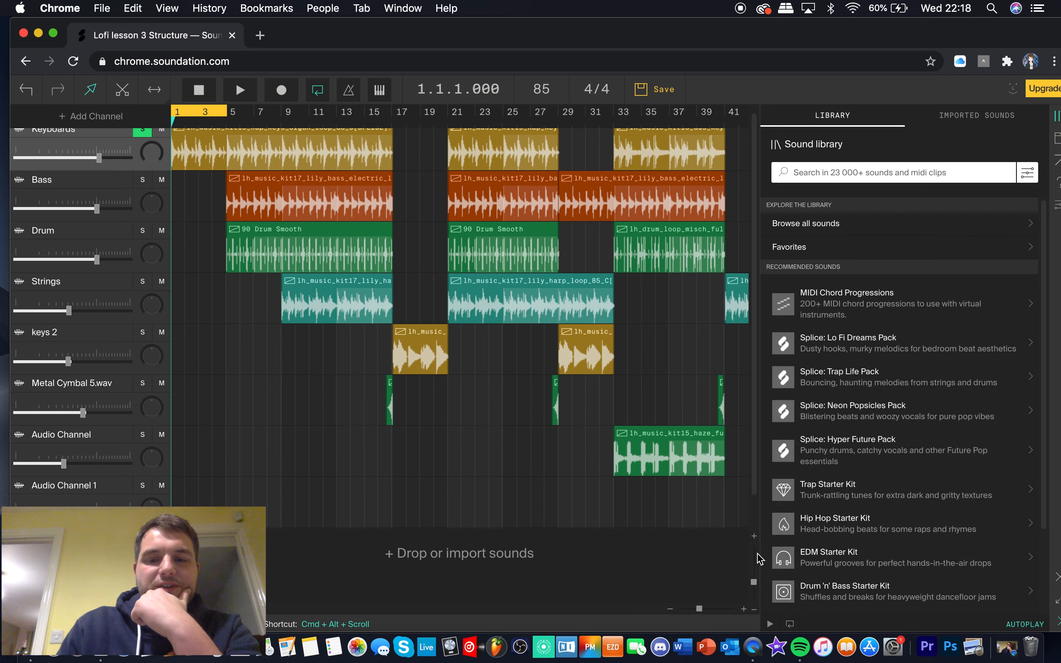
pyautogui.scroll(1, 566, 580)
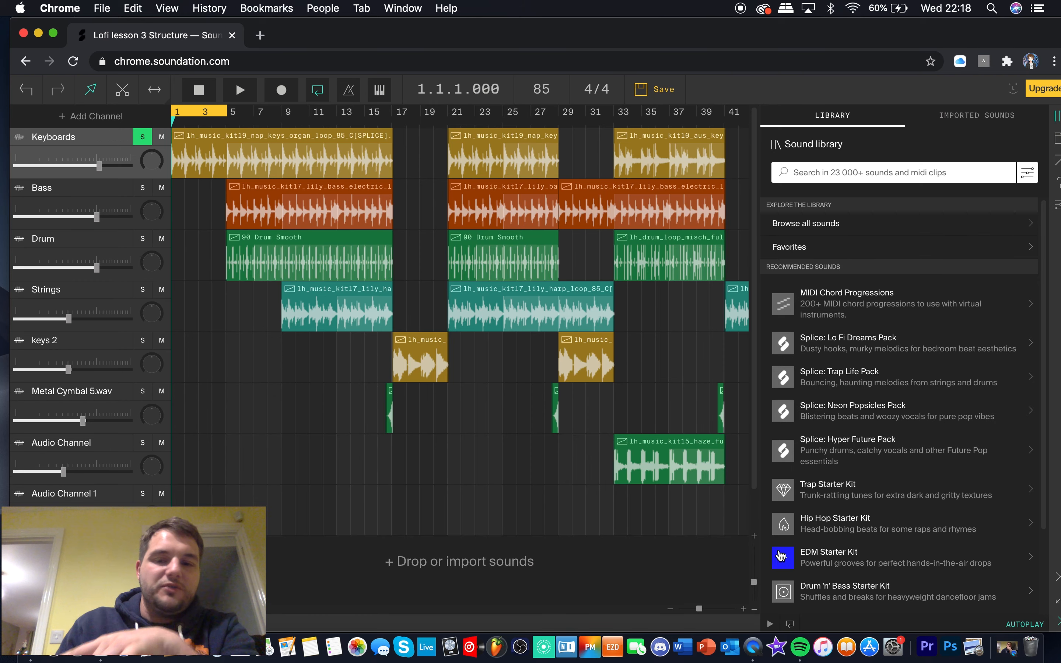
pyautogui.click(754, 537)
pyautogui.click(754, 537)
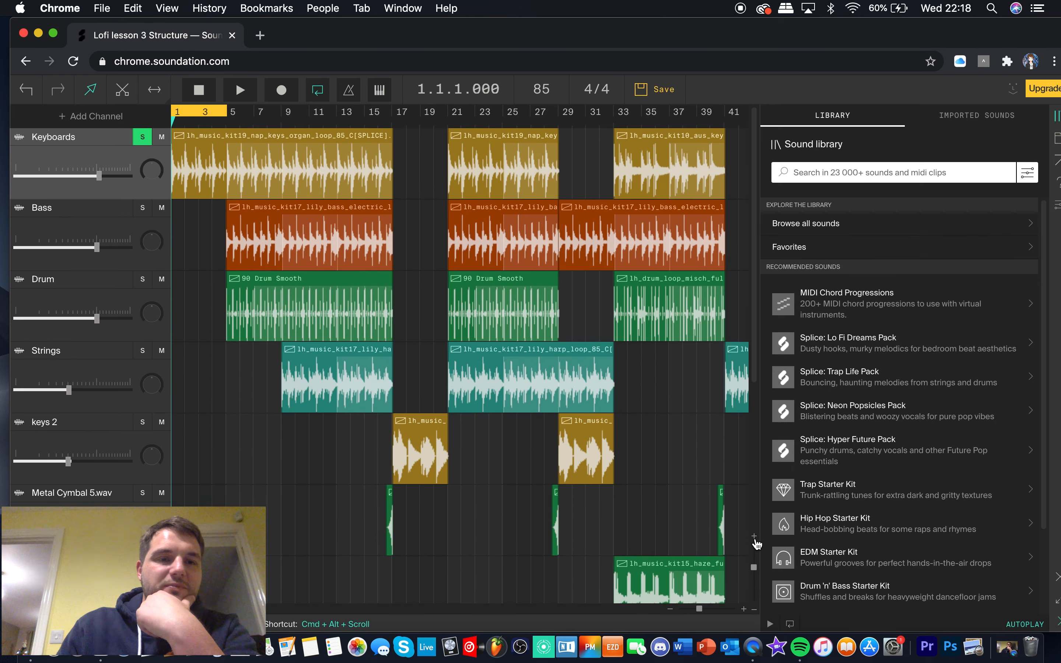
pyautogui.click(754, 537)
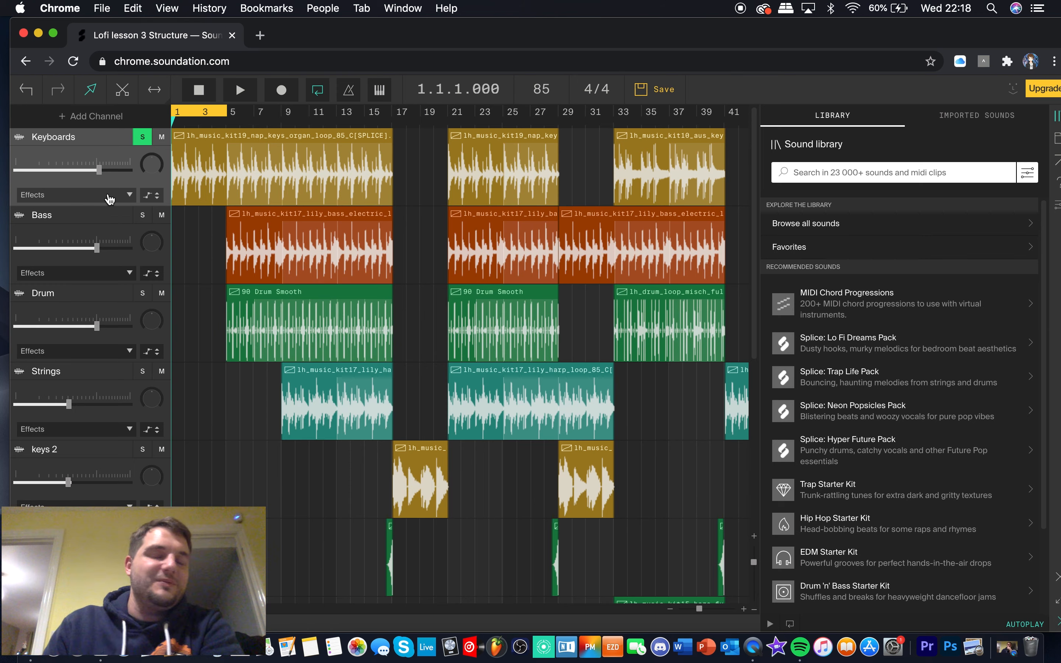
# Add a Parametric EQ effect to the Keyboards channel and use it in demo mode, with its window moved clear of the channel list
pyautogui.press('space')
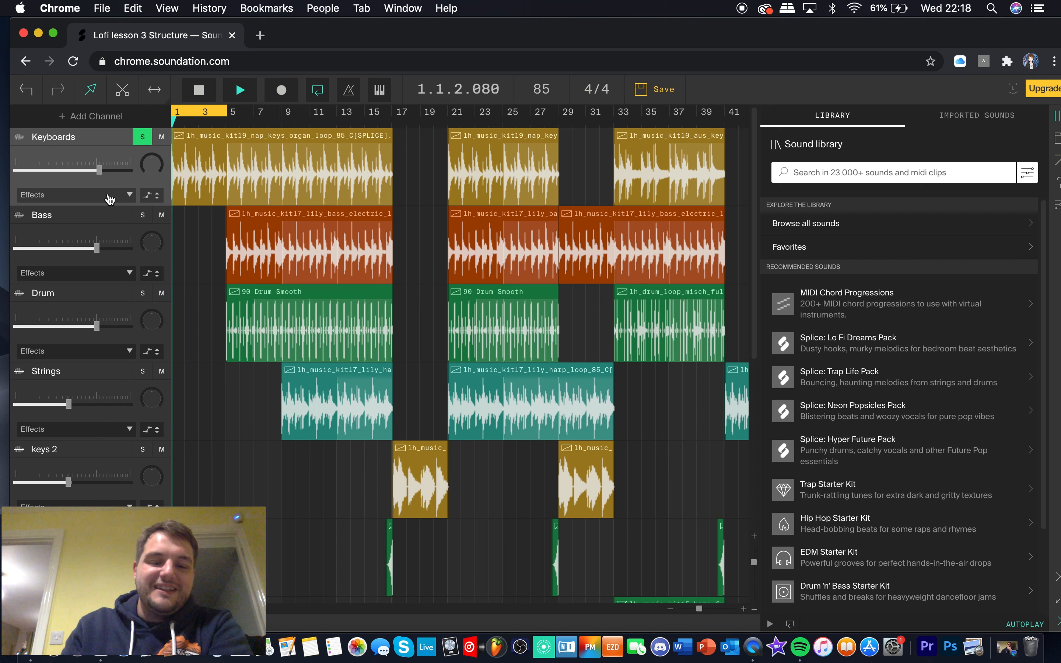
pyautogui.press('space')
pyautogui.click(122, 200)
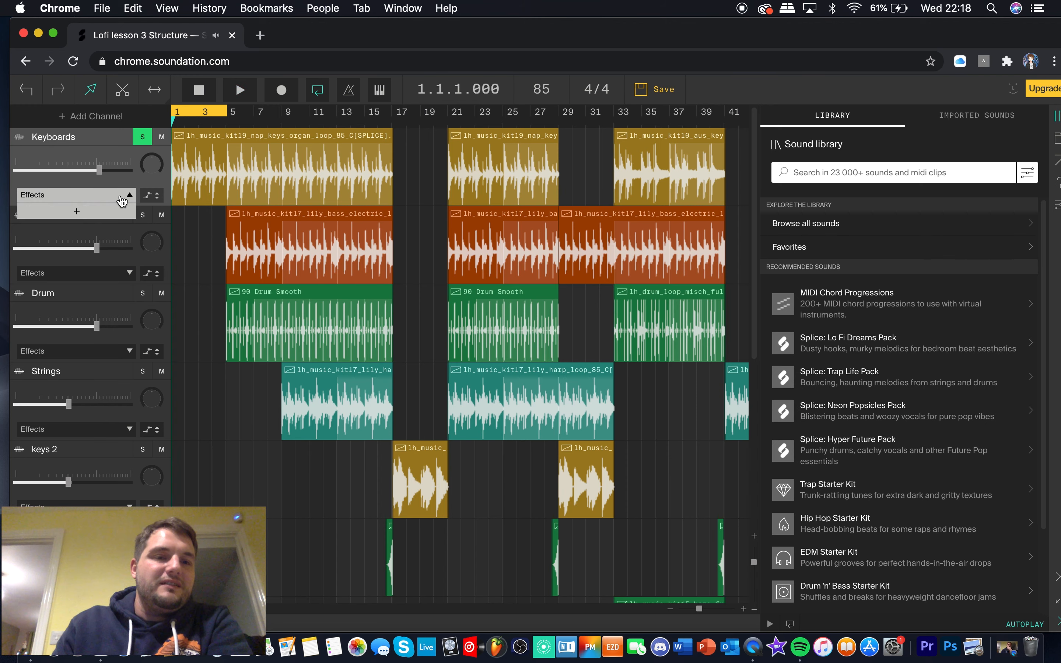
pyautogui.click(77, 214)
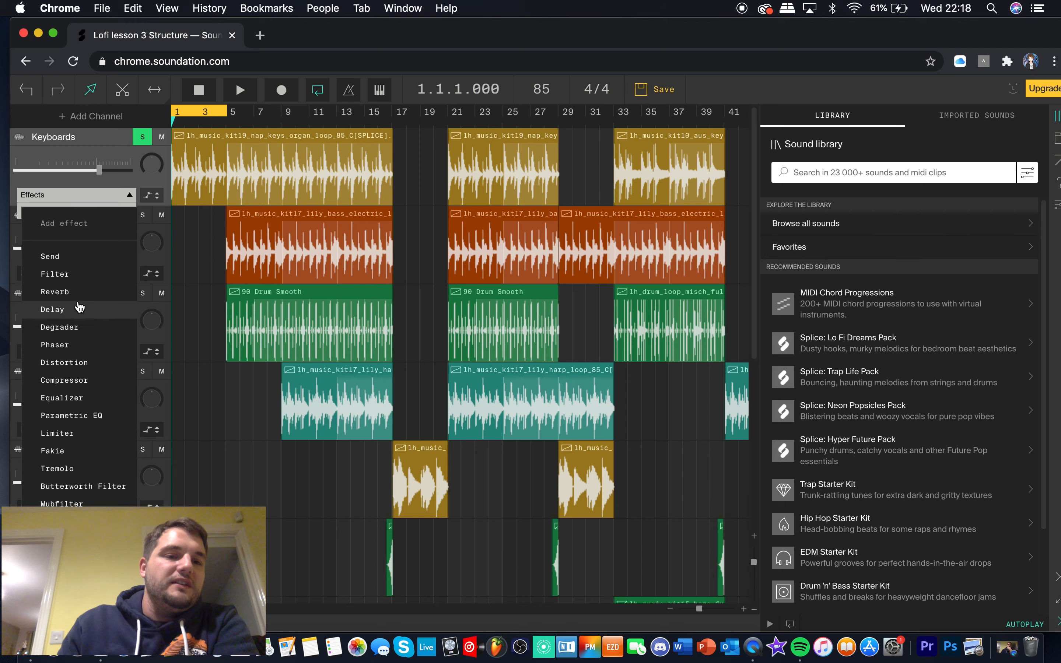
pyautogui.click(88, 416)
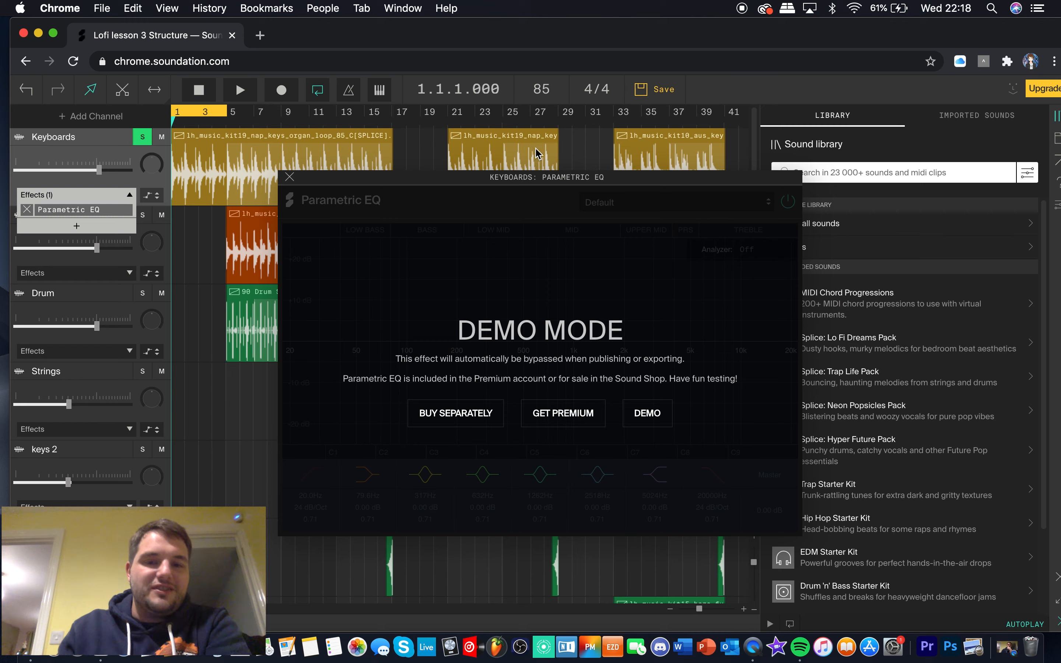
pyautogui.moveTo(542, 183); pyautogui.dragTo(666, 100)
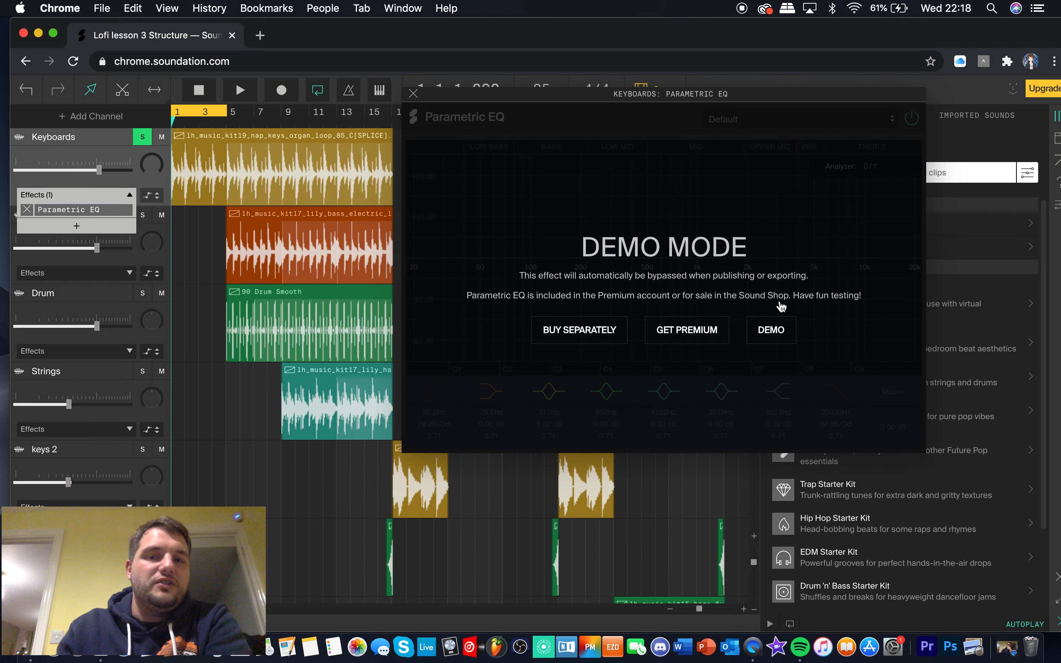
pyautogui.click(773, 330)
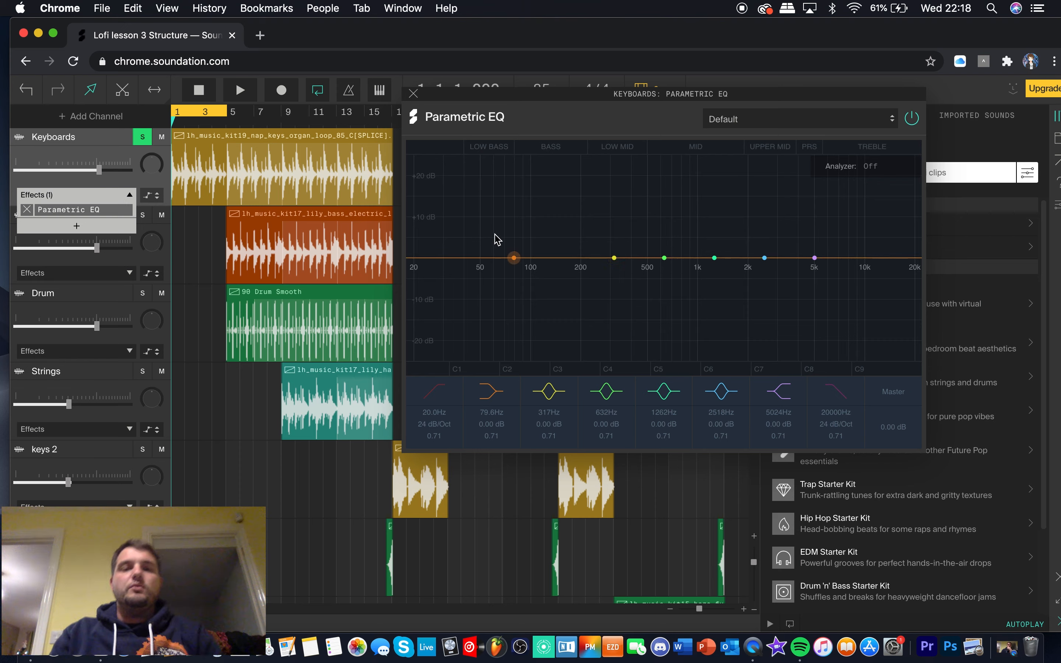
# Shift the EQ's low shelf to about 70.5 Hz at -0.18 dB and the high shelf to about 5336 Hz
pyautogui.moveTo(513, 258)
pyautogui.mouseDown()
pyautogui.moveTo(507, 228)
pyautogui.moveTo(506, 264)
pyautogui.mouseUp()
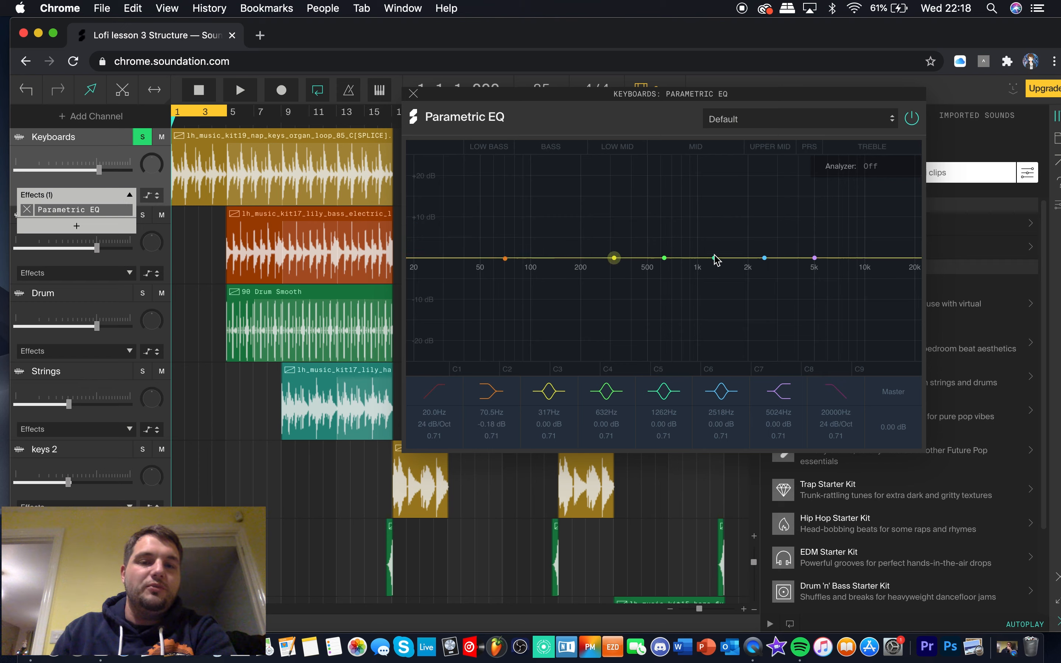
pyautogui.moveTo(815, 258)
pyautogui.mouseDown()
pyautogui.moveTo(817, 237)
pyautogui.moveTo(819, 259)
pyautogui.mouseUp()
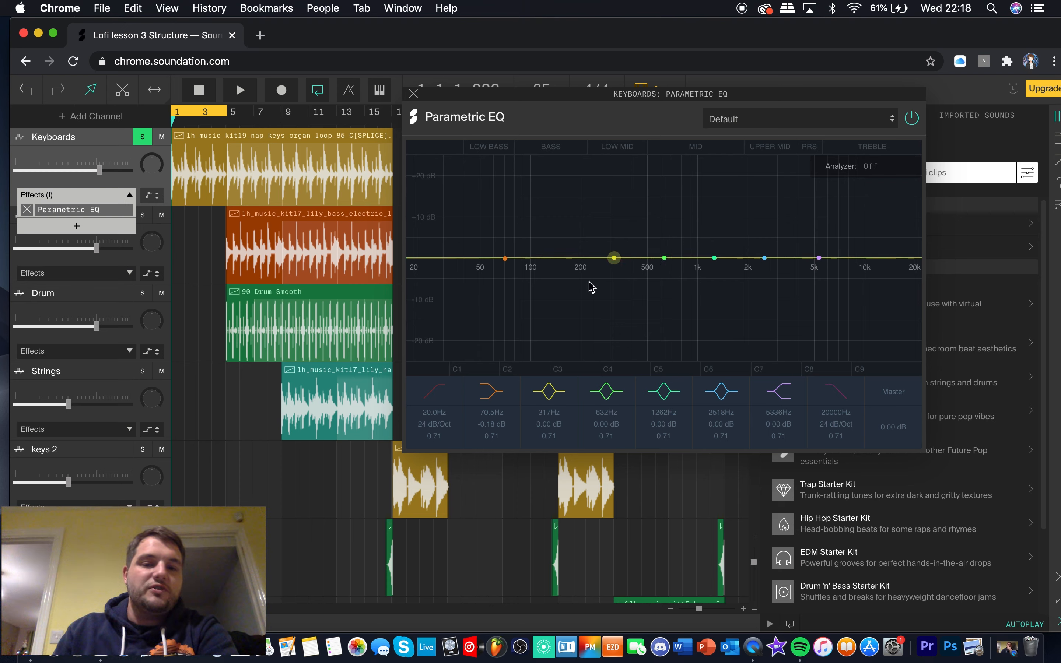
# Play the loop while boosting the 632 Hz band to about +4.46 dB, and return it to 0 dB at about 626 Hz
pyautogui.press('space')
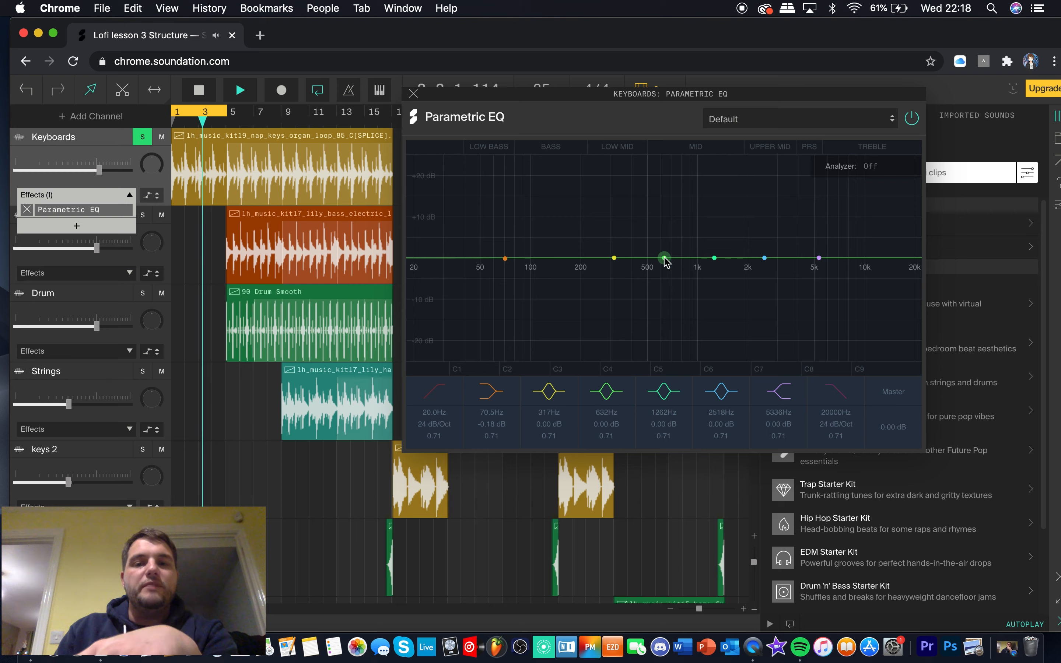
pyautogui.moveTo(664, 261)
pyautogui.mouseDown()
pyautogui.moveTo(667, 186)
pyautogui.moveTo(665, 245)
pyautogui.mouseUp()
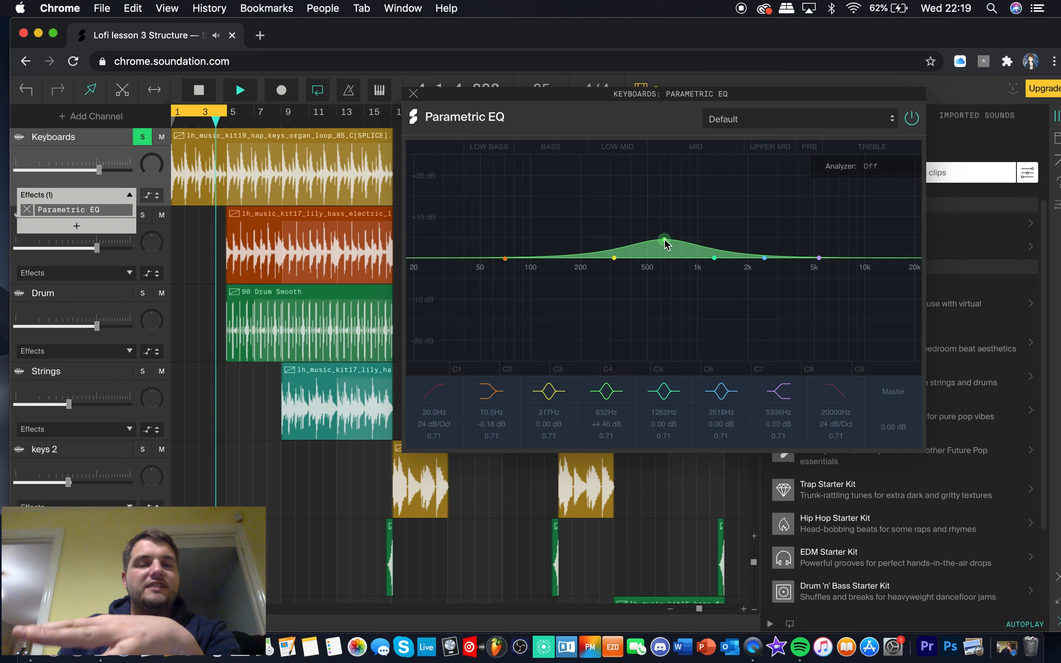
pyautogui.moveTo(665, 244); pyautogui.dragTo(667, 262)
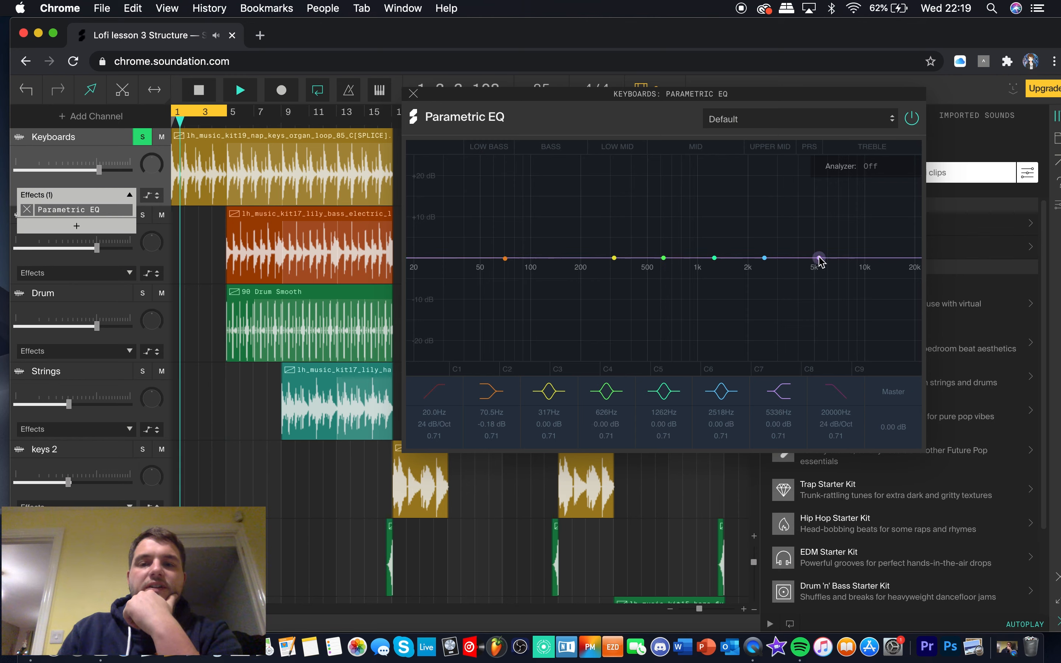
# Sweep the high shelf to about 457 Hz at +15.18 dB, and return it to 0 dB at about 5614 Hz
pyautogui.moveTo(819, 259); pyautogui.dragTo(645, 200)
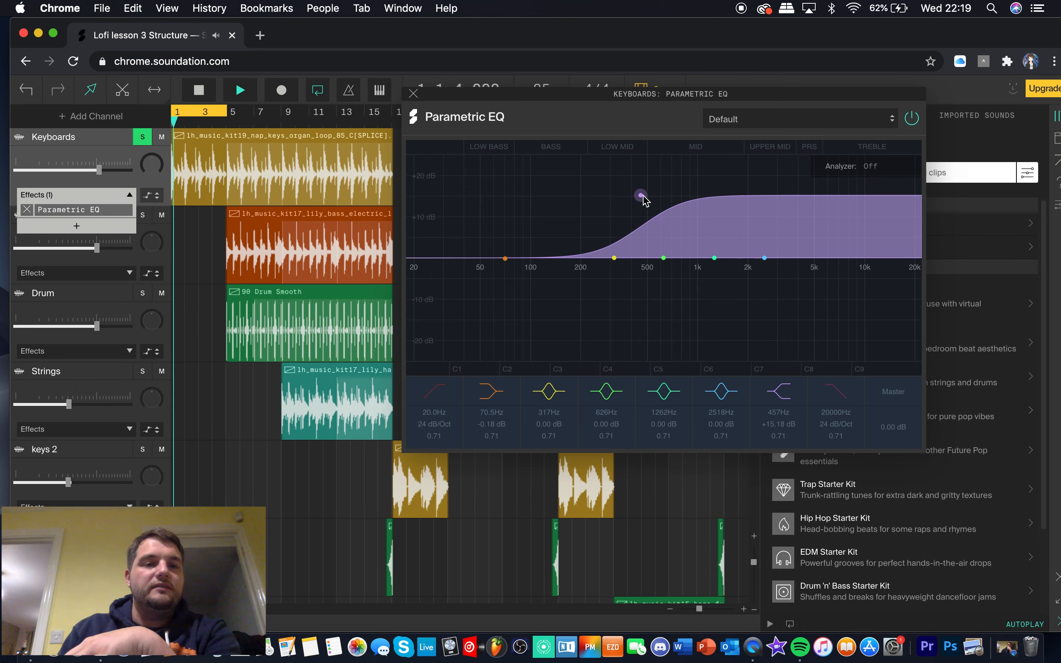
pyautogui.moveTo(643, 199); pyautogui.dragTo(826, 264)
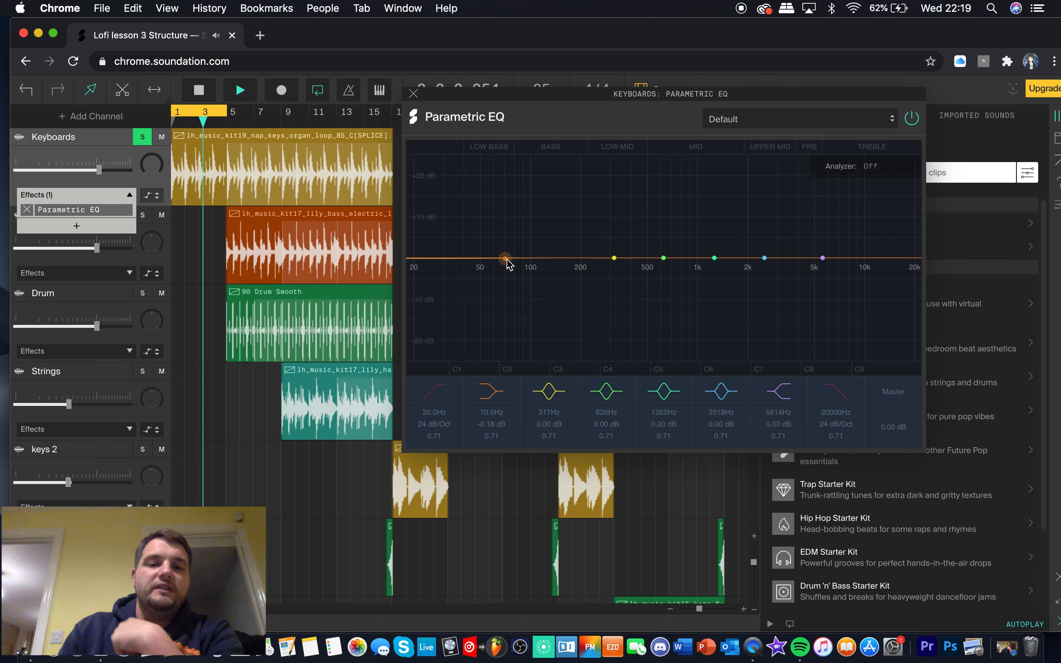
# Sweep the low shelf to about 1019 Hz at +13.21 dB, return it to about 80.5 Hz at +0.18 dB, and stop playback
pyautogui.moveTo(507, 262); pyautogui.dragTo(702, 209)
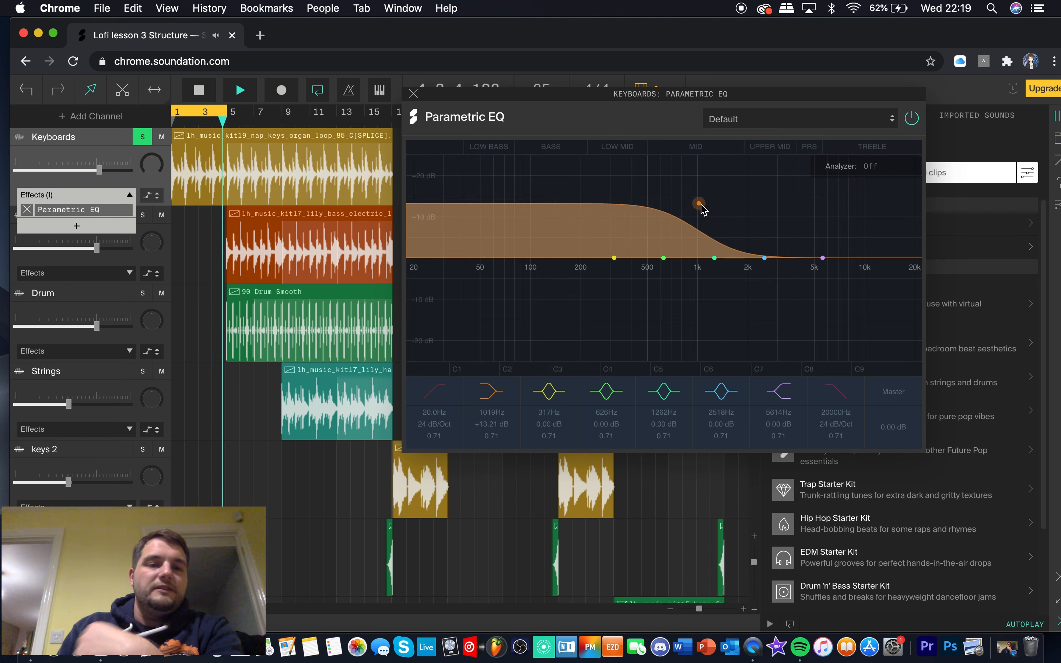
pyautogui.moveTo(702, 210); pyautogui.dragTo(522, 259)
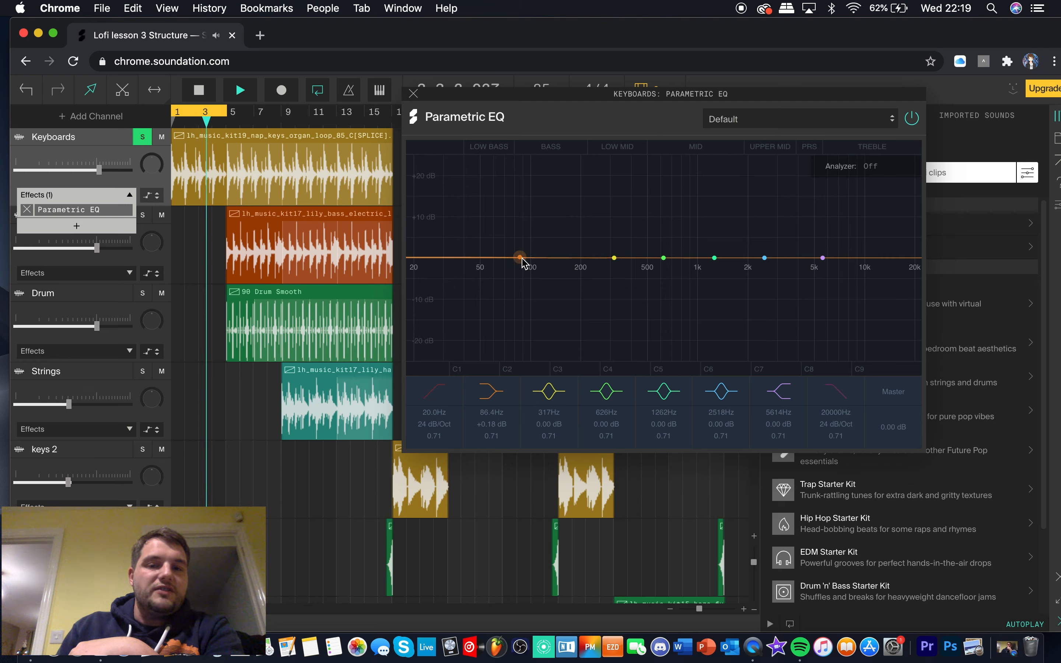
pyautogui.press('space')
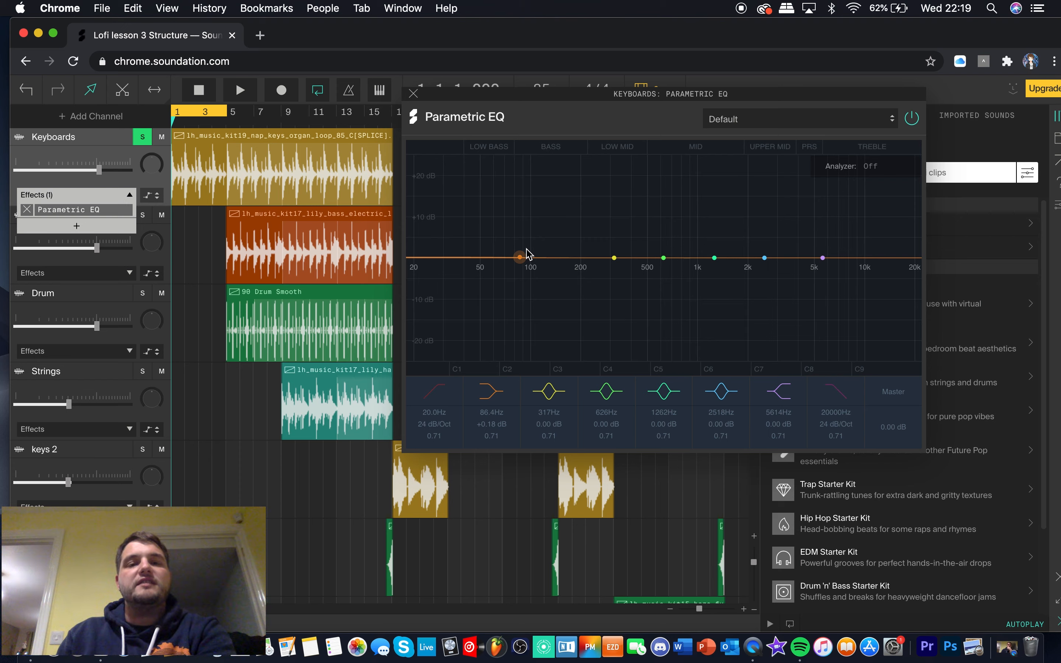
pyautogui.moveTo(521, 262)
pyautogui.mouseDown()
pyautogui.moveTo(521, 241)
pyautogui.moveTo(517, 262)
pyautogui.mouseUp()
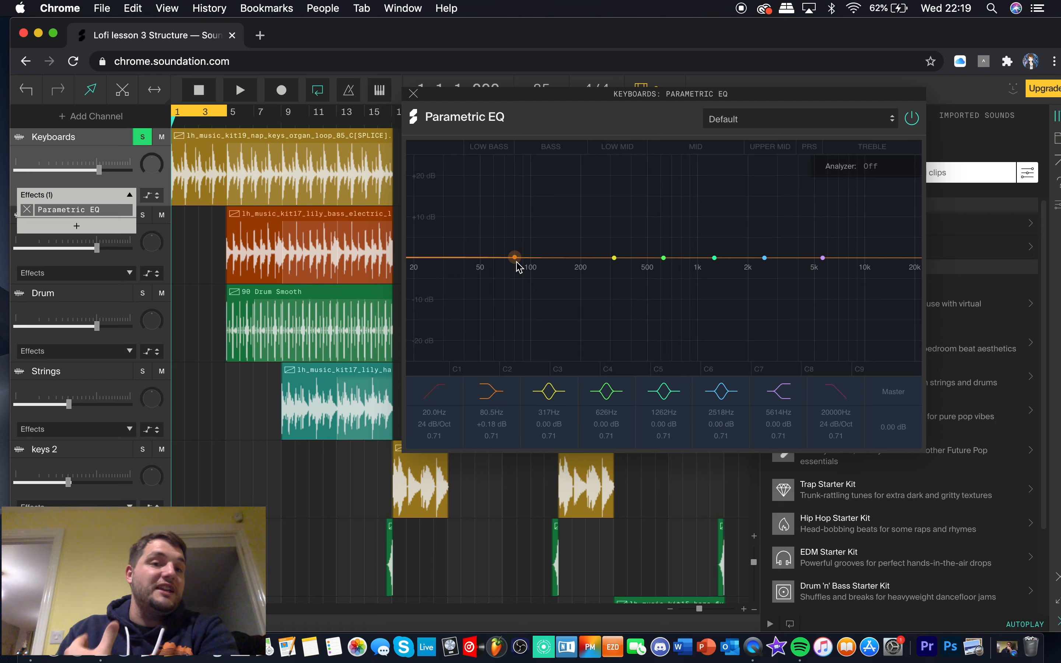
# View the EQ presets, and play the loop while boosting the mids to +1.79 dB at 308 Hz, +2.14 dB at 620 Hz and +0.89 dB at 1262 Hz
pyautogui.click(859, 122)
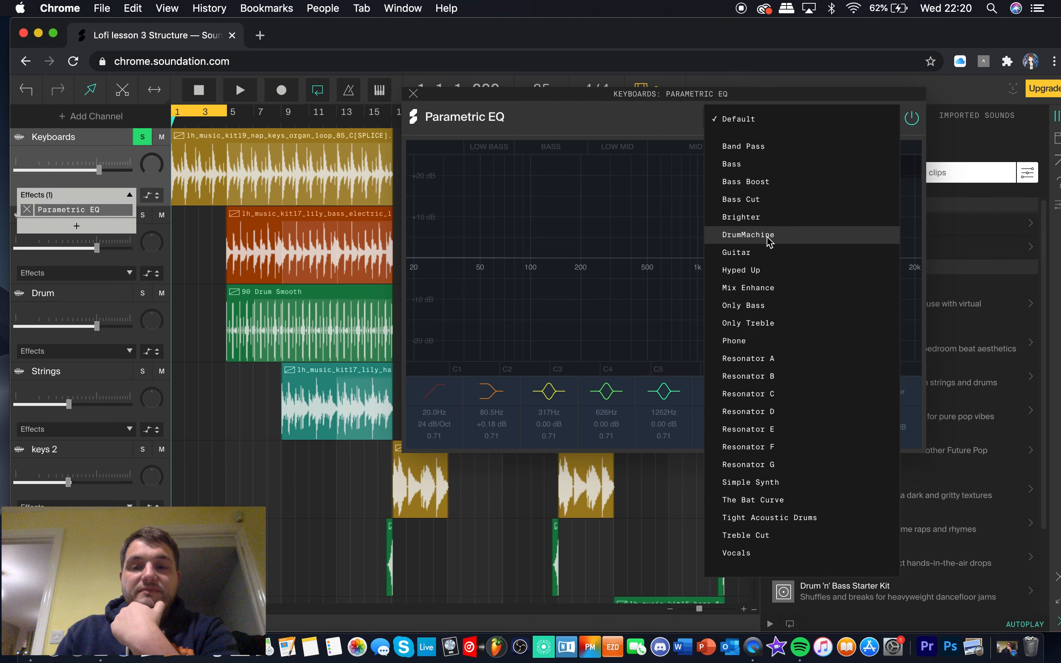
pyautogui.click(677, 187)
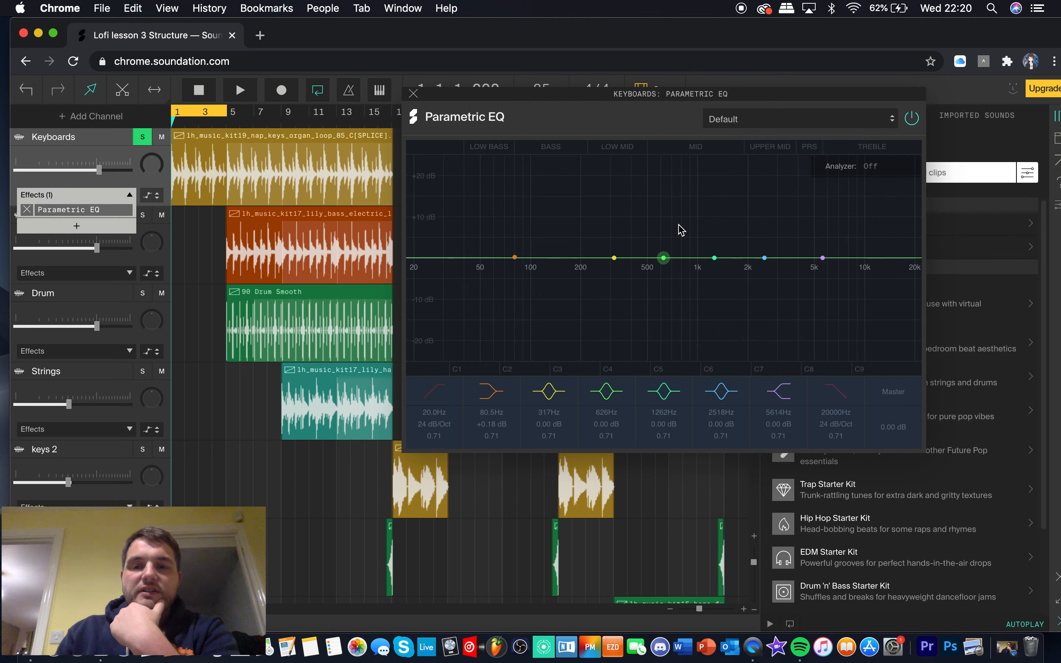
pyautogui.press('space')
pyautogui.moveTo(714, 258)
pyautogui.mouseDown()
pyautogui.moveTo(712, 246)
pyautogui.moveTo(612, 250)
pyautogui.moveTo(720, 256)
pyautogui.mouseUp()
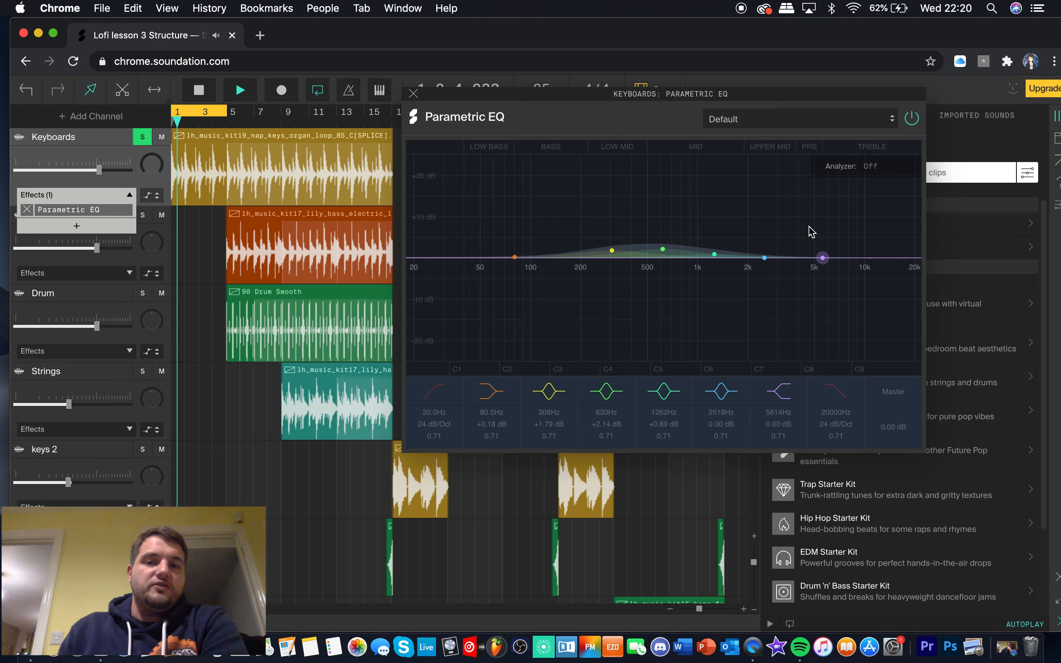
pyautogui.press('space')
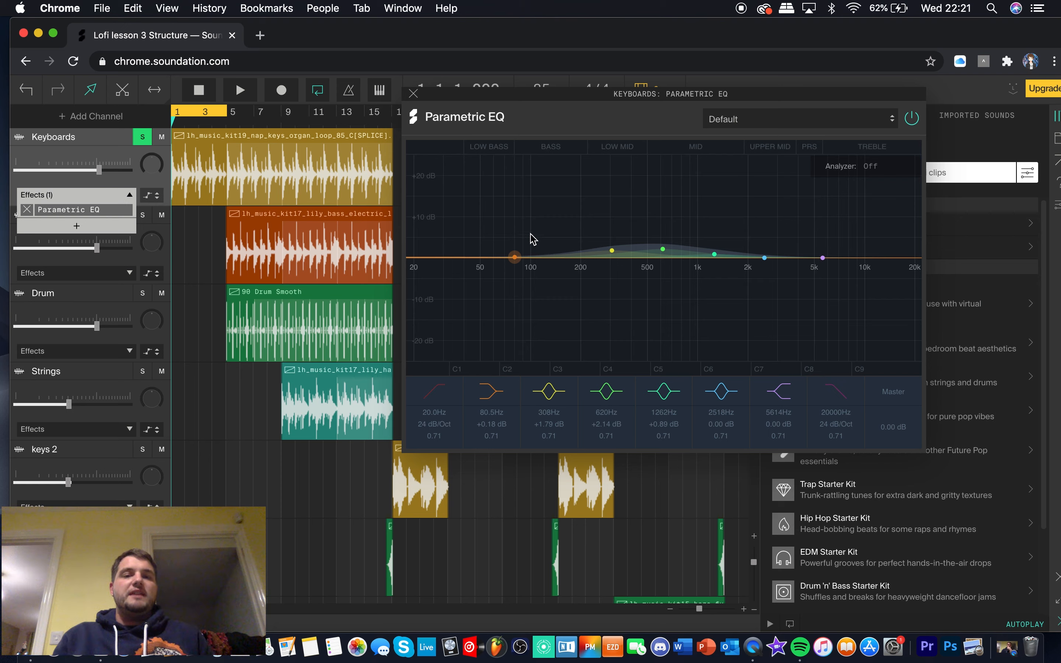
# Replace the Parametric EQ on the Keyboards channel with a Compressor, and move its window slightly higher
pyautogui.click(413, 94)
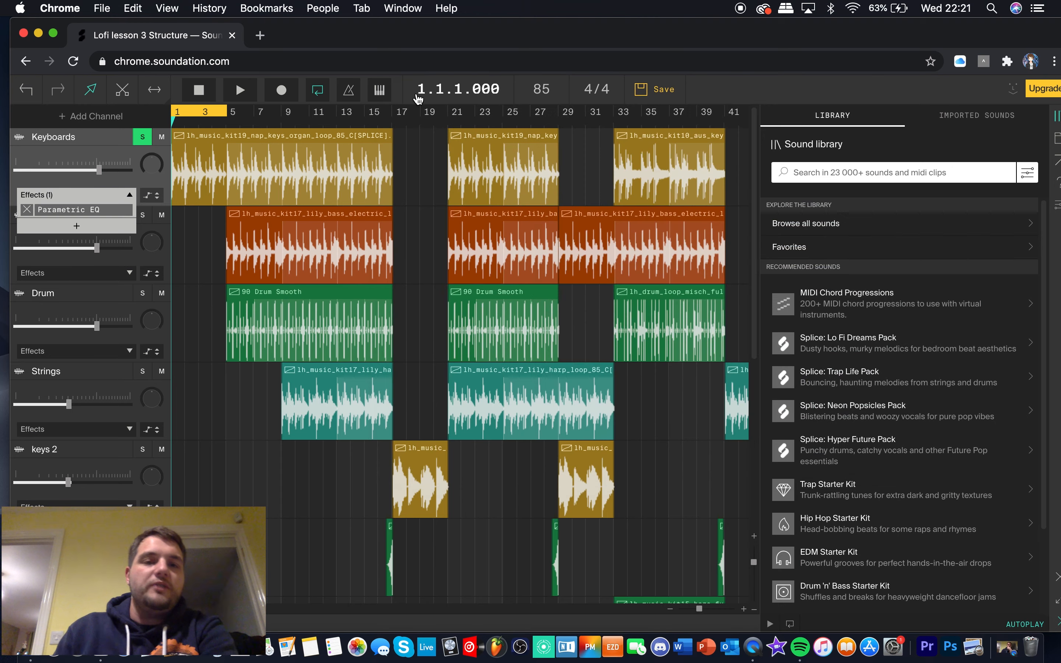
pyautogui.click(28, 210)
pyautogui.click(72, 215)
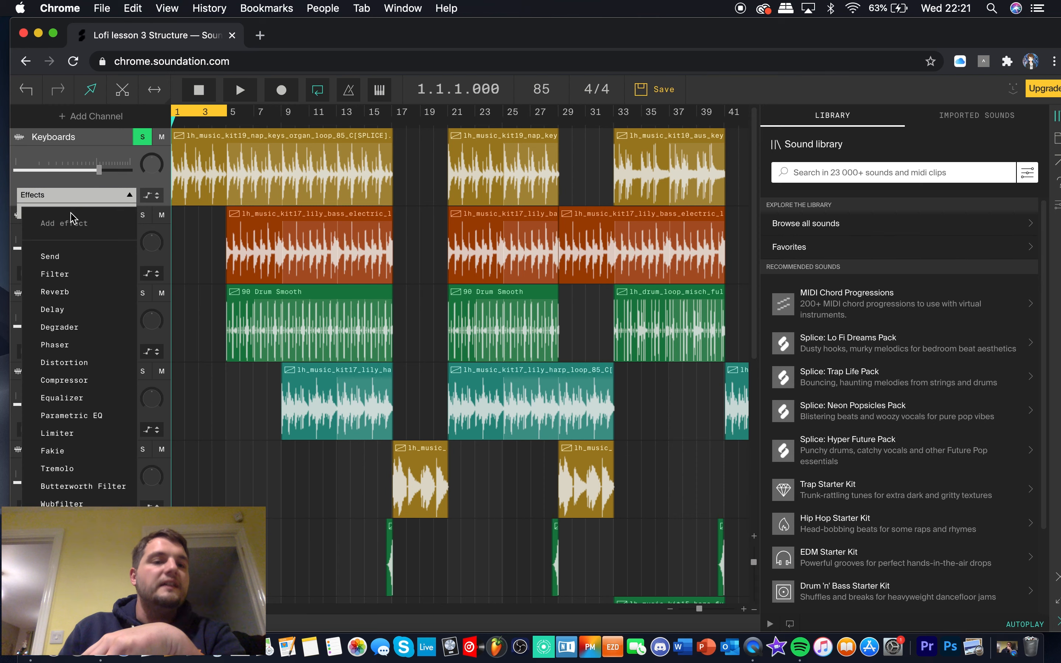
pyautogui.click(90, 388)
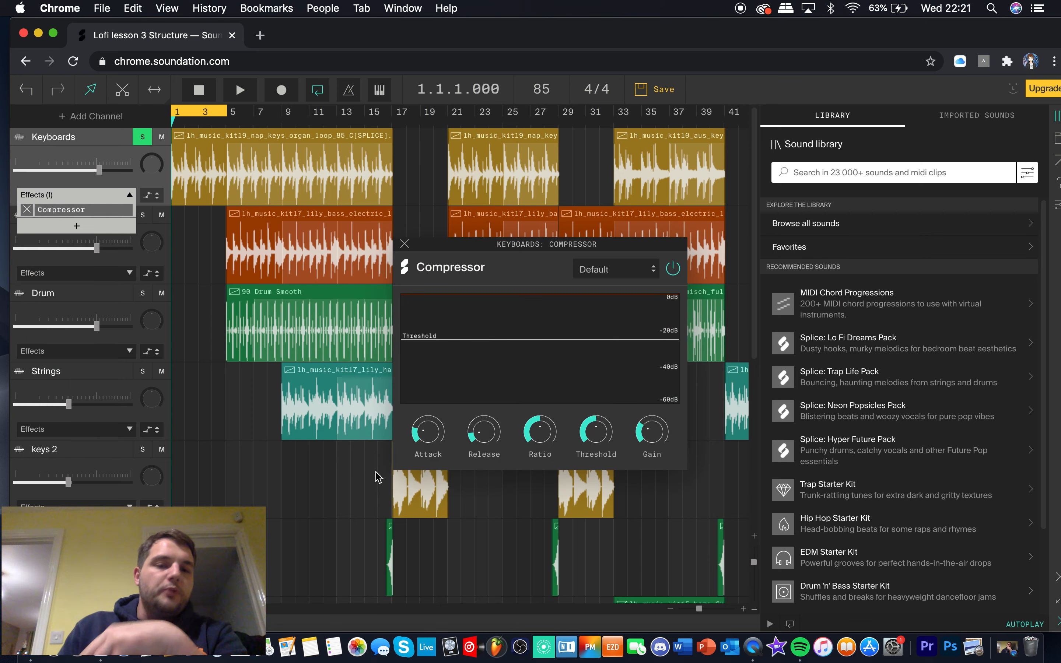
pyautogui.moveTo(540, 246); pyautogui.dragTo(540, 200)
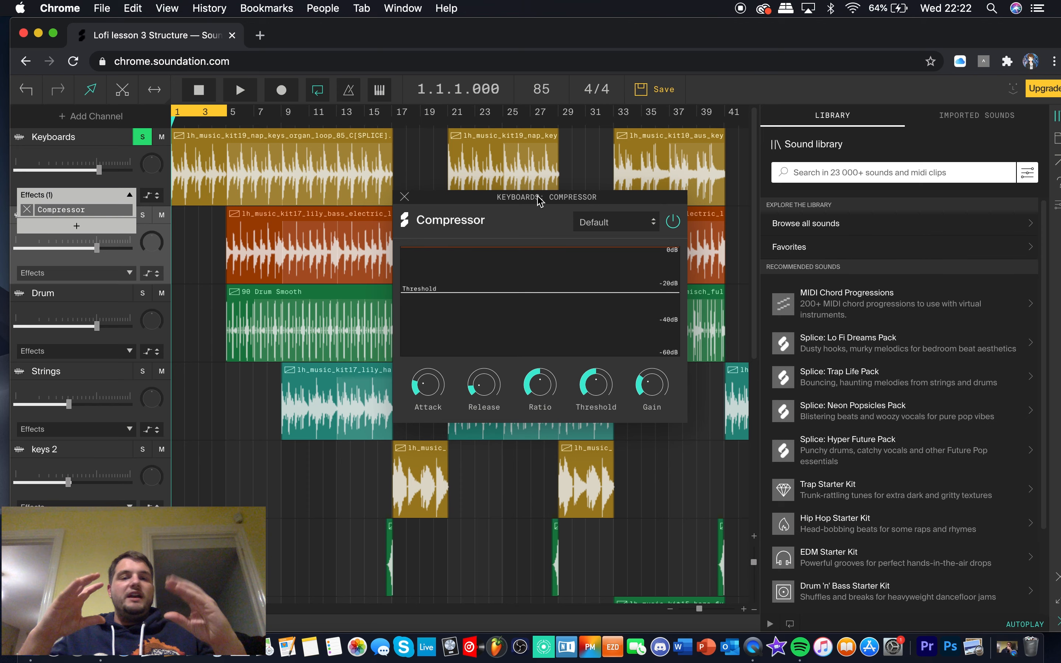
# Play the loop through the Compressor while trying the Attack at maximum, and bring it back to 54%
pyautogui.press('space')
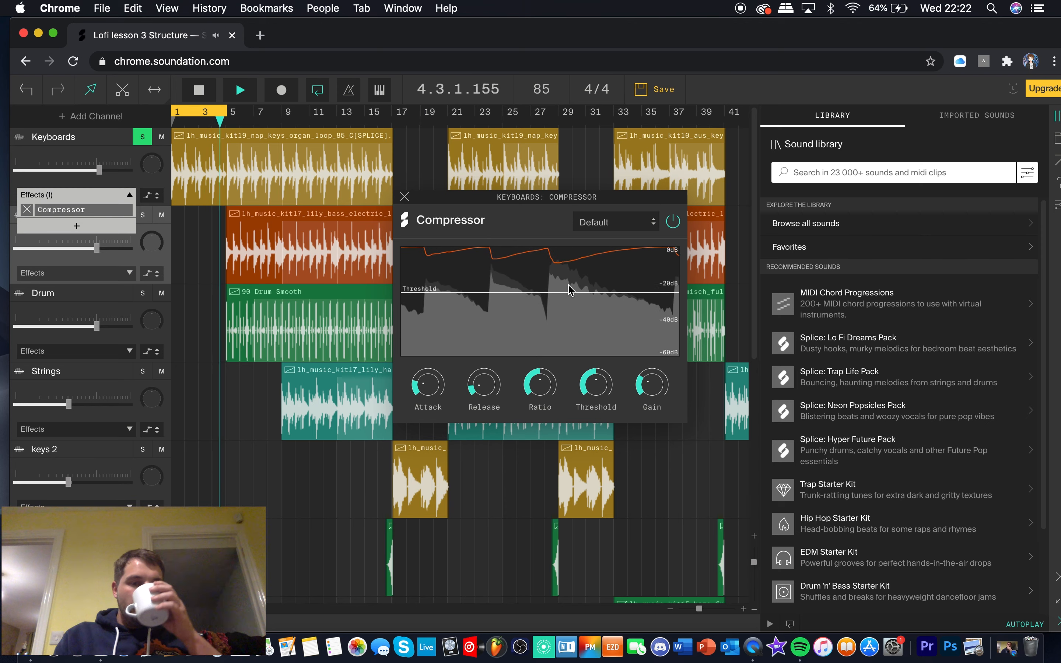
pyautogui.press('space')
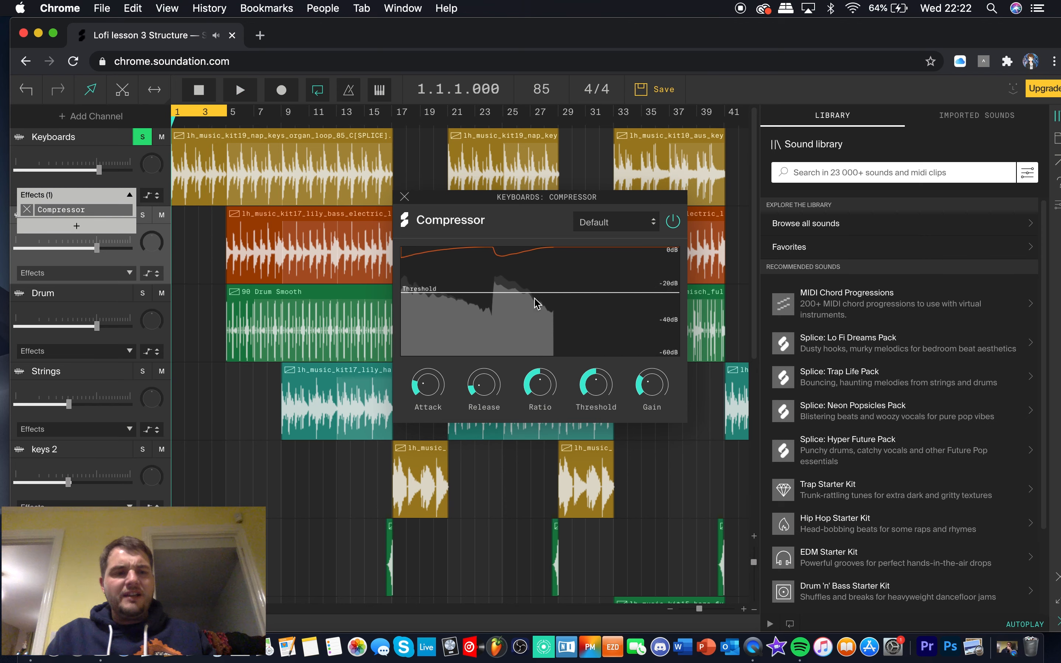
pyautogui.moveTo(434, 392); pyautogui.dragTo(422, 343)
pyautogui.press('space')
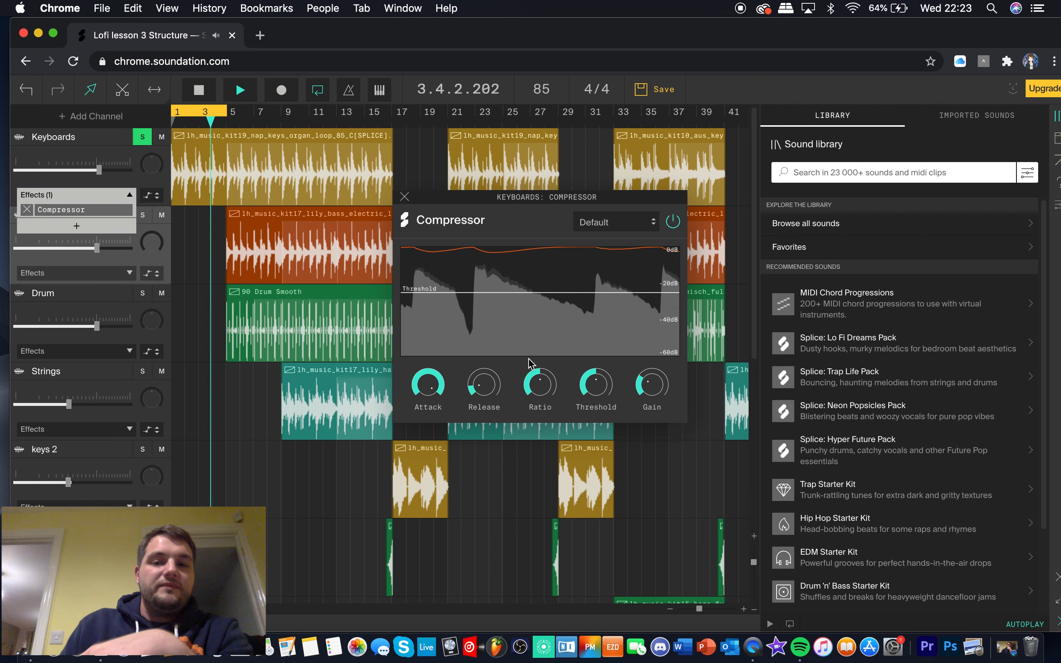
pyautogui.moveTo(428, 384); pyautogui.dragTo(434, 449)
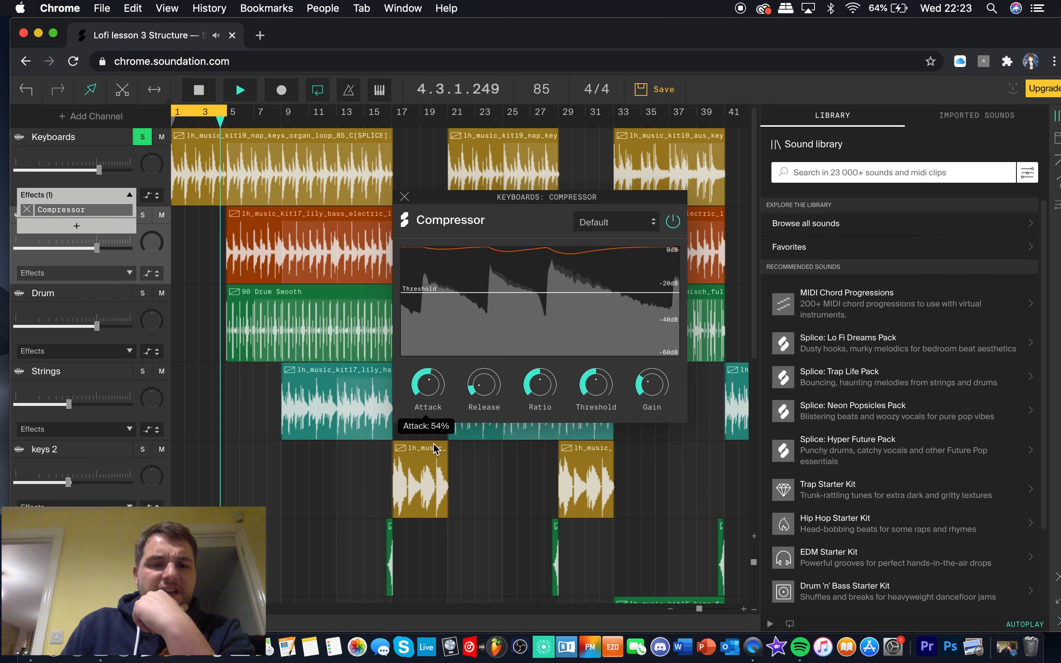
# Set the Compressor's Threshold to 53%, try the Gain at 99%, and lower the Gain with playback stopped
pyautogui.moveTo(595, 384)
pyautogui.mouseDown()
pyautogui.moveTo(597, 339)
pyautogui.moveTo(592, 390)
pyautogui.mouseUp()
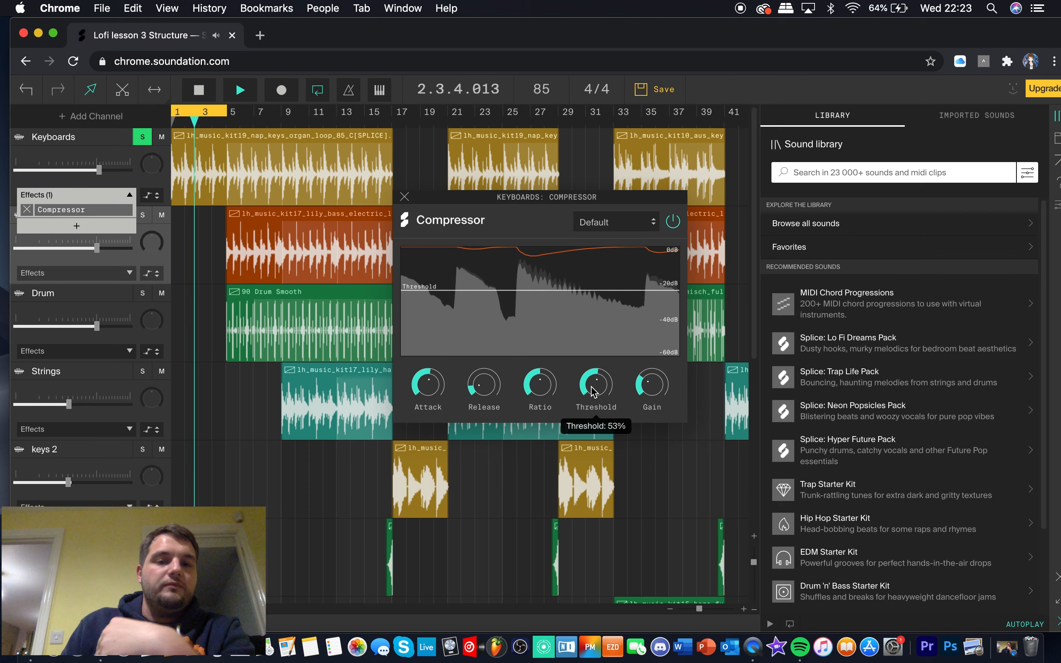
pyautogui.moveTo(643, 386); pyautogui.dragTo(642, 287)
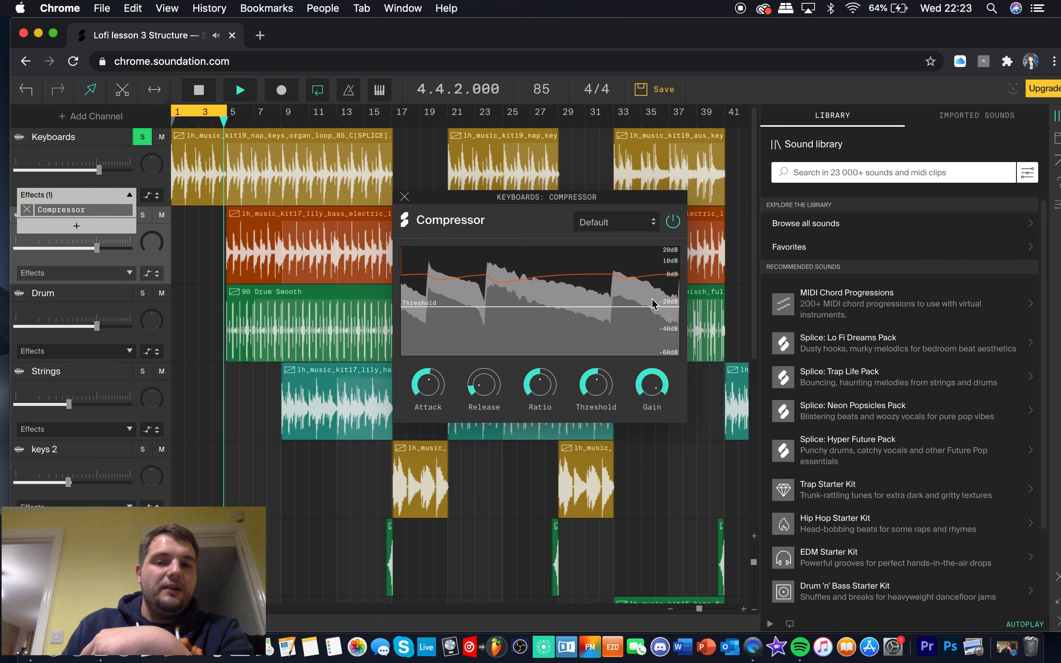
pyautogui.moveTo(657, 374)
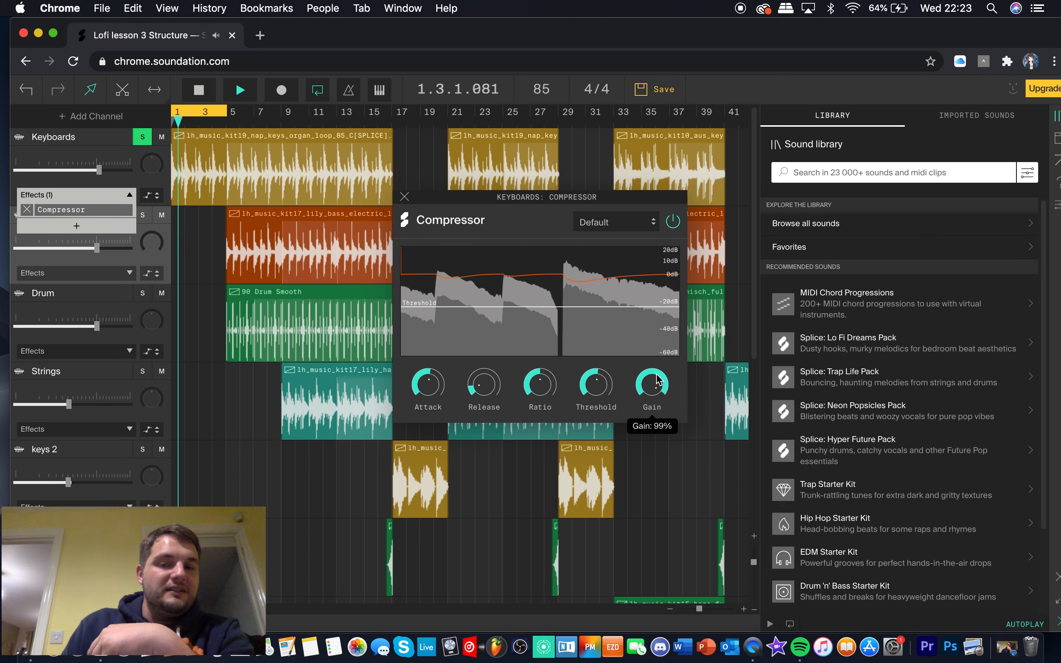
pyautogui.press('space')
pyautogui.moveTo(657, 380); pyautogui.dragTo(652, 449)
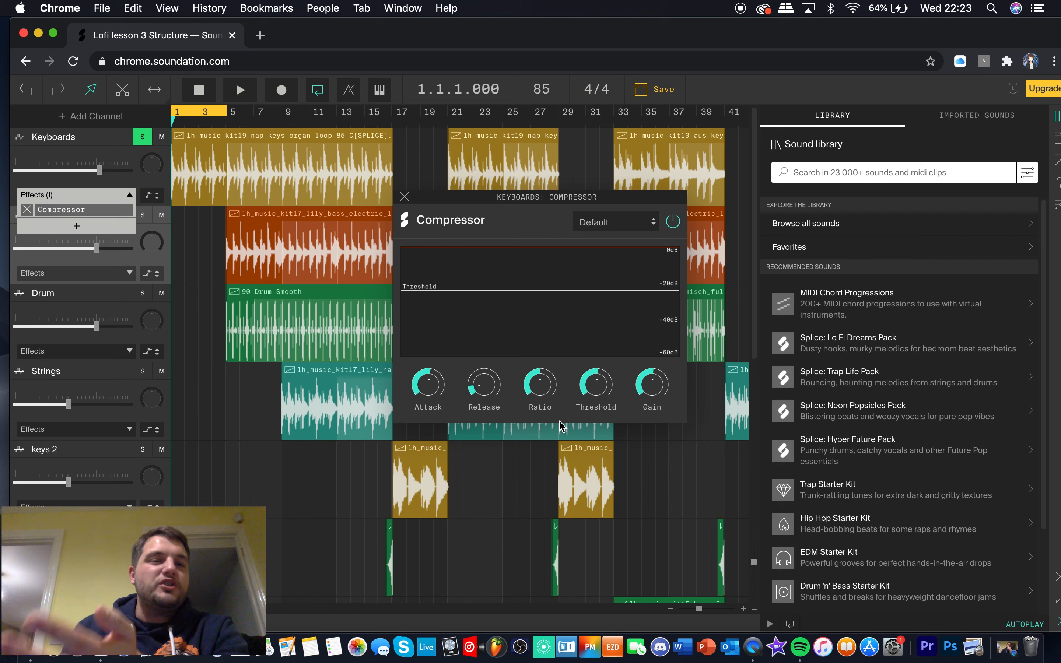
# Remove the Compressor from the Keyboards channel, and play the loop without effects
pyautogui.click(28, 210)
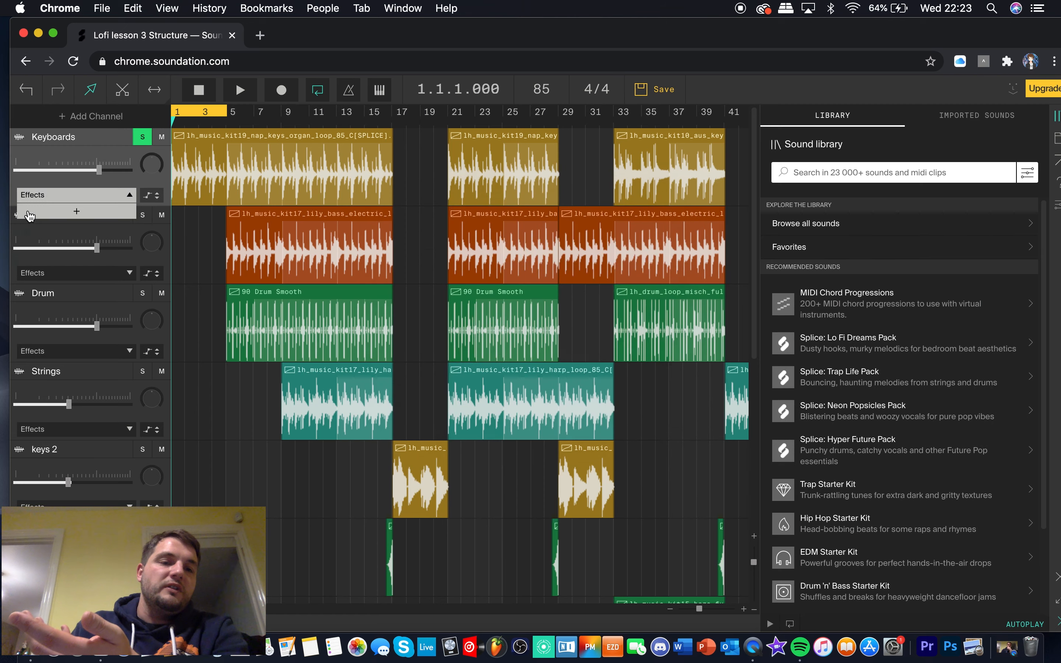
pyautogui.press('space')
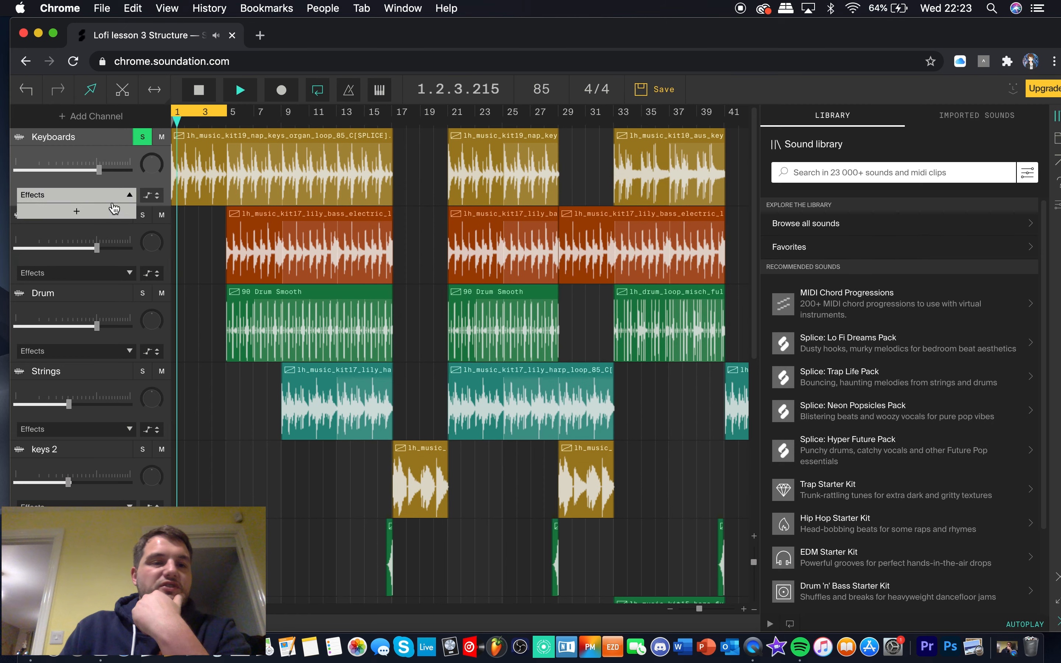
pyautogui.click(130, 195)
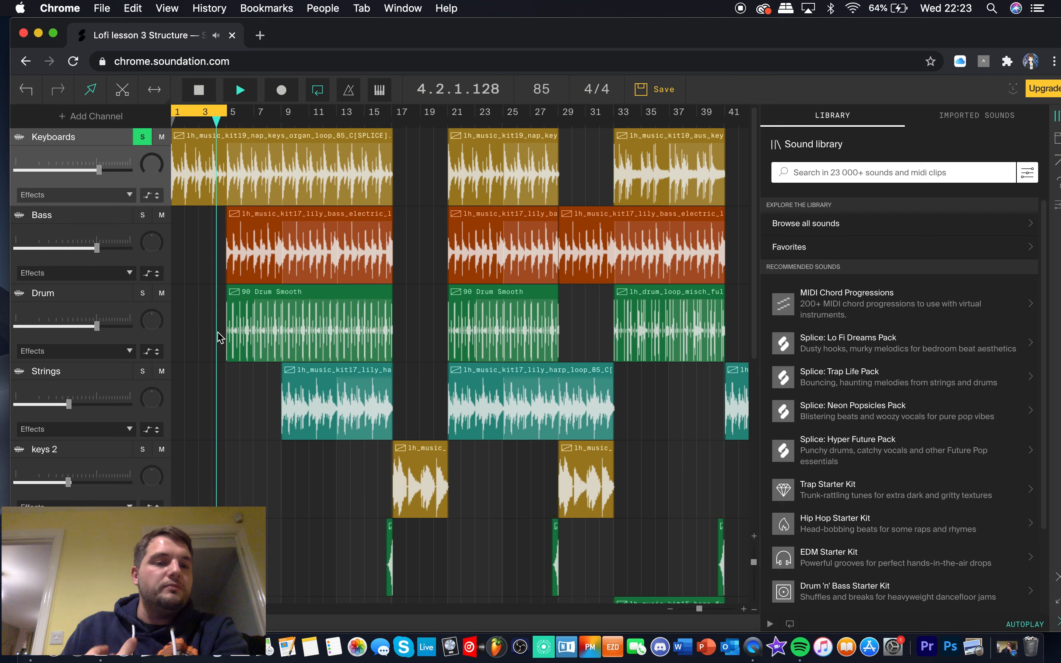
pyautogui.press('space')
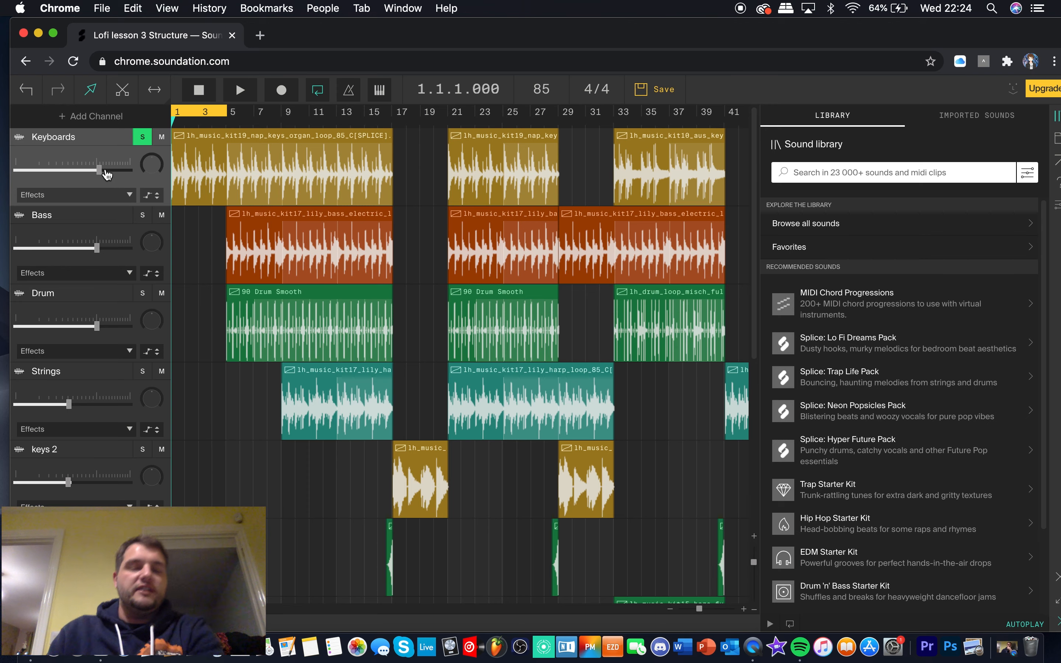
# Add a Reverb to the Keyboards channel, and inspect its Size, Wet and Dry settings
pyautogui.click(122, 196)
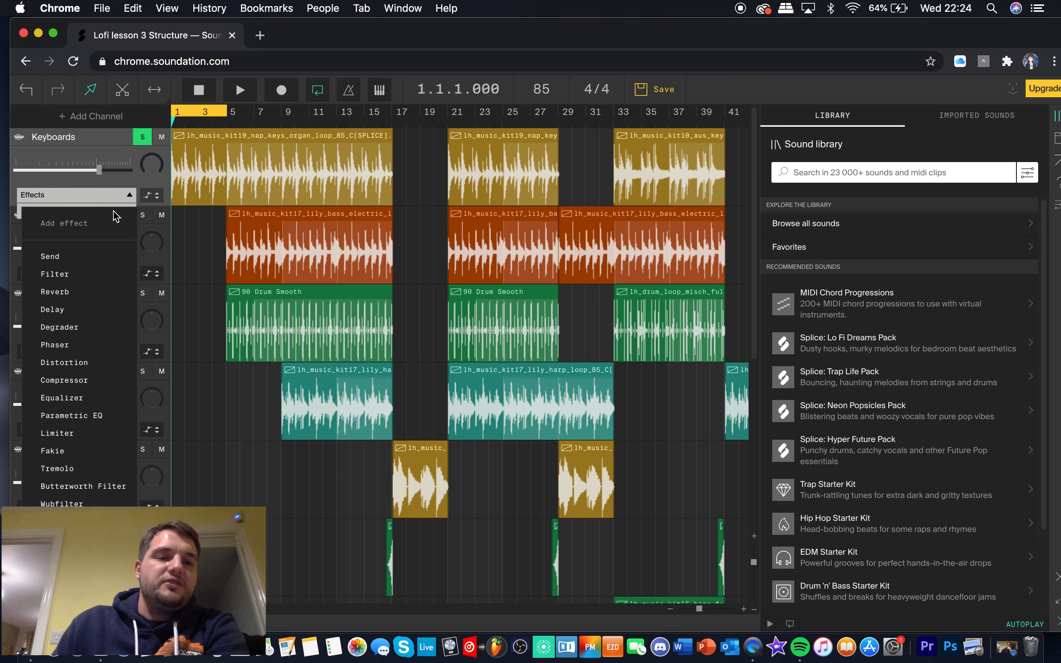
pyautogui.click(72, 293)
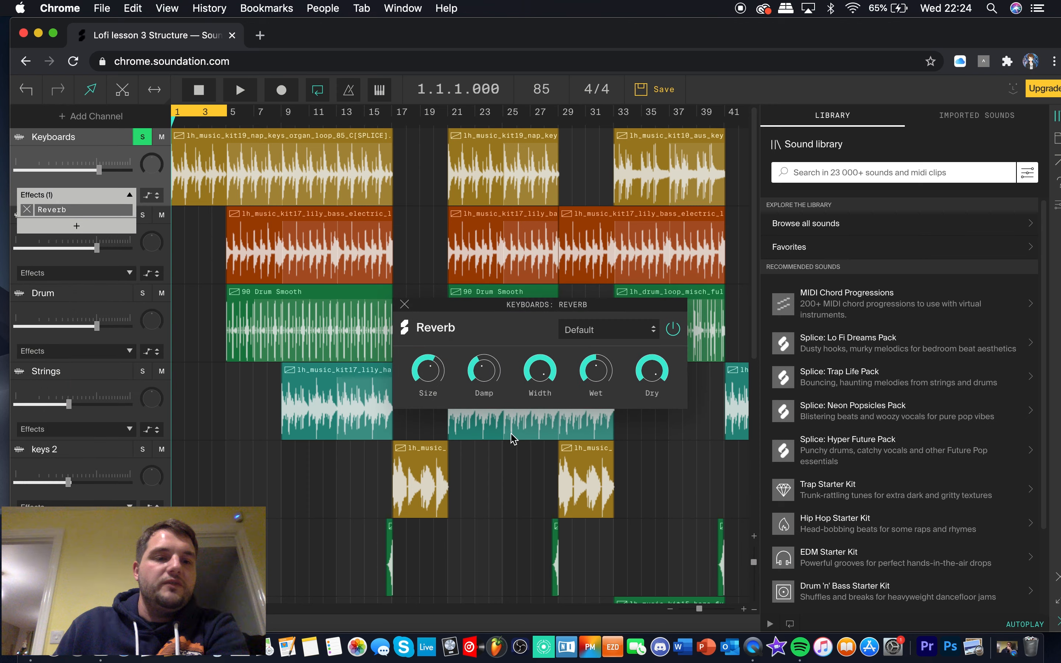
pyautogui.moveTo(536, 306); pyautogui.dragTo(573, 247)
pyautogui.moveTo(479, 300)
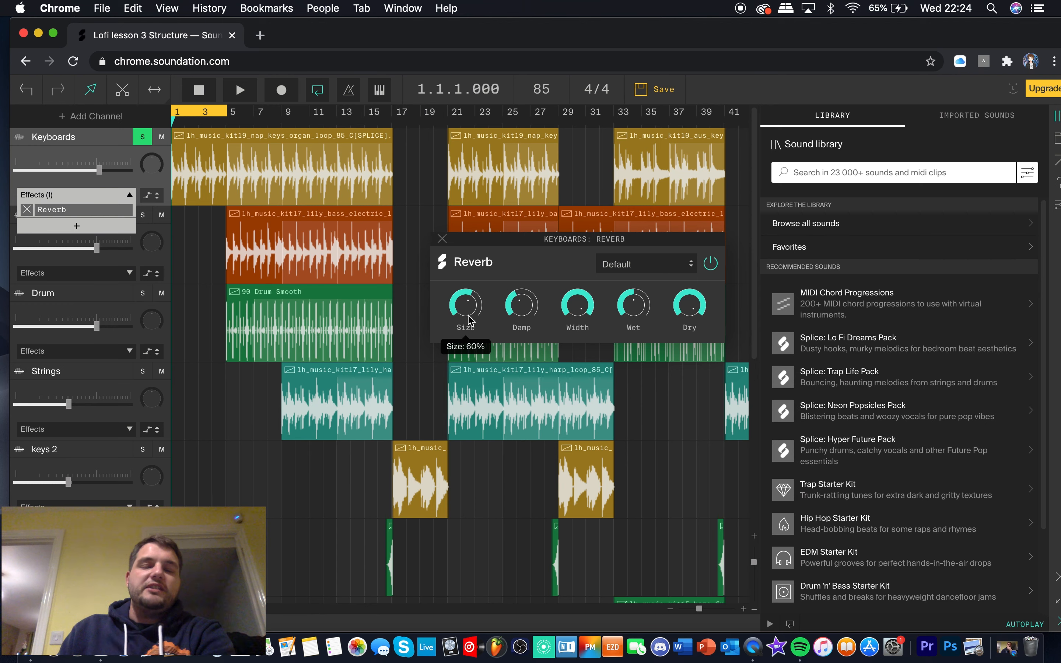
pyautogui.moveTo(640, 309)
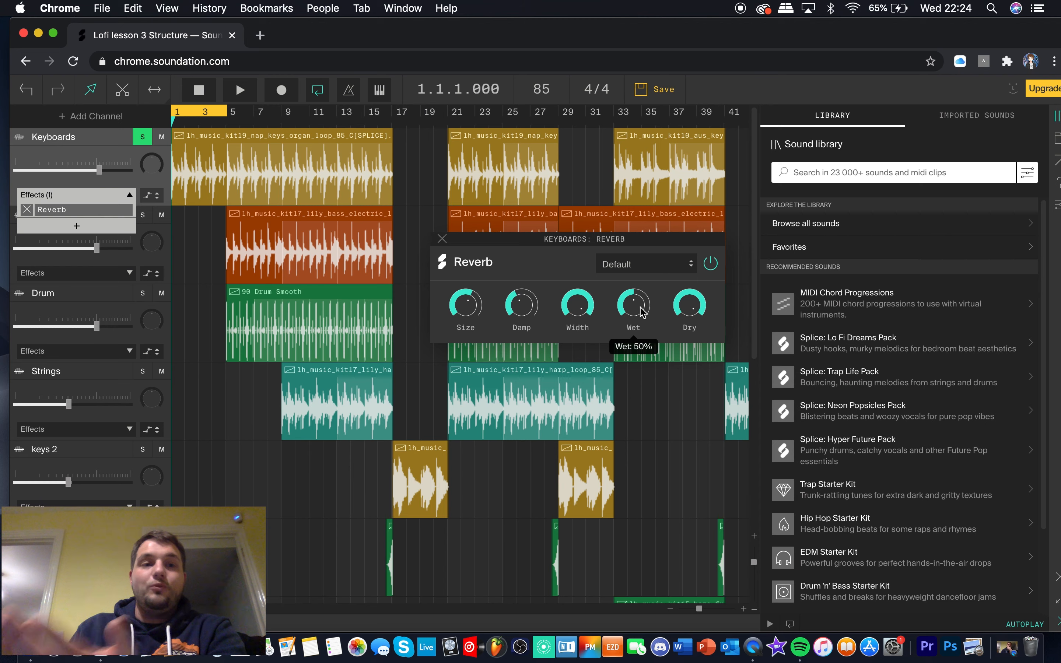
pyautogui.moveTo(697, 313)
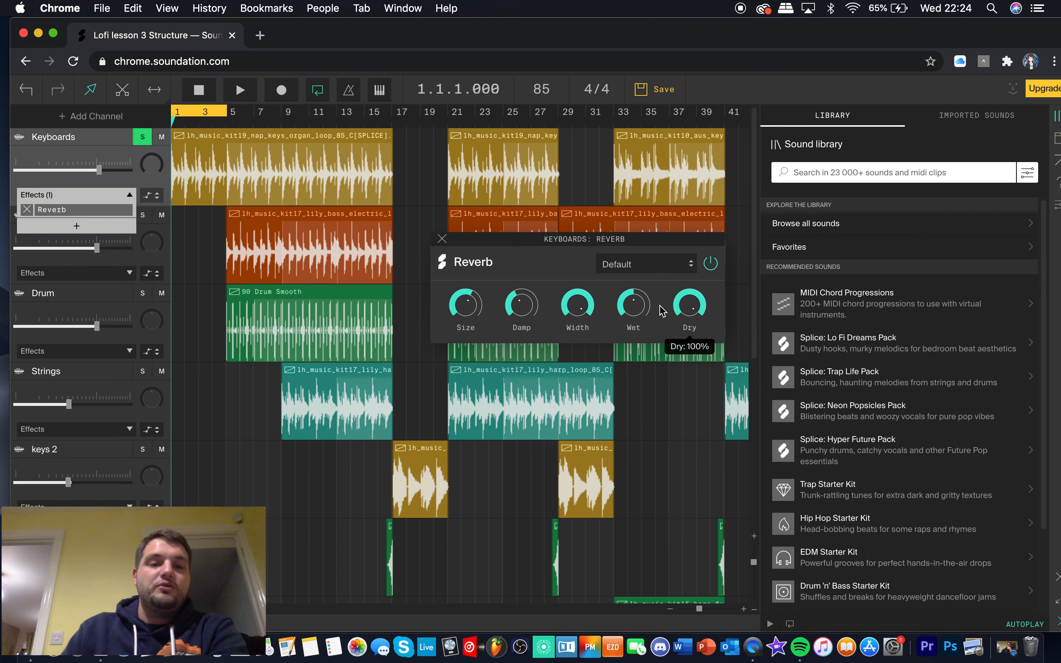
# Play the loop with the Reverb's Size raised to 100%, stopping to hear the tail, and return the Size to 60%
pyautogui.press('space')
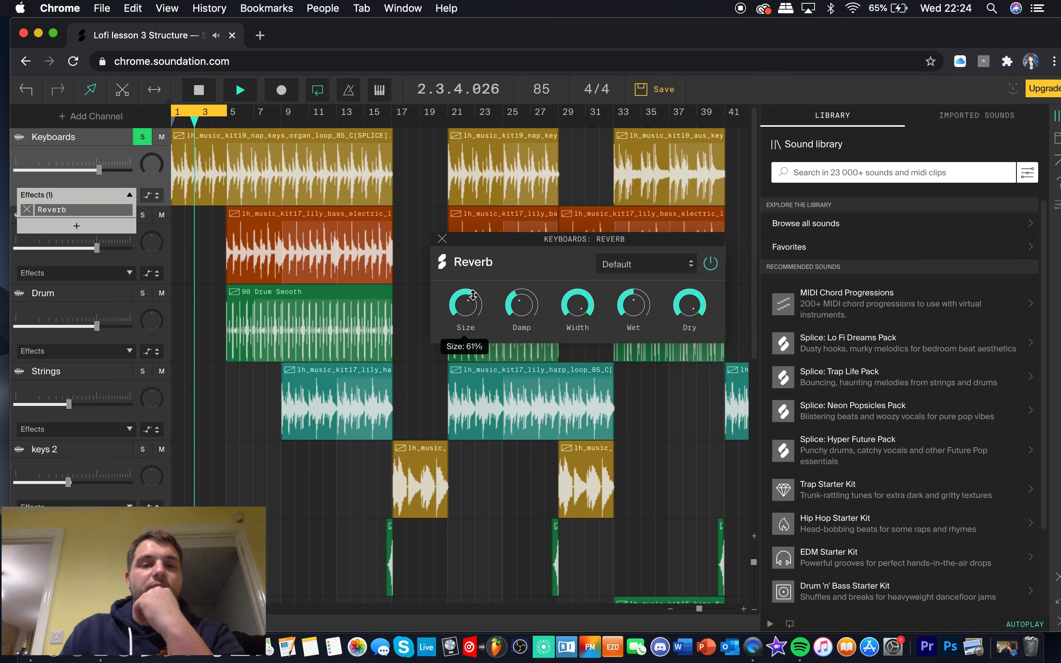
pyautogui.moveTo(469, 305); pyautogui.dragTo(516, 169)
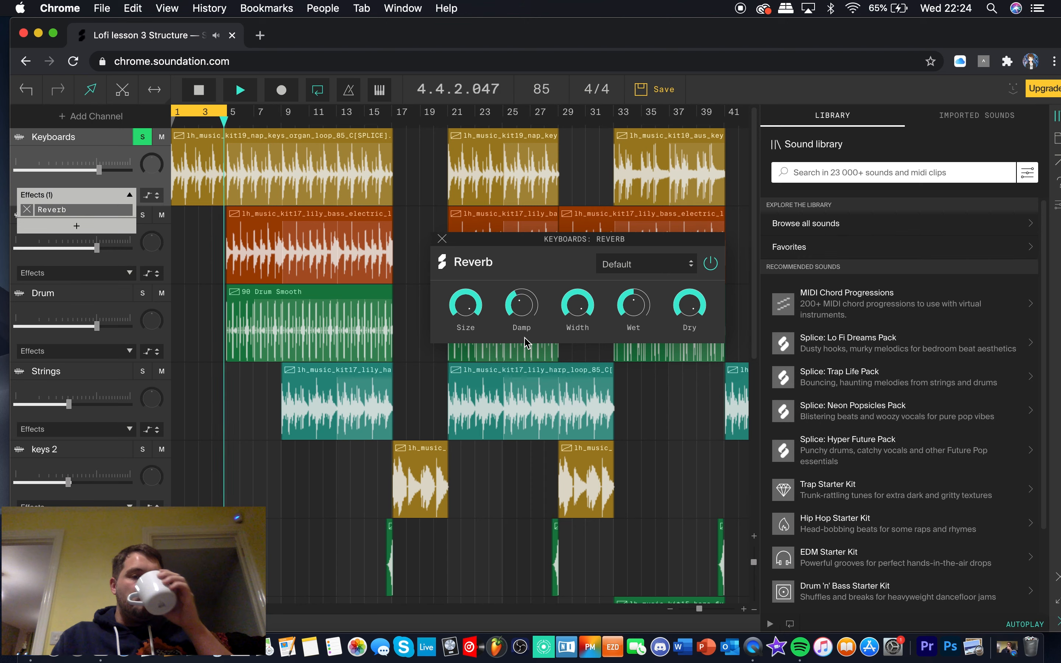
pyautogui.press('space')
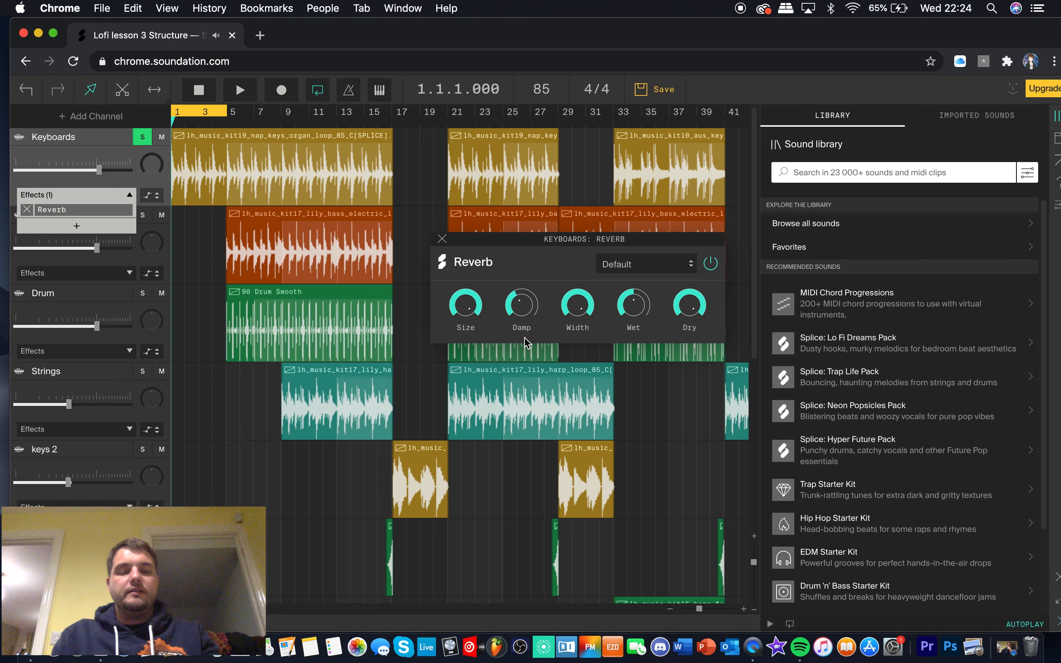
pyautogui.press('space')
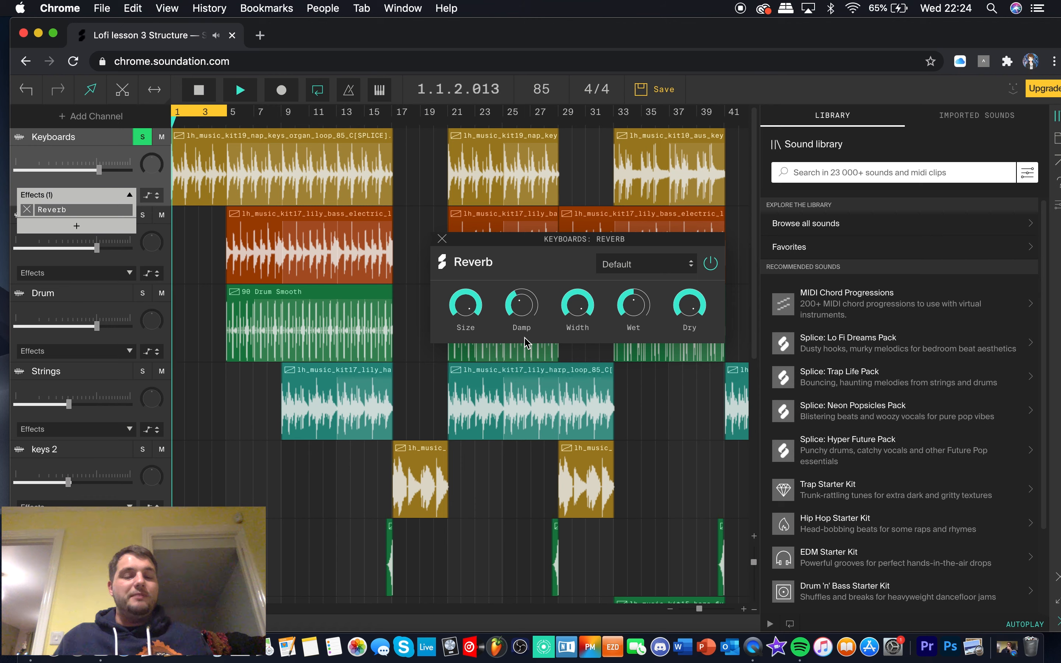
pyautogui.press('space')
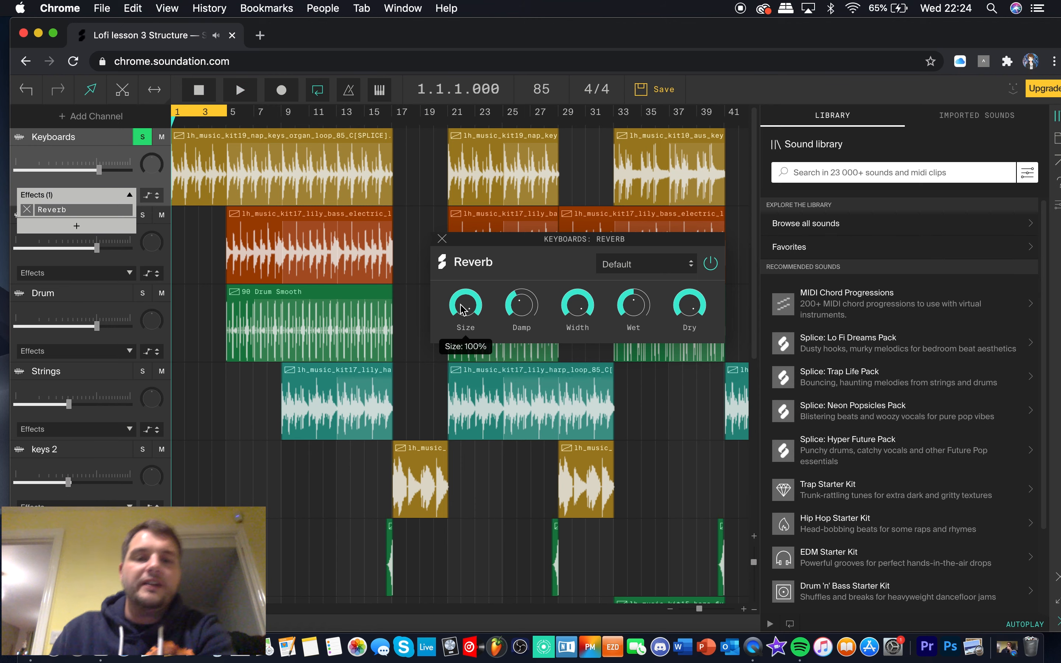
pyautogui.moveTo(466, 309); pyautogui.dragTo(465, 346)
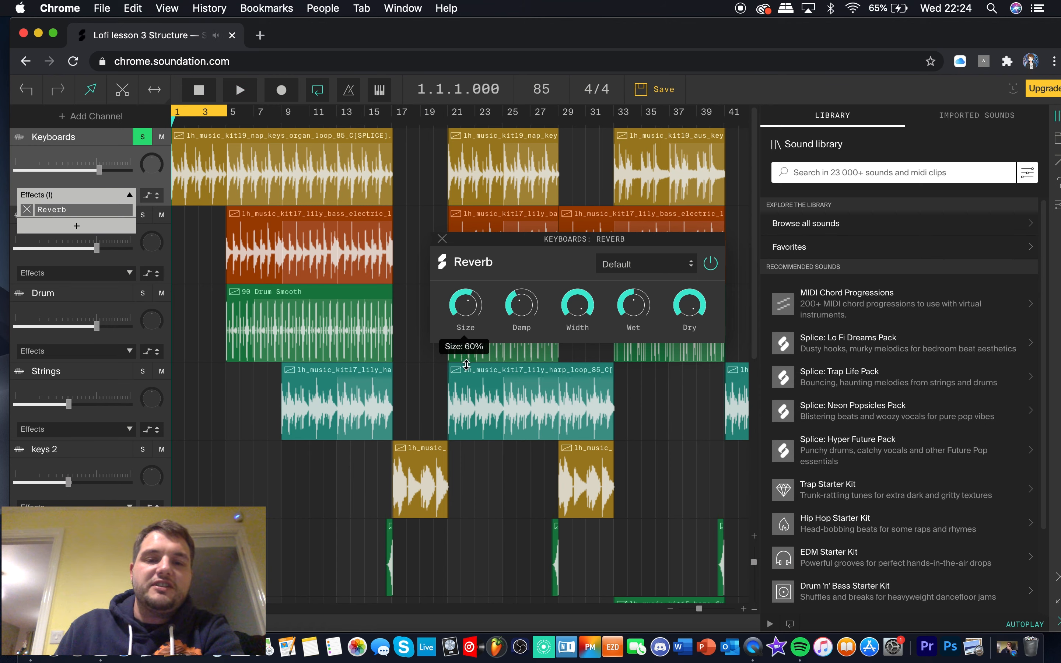
# Play the loop while raising the Reverb's Wet level to maximum and reducing the Dry level, and stop playback
pyautogui.moveTo(629, 311)
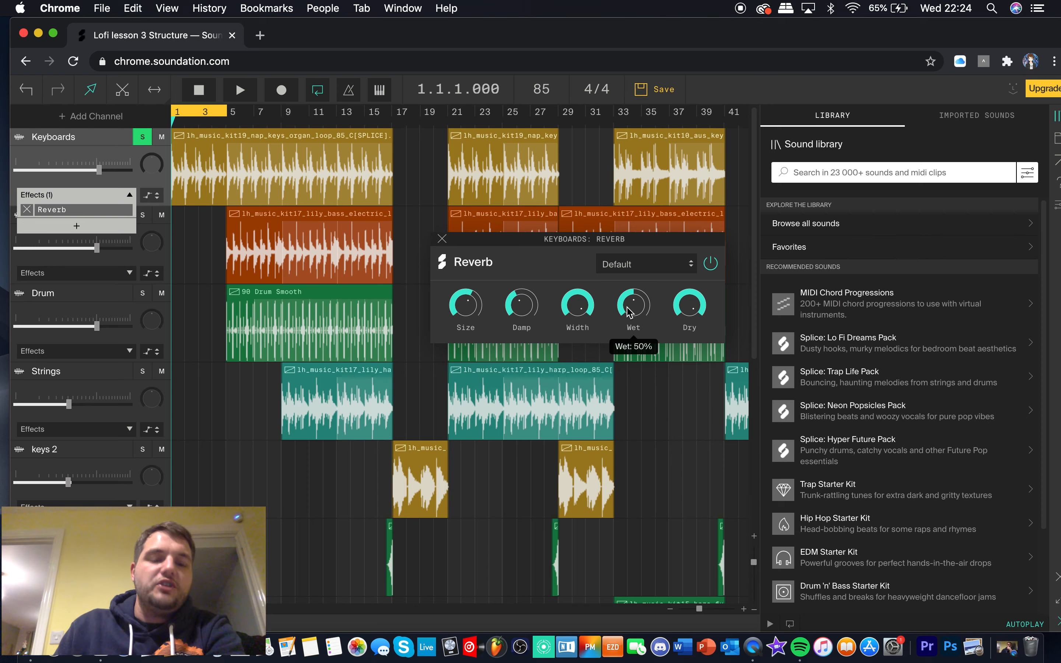
pyautogui.press('space')
pyautogui.moveTo(629, 312); pyautogui.dragTo(655, 235)
pyautogui.moveTo(477, 320)
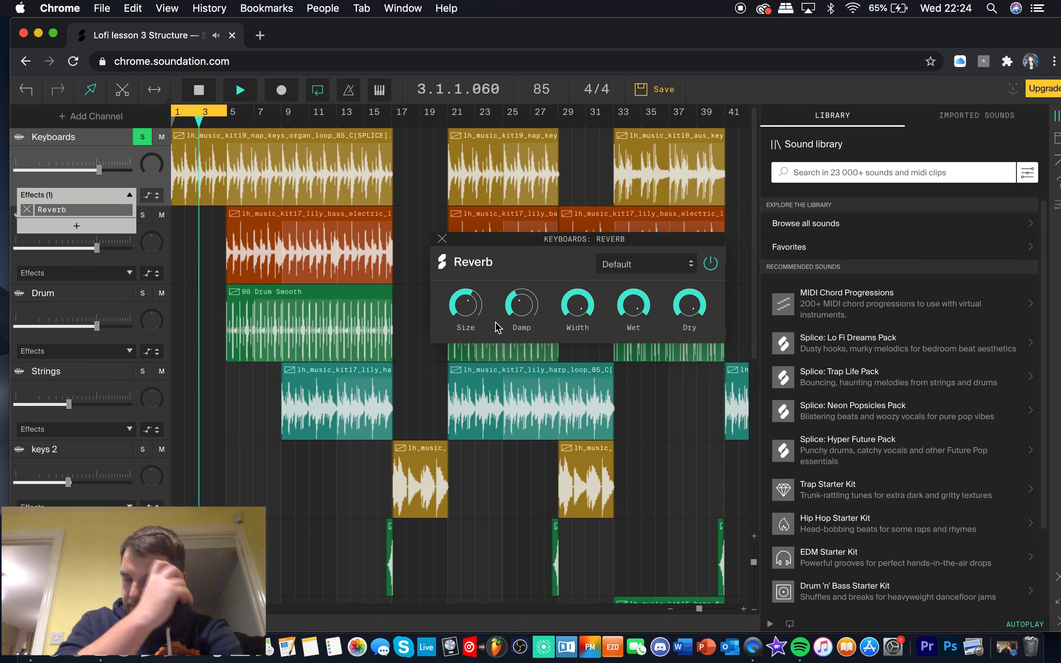
pyautogui.moveTo(689, 304); pyautogui.dragTo(693, 387)
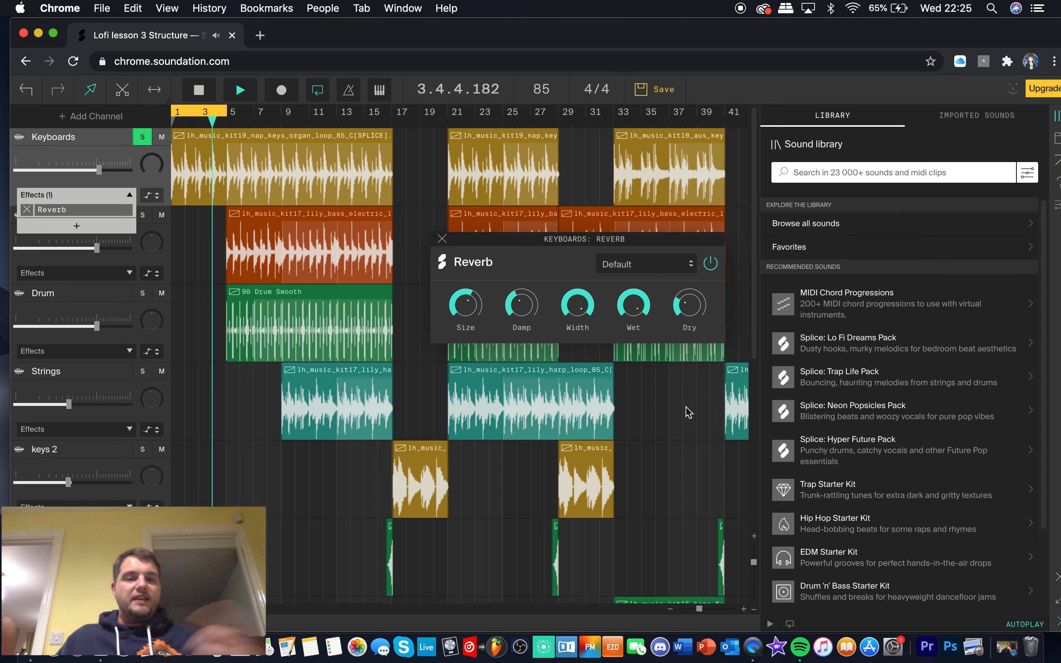
pyautogui.press('space')
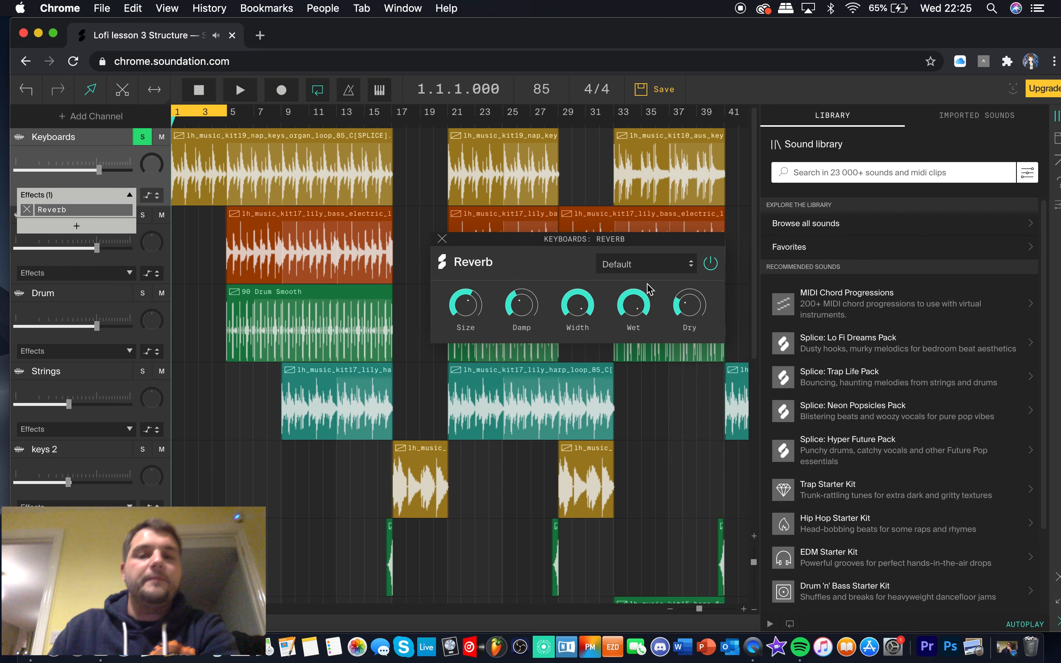
# Lower the Reverb's Wet level to slightly above half and raise its Dry level on the Keyboards channel
pyautogui.moveTo(635, 303)
pyautogui.moveTo(637, 338); pyautogui.dragTo(639, 350)
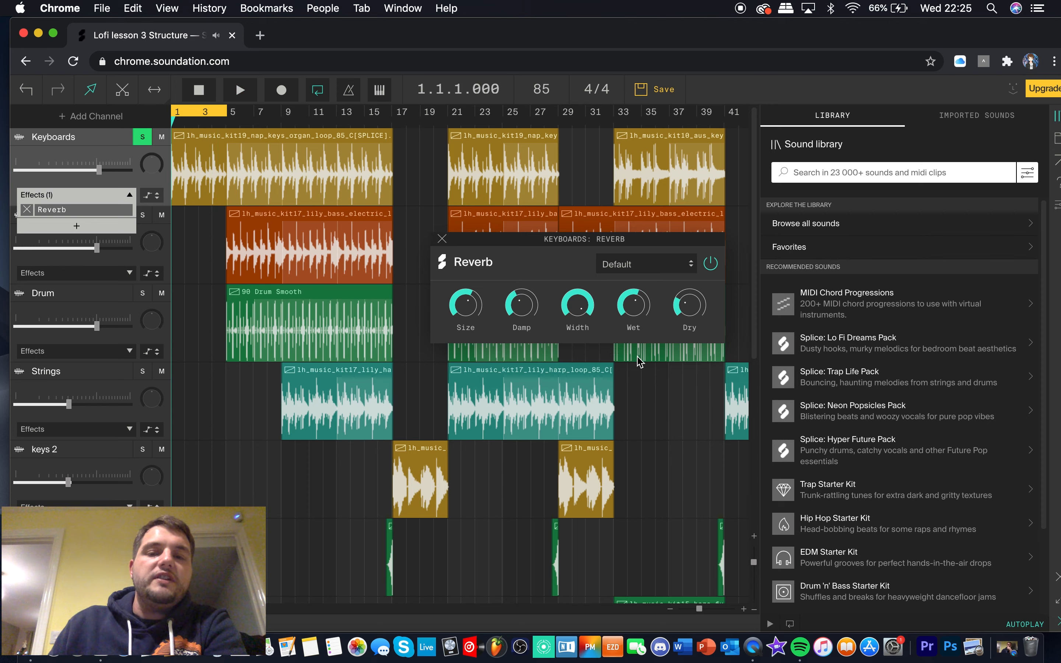
pyautogui.moveTo(688, 311)
pyautogui.moveTo(689, 290); pyautogui.dragTo(692, 280)
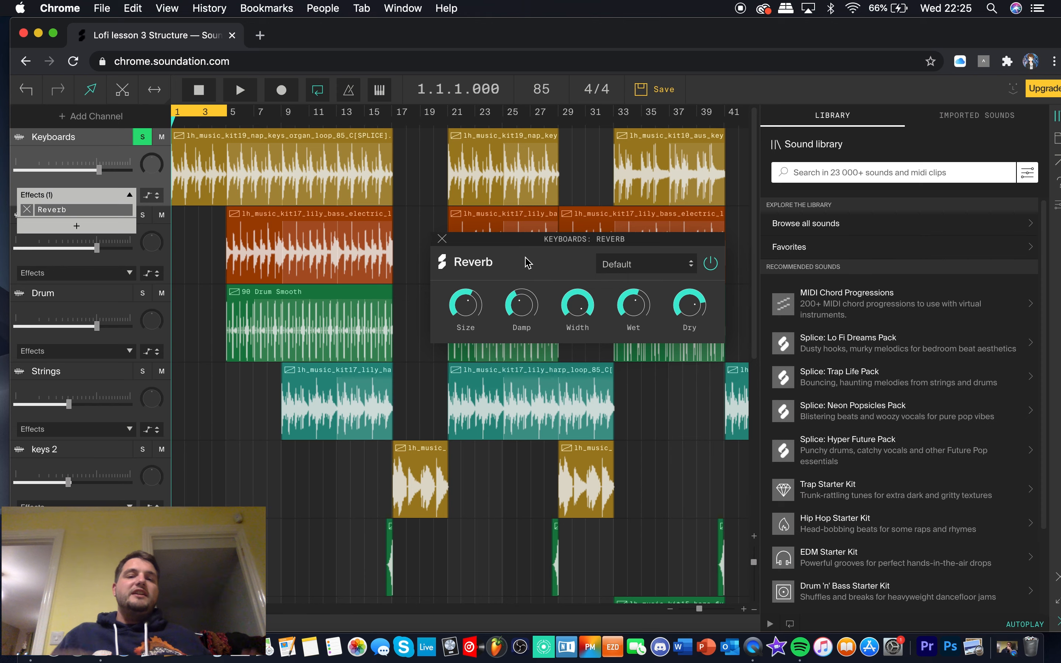
# Play the loop while increasing the Reverb's Size, check the Damp setting, and stop playback
pyautogui.press('space')
pyautogui.moveTo(482, 287); pyautogui.dragTo(486, 262)
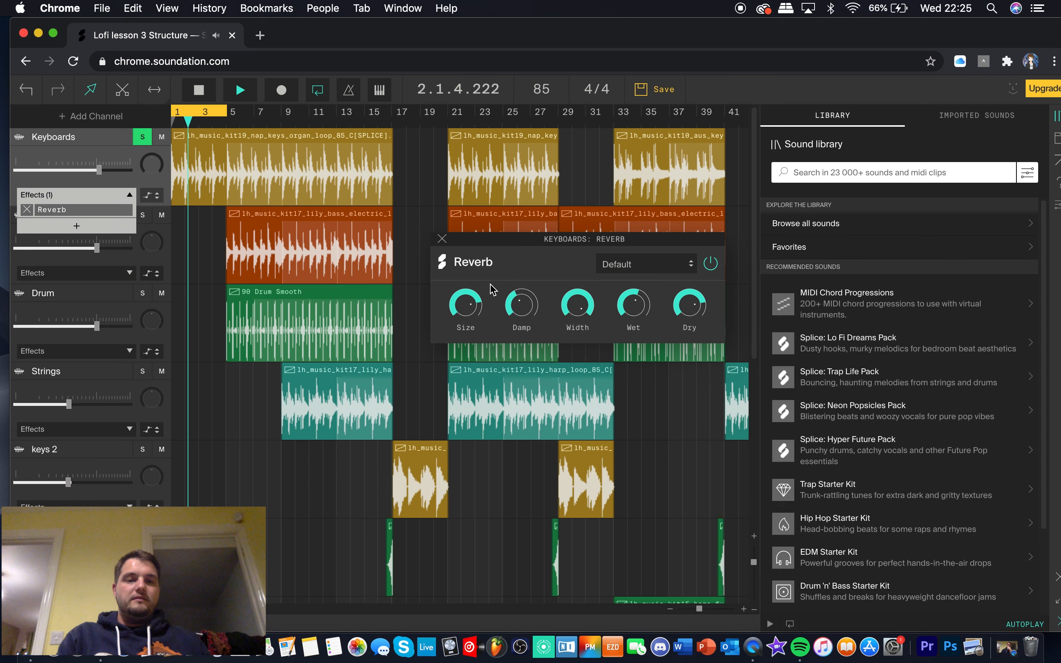
pyautogui.moveTo(516, 334)
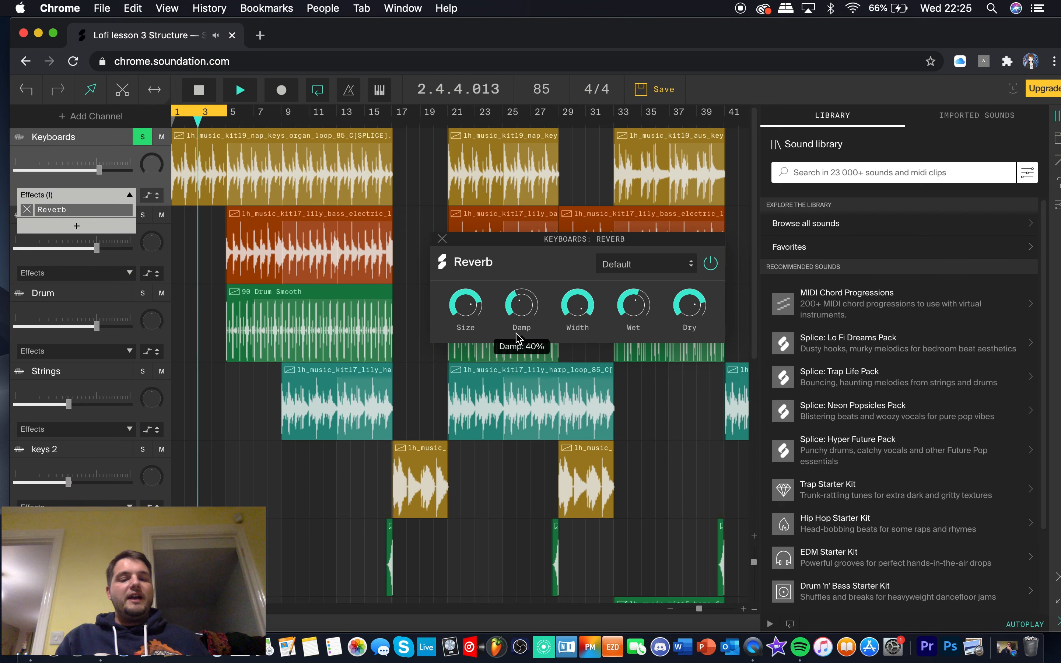
pyautogui.press('space')
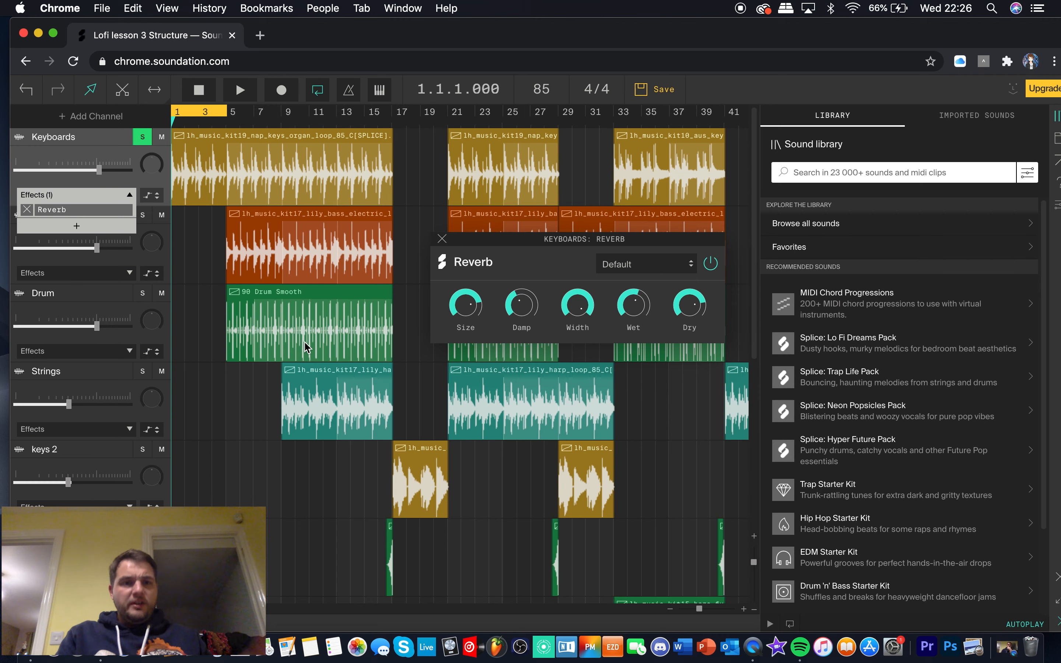
# Play the loop with the Reverb's Size at maximum and again at a low setting, stopping playback after each
pyautogui.moveTo(463, 303)
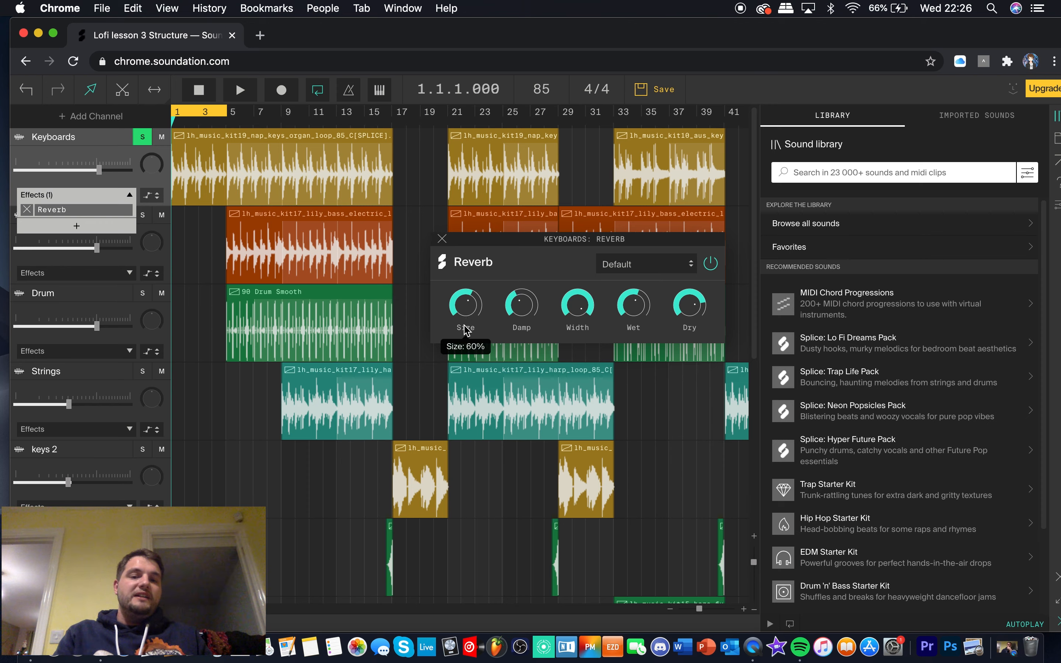
pyautogui.moveTo(696, 330)
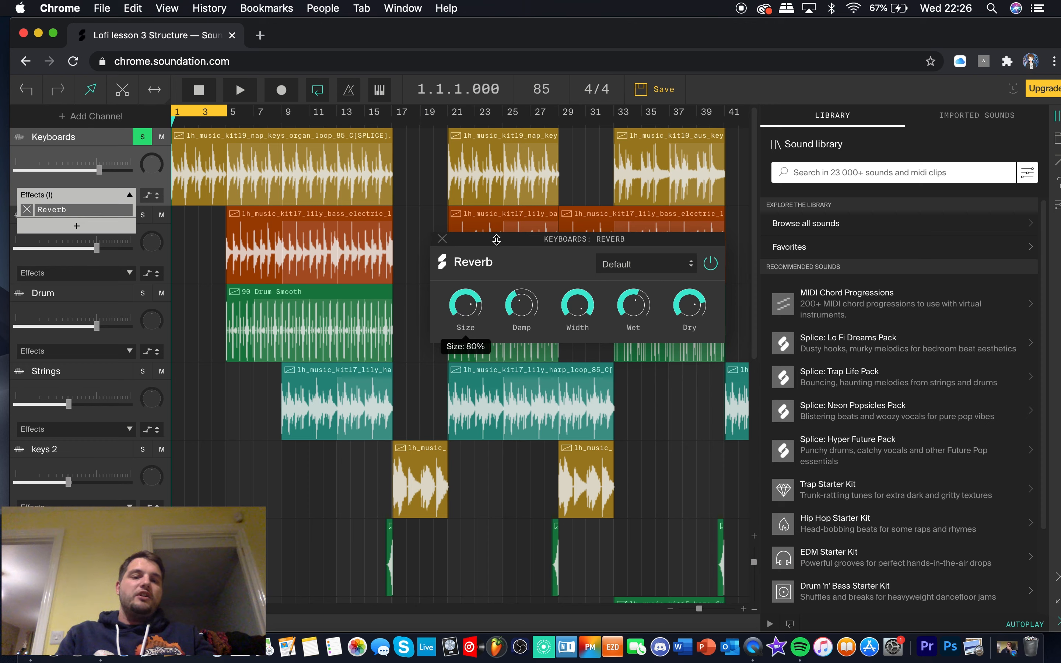
pyautogui.press('space')
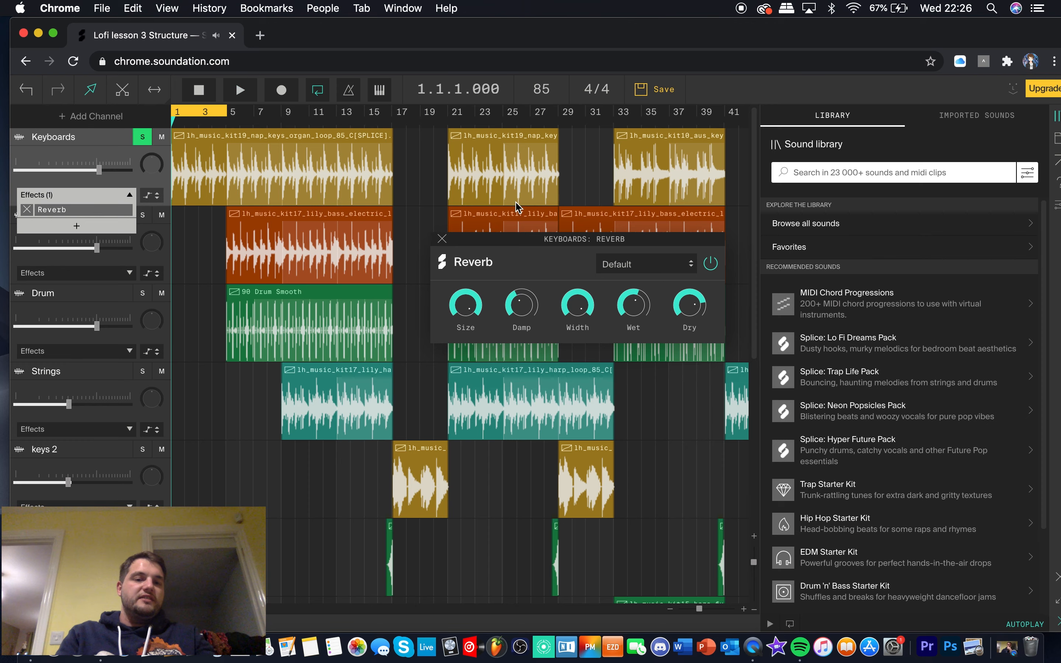
pyautogui.moveTo(466, 305); pyautogui.dragTo(464, 401)
pyautogui.press('space')
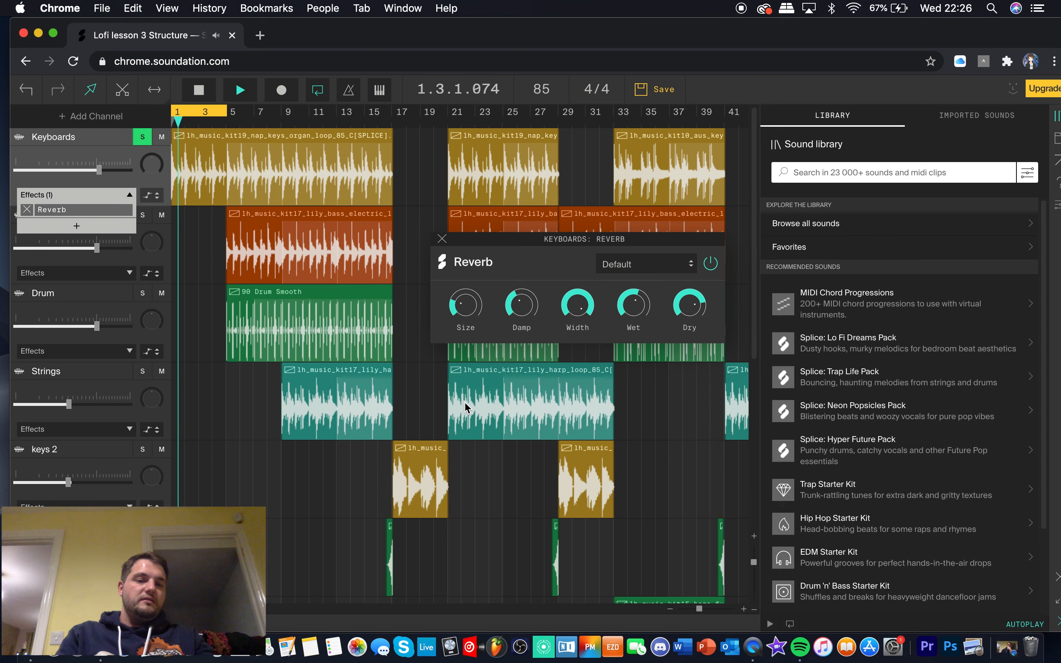
pyautogui.press('space')
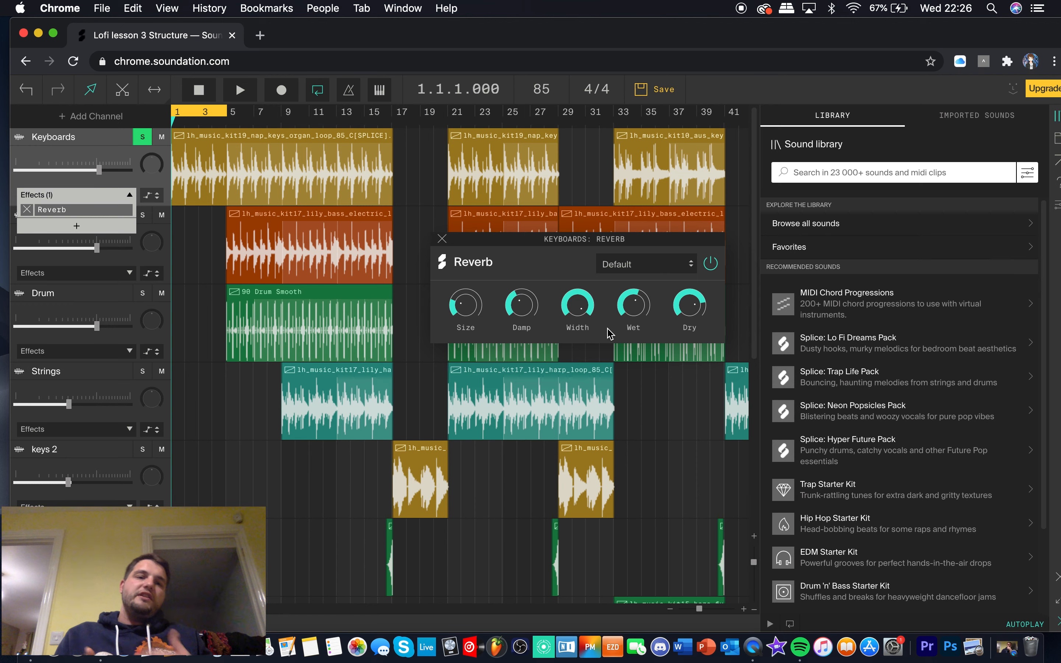
# Replace the Reverb on the Keyboards channel with a Delay effect
pyautogui.click(443, 239)
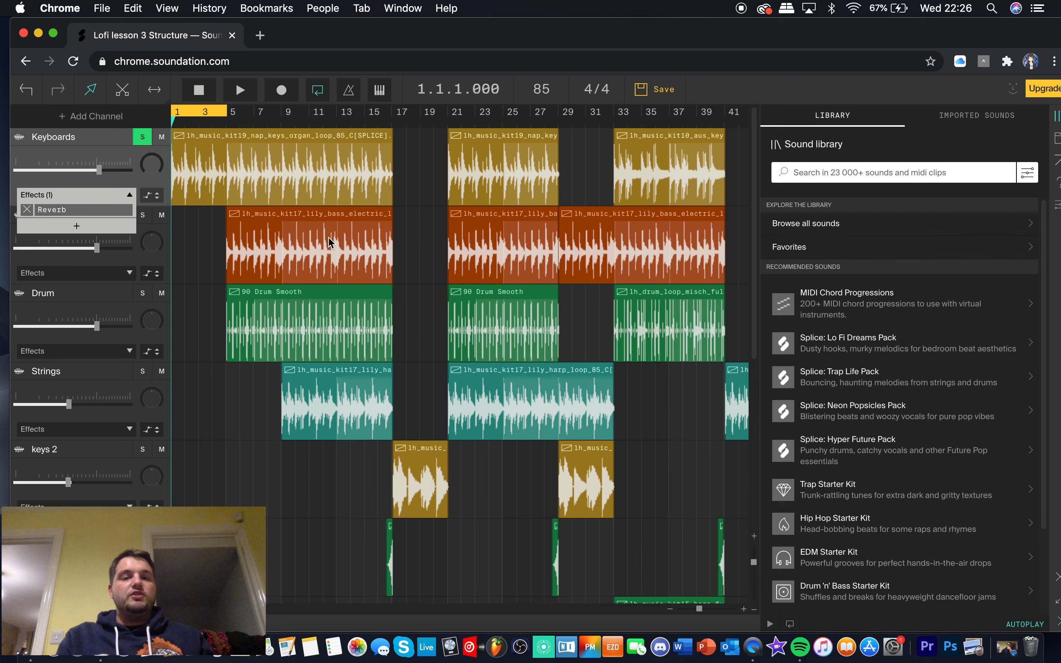
pyautogui.click(29, 212)
pyautogui.click(76, 212)
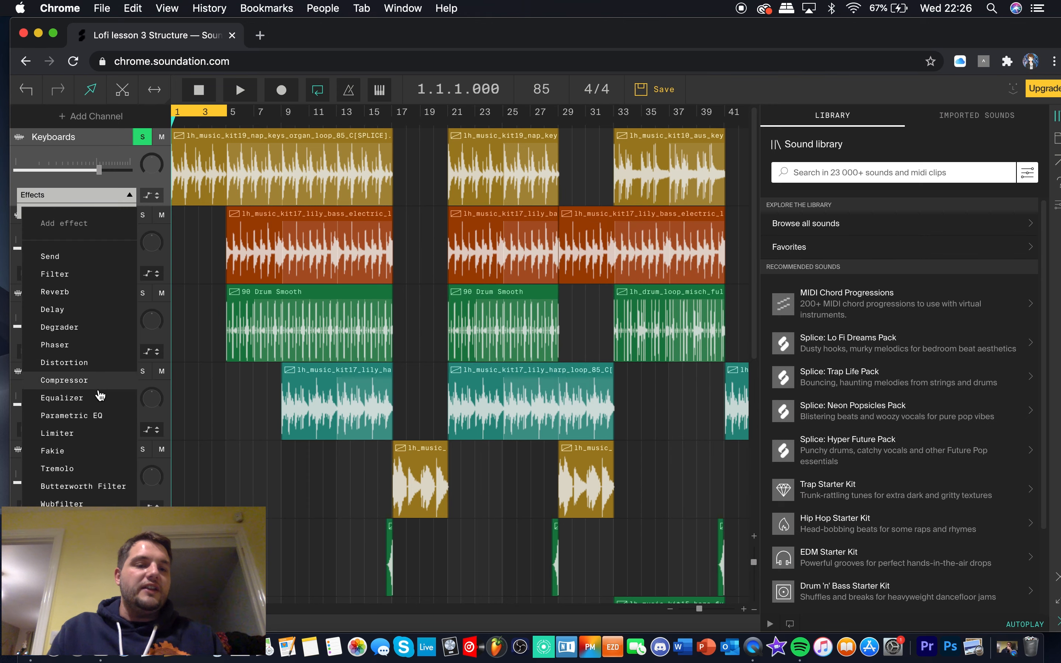
pyautogui.click(90, 309)
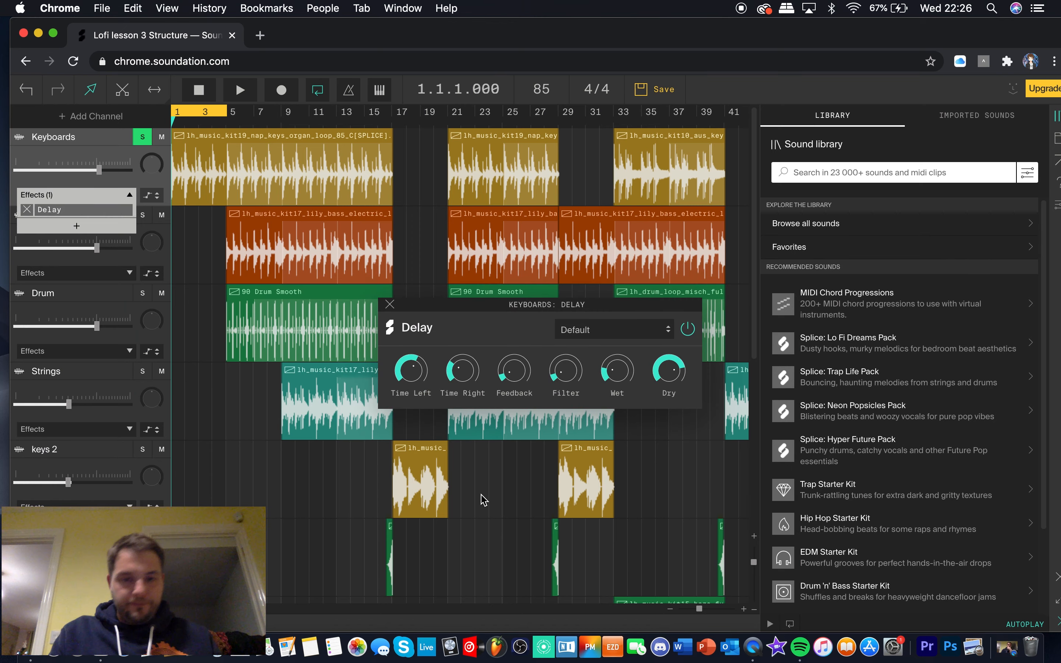
# Play short bursts of the loop through the Delay, raise its Time Right, and set its Wet level to 100%
pyautogui.press('space')
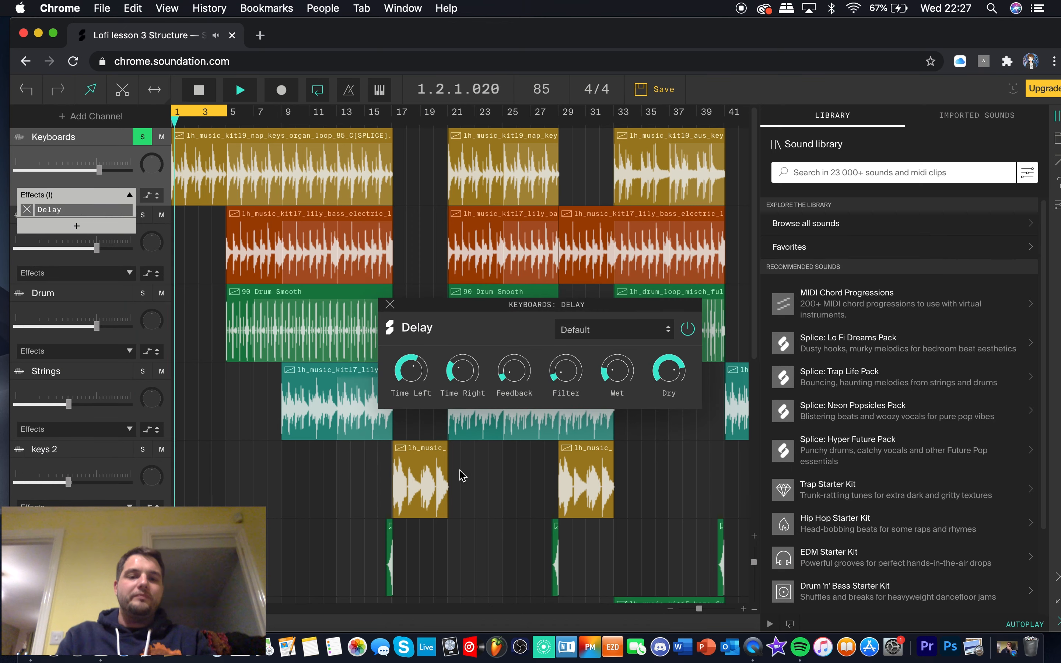
pyautogui.press('space')
pyautogui.press('space')
pyautogui.press('space')
pyautogui.moveTo(465, 371); pyautogui.dragTo(474, 322)
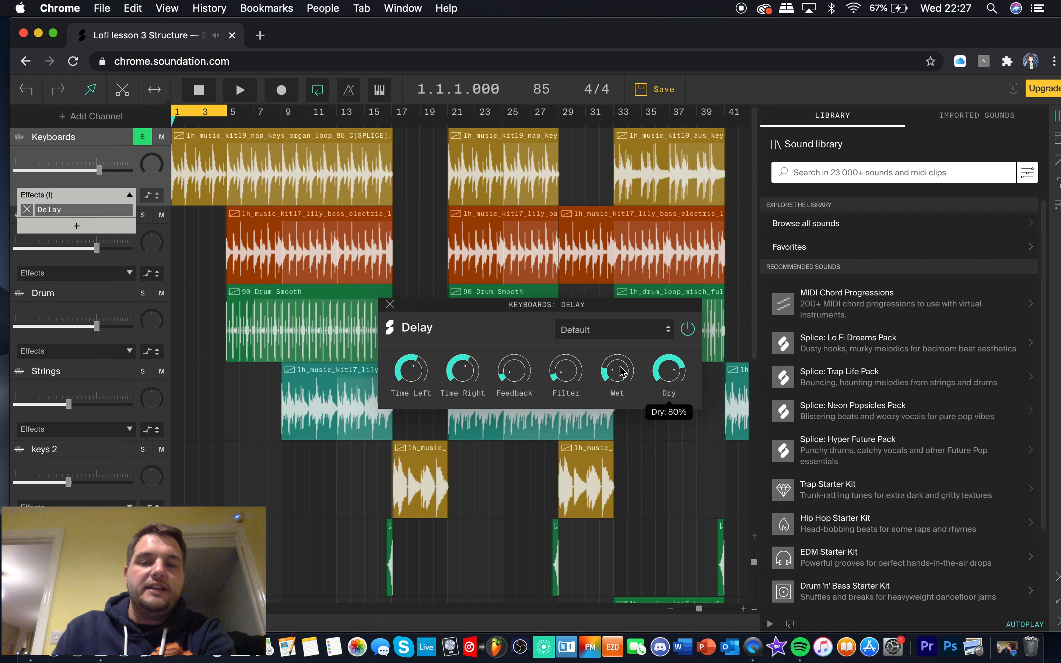
pyautogui.moveTo(619, 372); pyautogui.dragTo(620, 353)
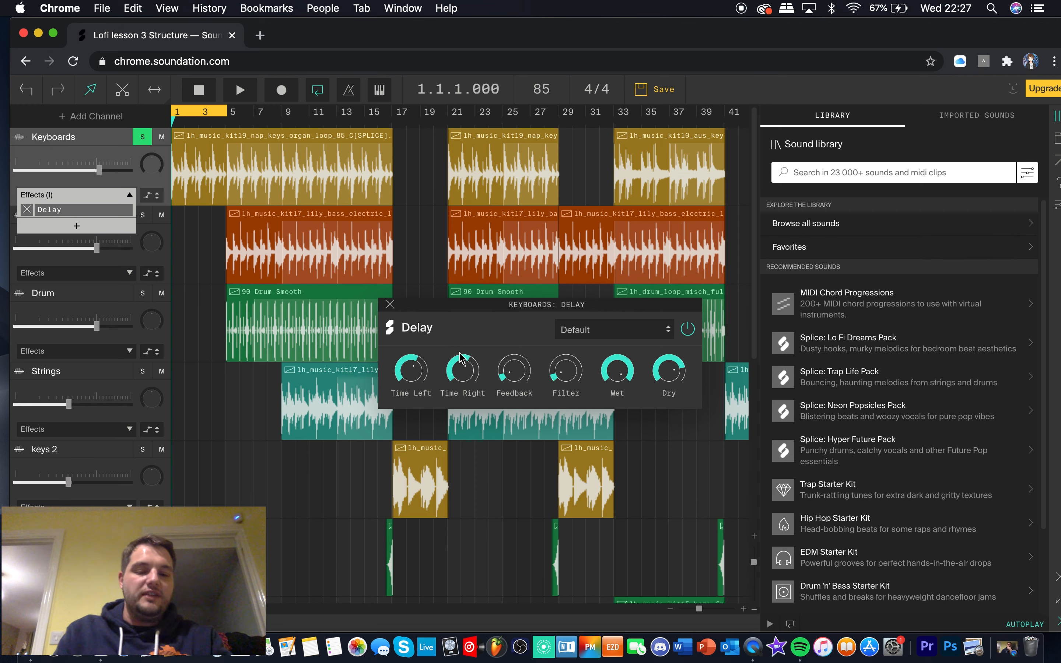
# Play the loop while lowering the Delay's Dry level and slightly raising its delay times, Feedback and Filter, and stop playback
pyautogui.press('space')
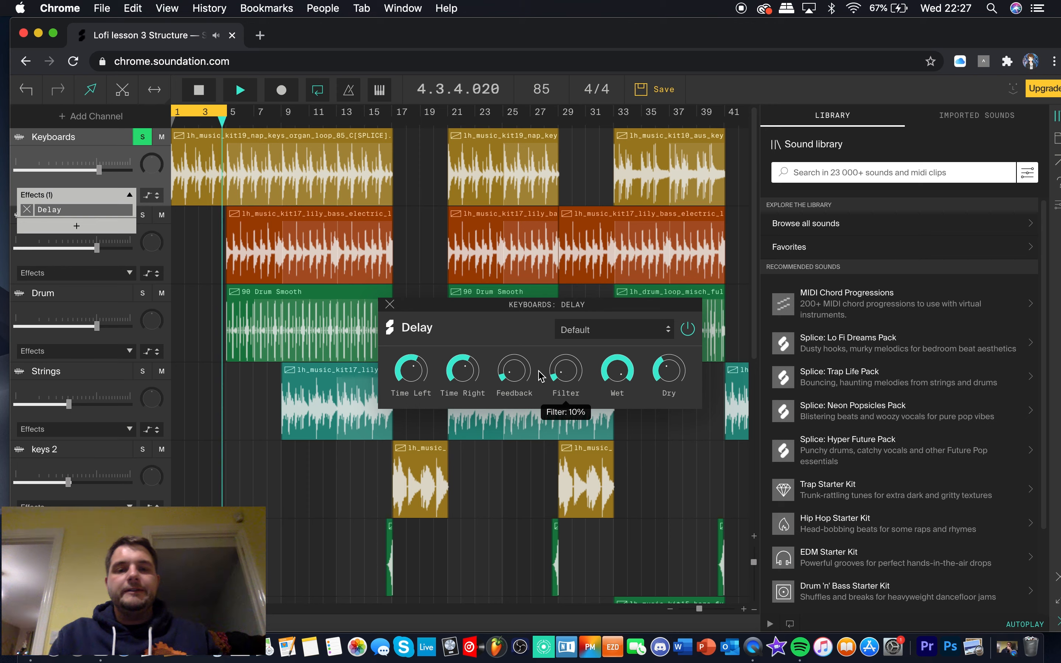
pyautogui.moveTo(462, 371); pyautogui.dragTo(465, 343)
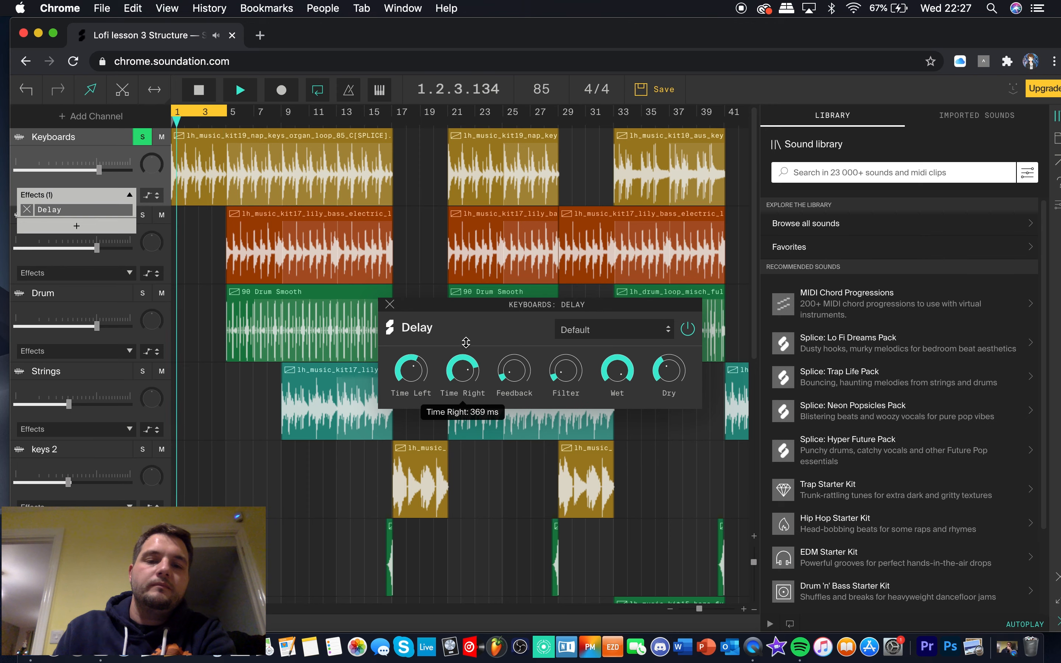
pyautogui.moveTo(514, 370)
pyautogui.mouseDown()
pyautogui.moveTo(504, 306)
pyautogui.moveTo(507, 368)
pyautogui.mouseUp()
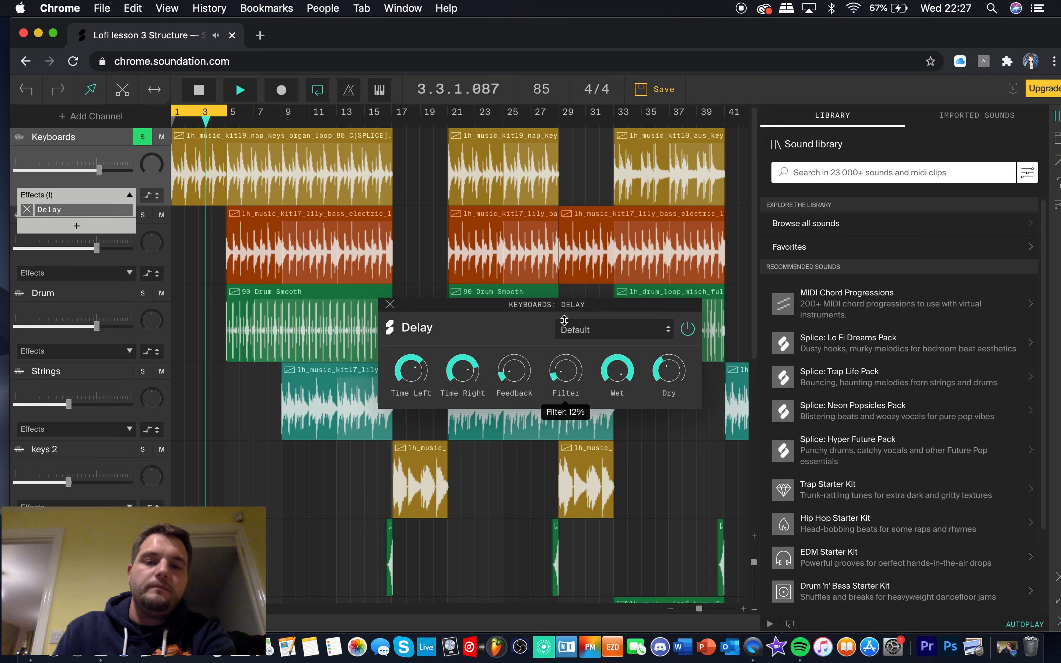
pyautogui.moveTo(578, 370); pyautogui.dragTo(563, 311)
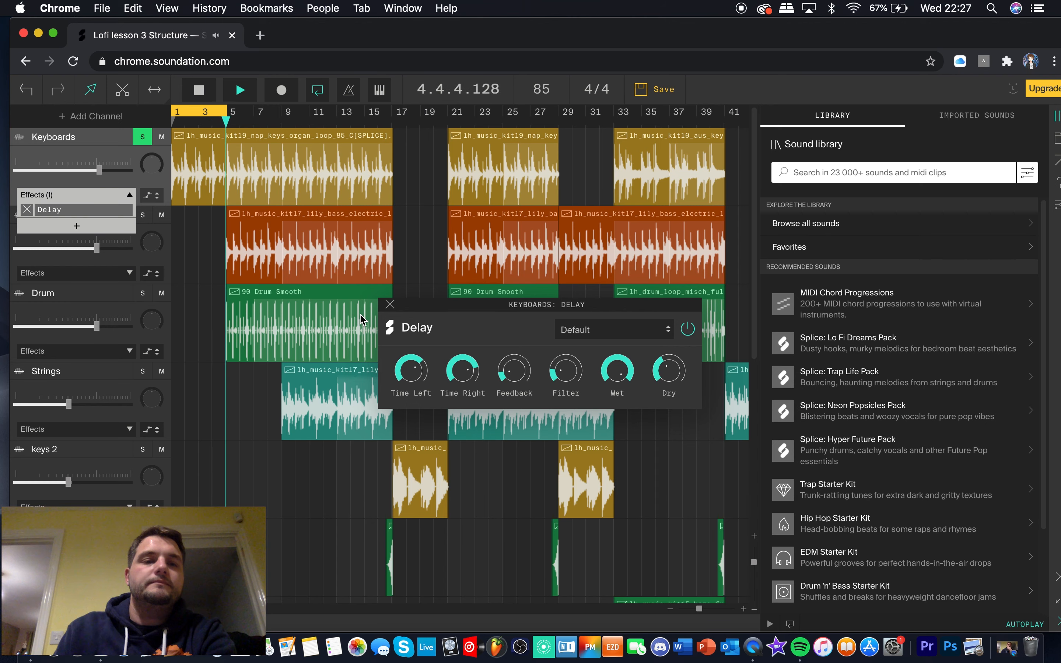
pyautogui.press('space')
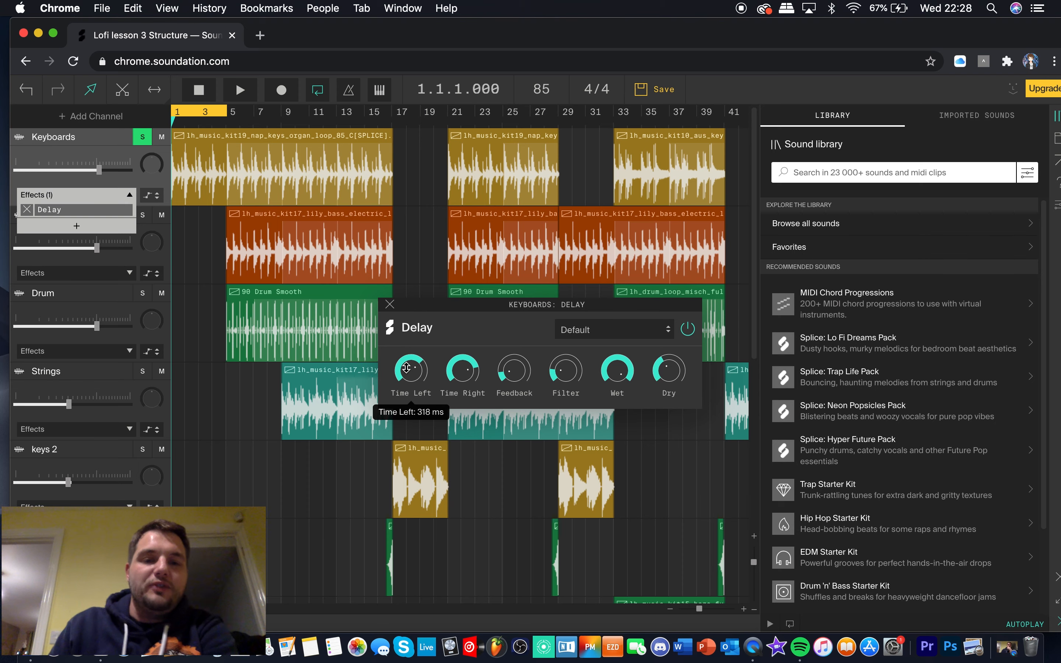
# Raise the Delay's Time Left and Time Right to maximum, and play the loop to hear the longer echoes
pyautogui.moveTo(463, 373); pyautogui.dragTo(464, 357)
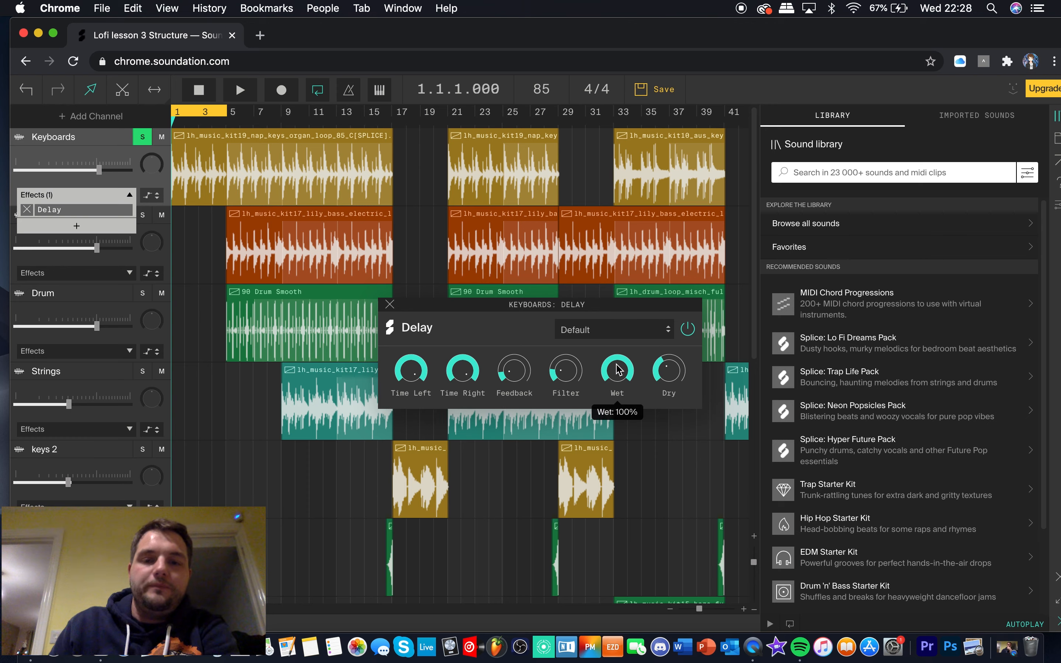
pyautogui.press('space')
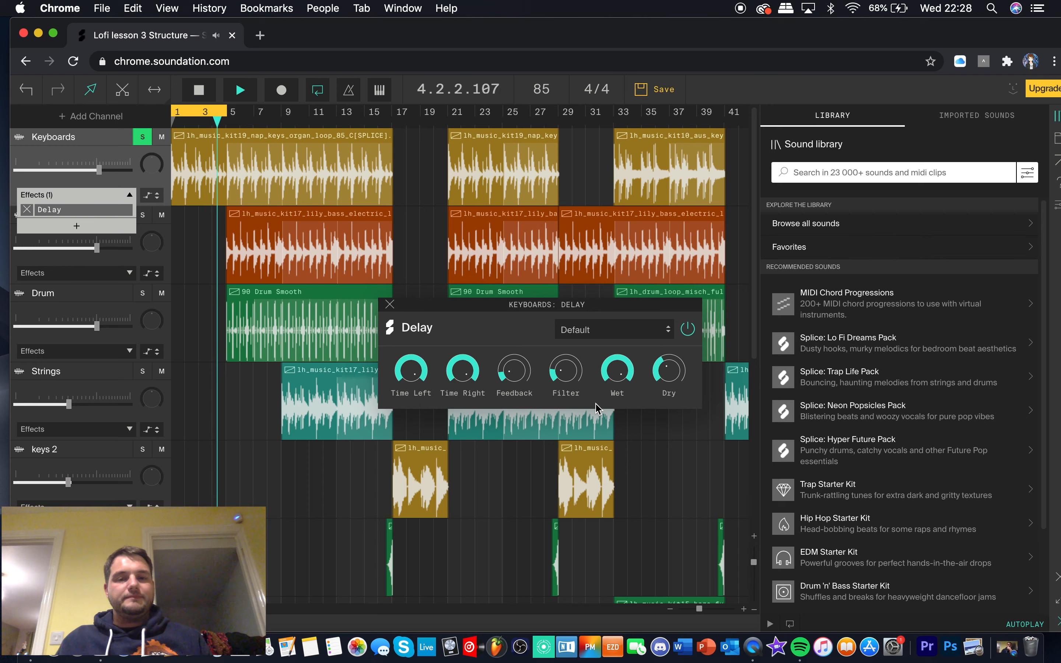
pyautogui.press('space')
# Play the loop while reducing the Delay's Time Left to about 269 ms, Time Right to about 255 ms, and the Wet level
pyautogui.moveTo(411, 404)
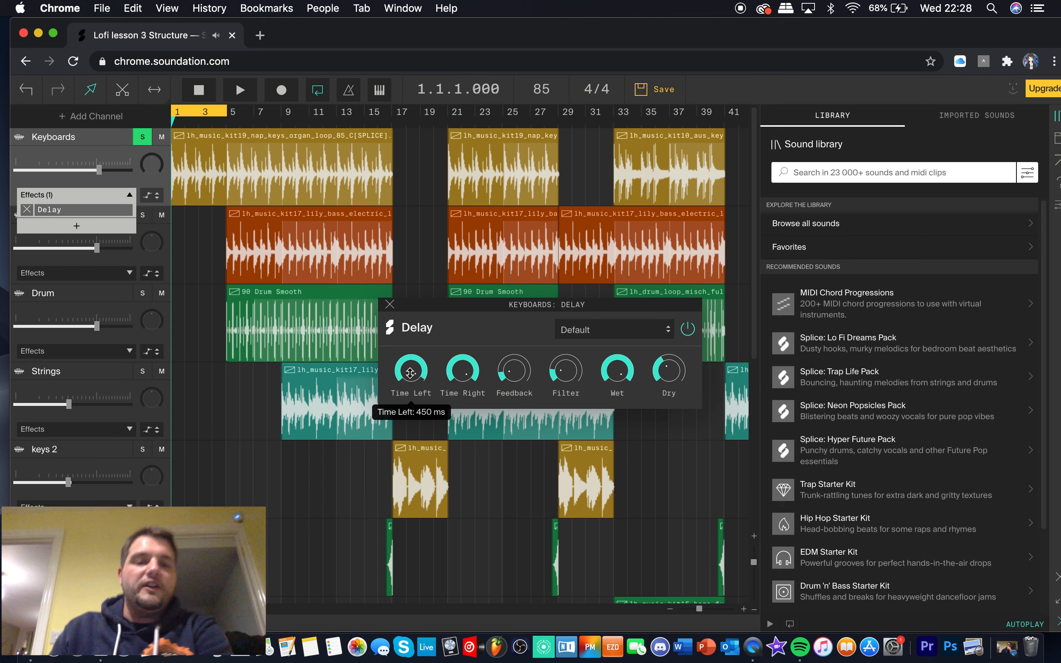
pyautogui.moveTo(471, 419)
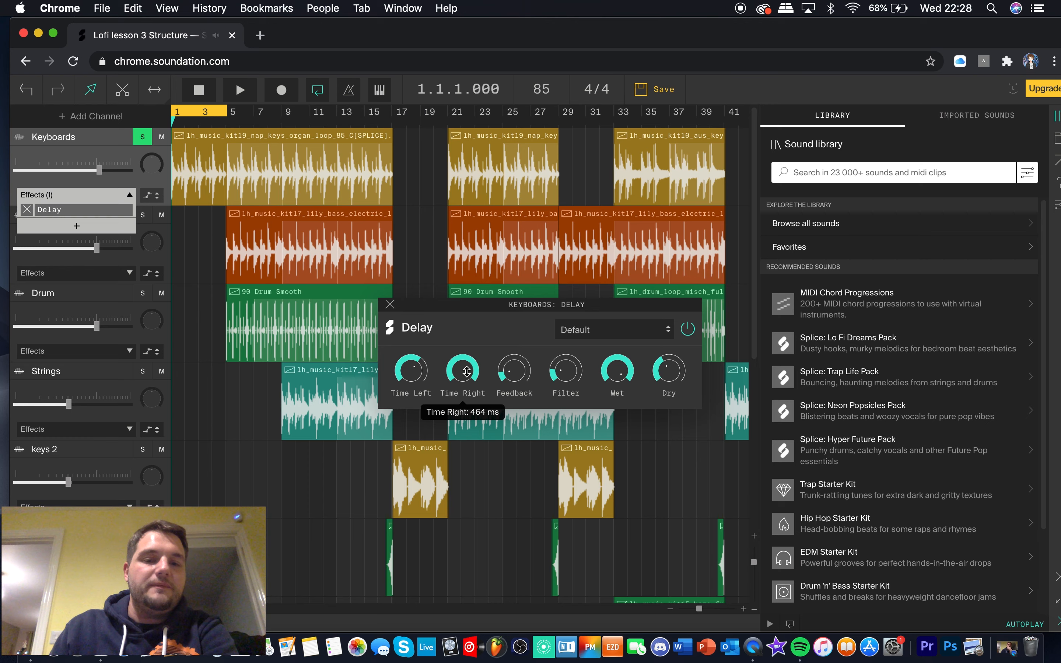
pyautogui.moveTo(471, 419); pyautogui.dragTo(472, 421)
pyautogui.moveTo(630, 378); pyautogui.dragTo(622, 421)
pyautogui.press('space')
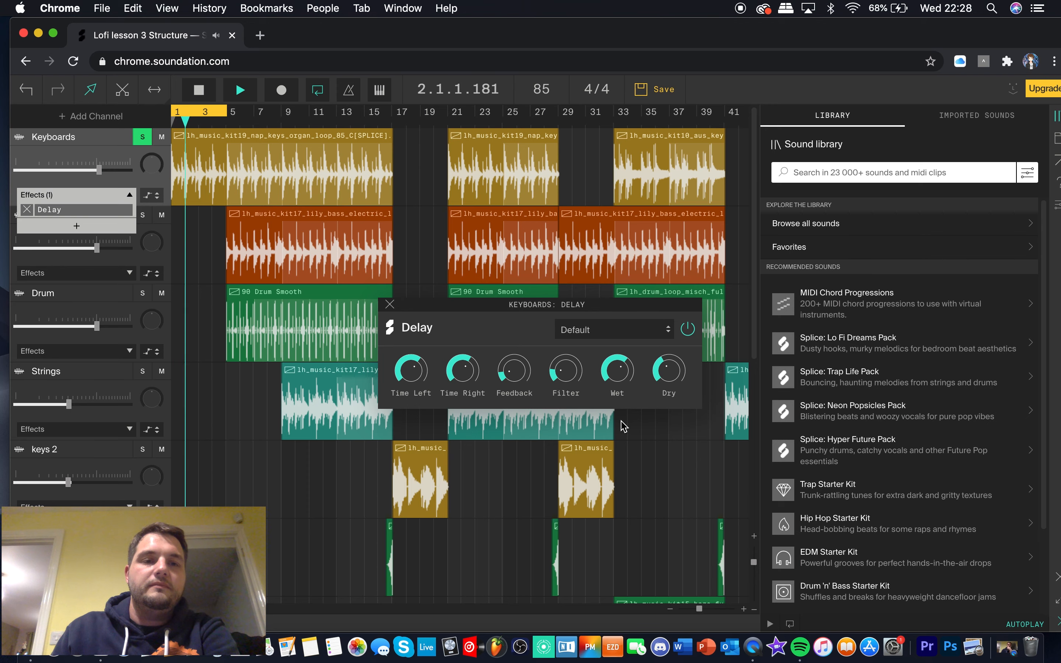
pyautogui.moveTo(623, 425); pyautogui.dragTo(621, 392)
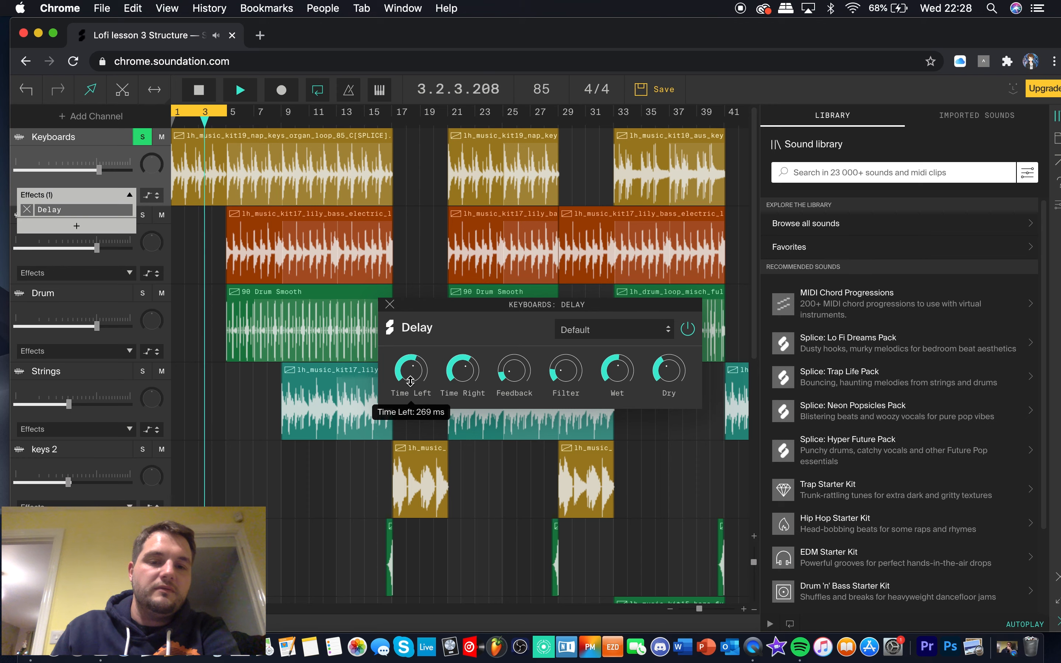
pyautogui.moveTo(460, 368); pyautogui.dragTo(463, 379)
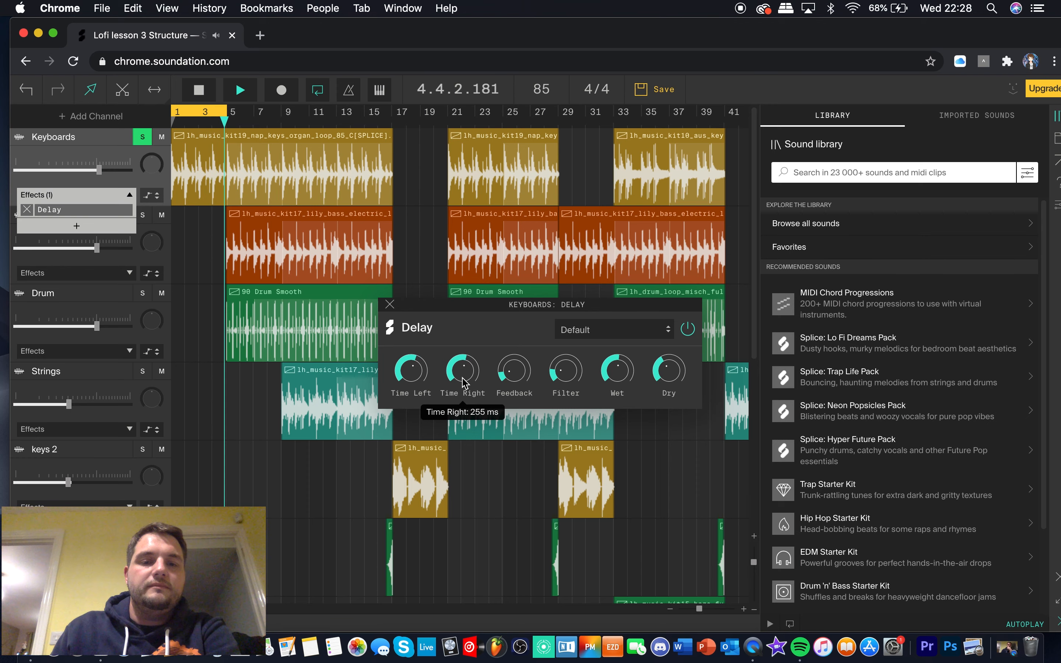
# Shorten the Delay's Time Left and Time Right further, lower Wet to 29% while the loop plays, and stop playback
pyautogui.moveTo(417, 377)
pyautogui.moveTo(417, 376); pyautogui.dragTo(464, 391)
pyautogui.moveTo(616, 378); pyautogui.dragTo(616, 406)
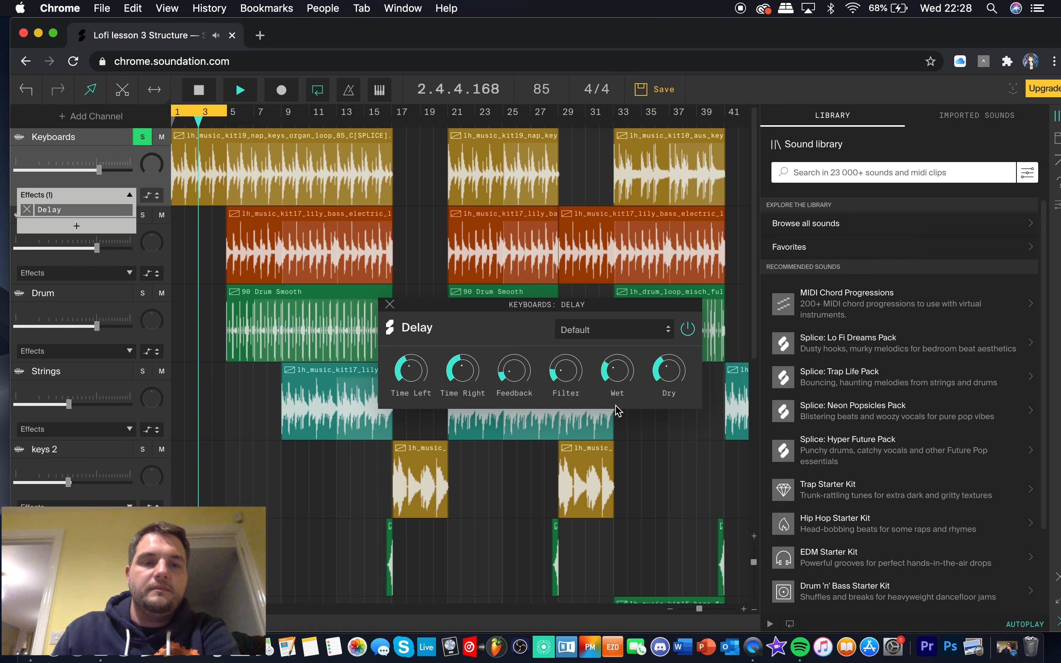
pyautogui.moveTo(620, 374)
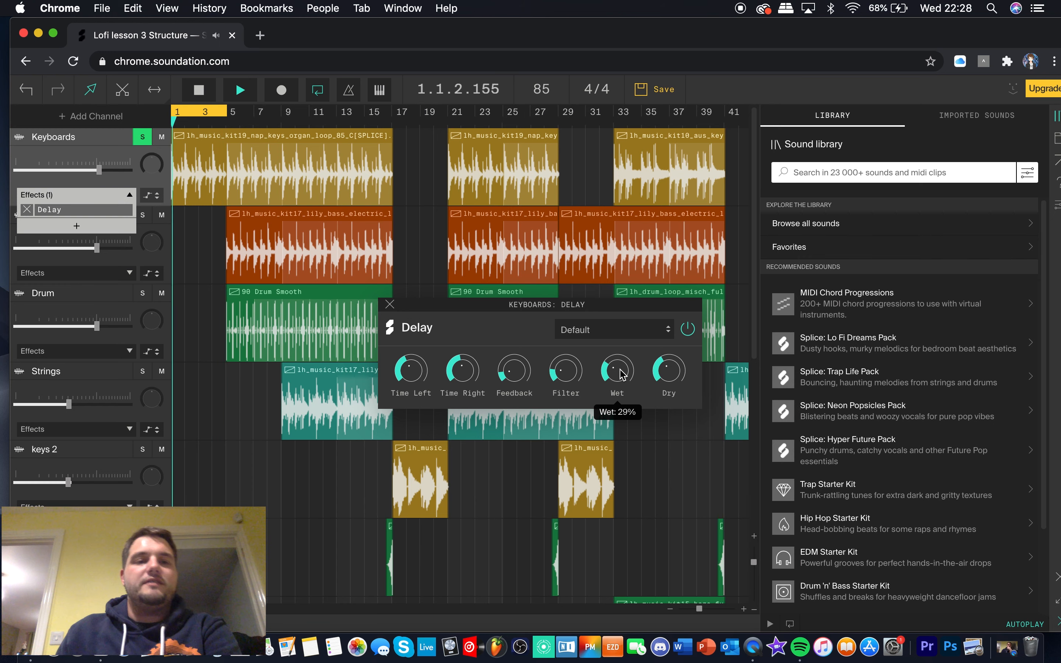
pyautogui.press('space')
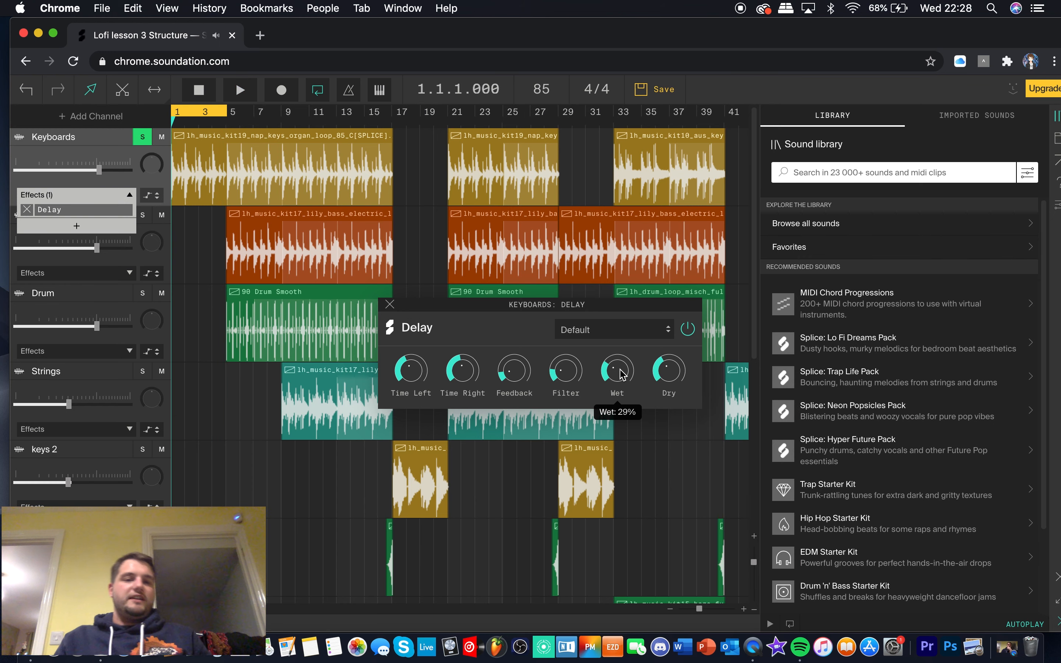